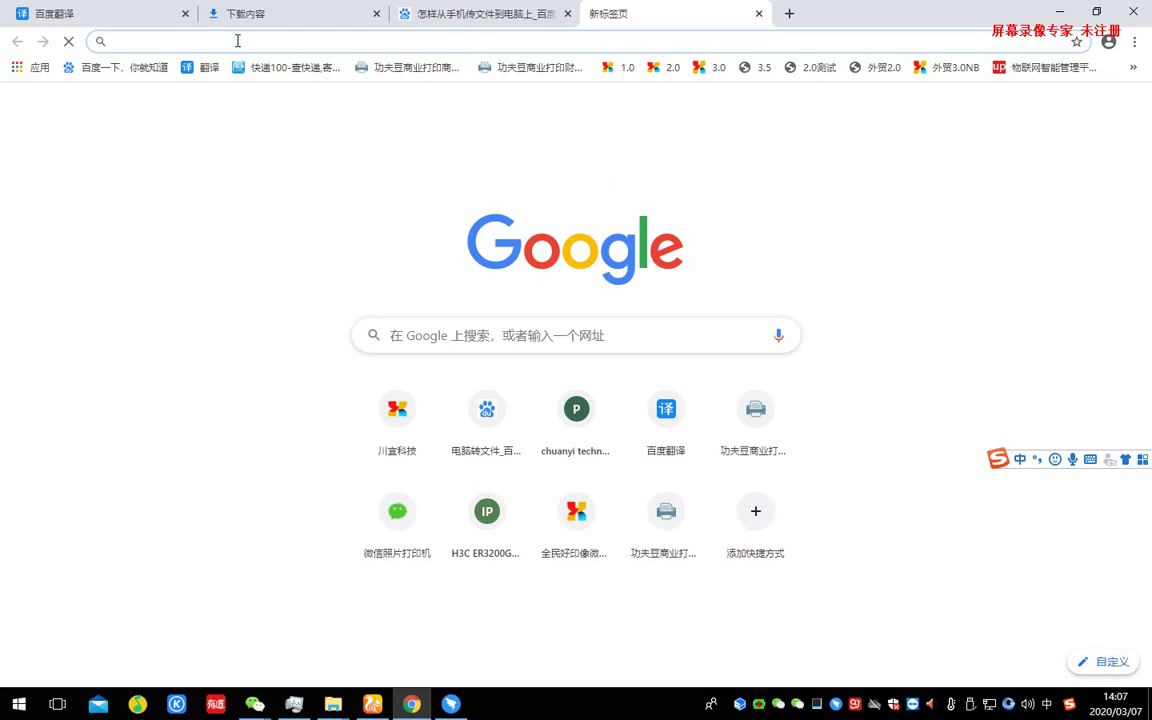
# - Load saas.pho.so:90 in Chrome to reach the Chuanyi sign-in page
pyautogui.write('saas')
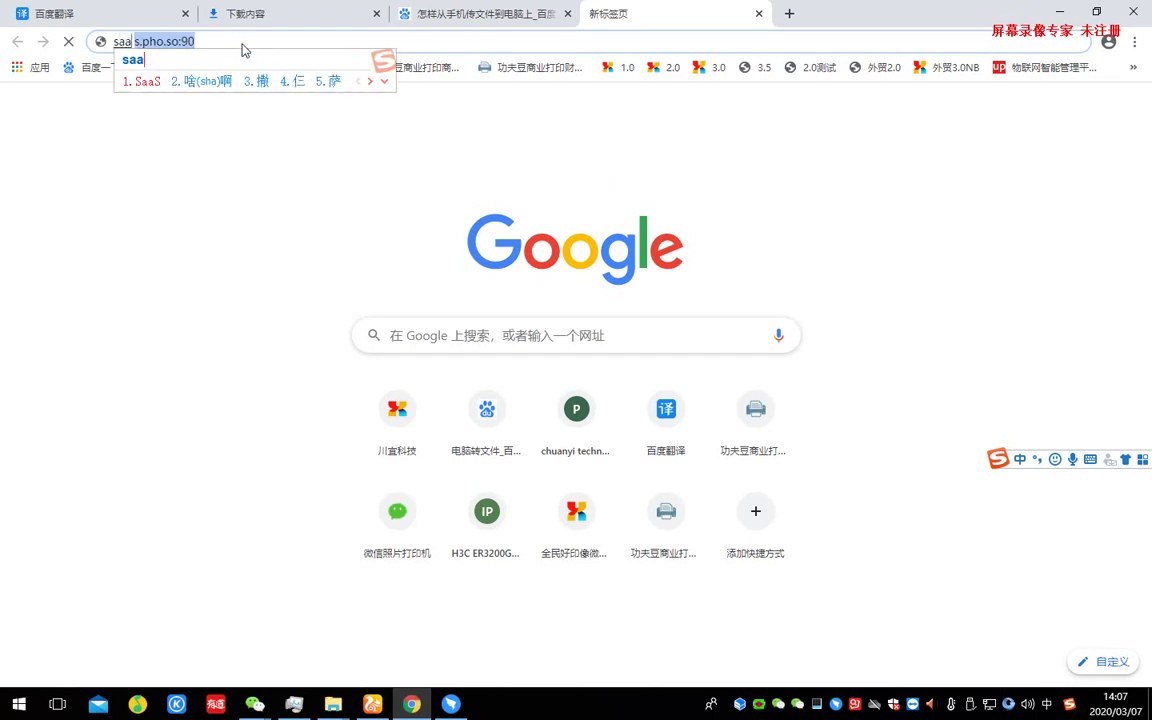
pyautogui.write('.p')
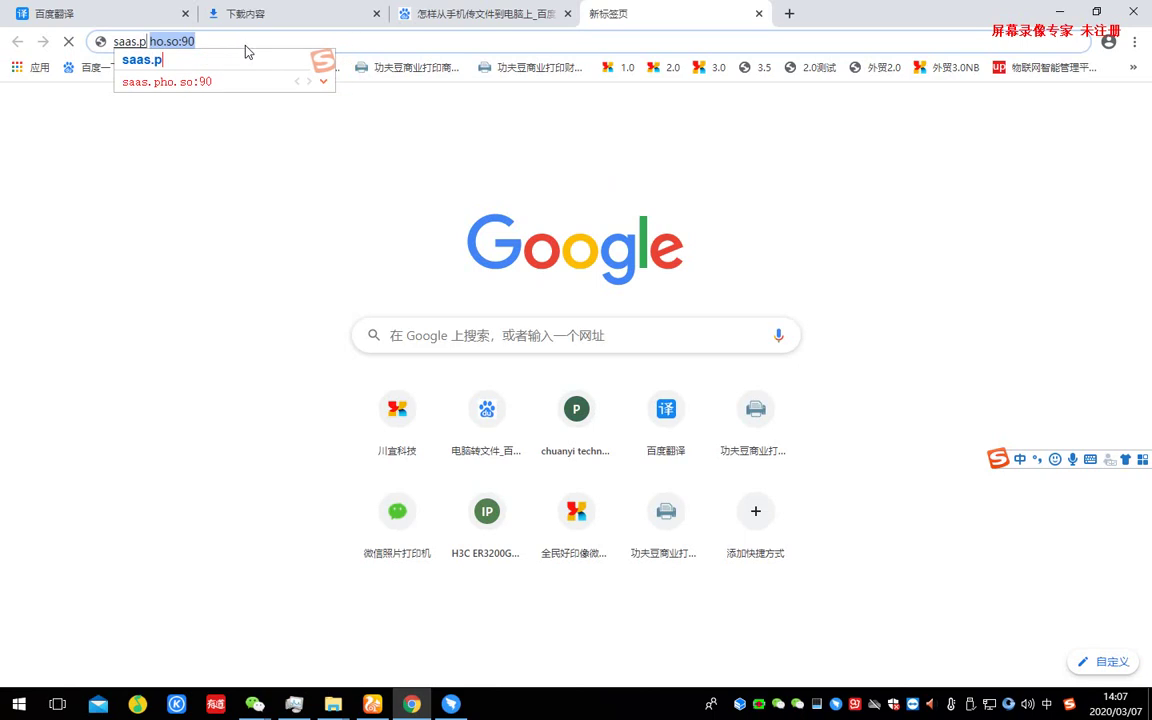
pyautogui.write('ho.so')
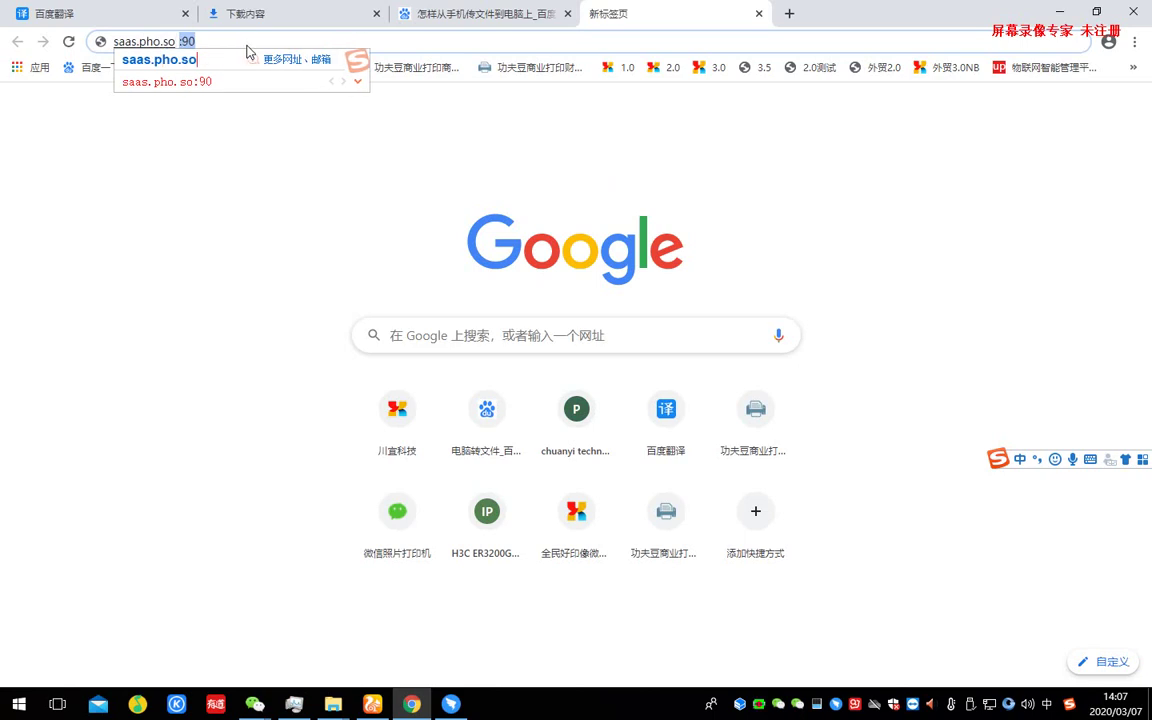
pyautogui.write(':')
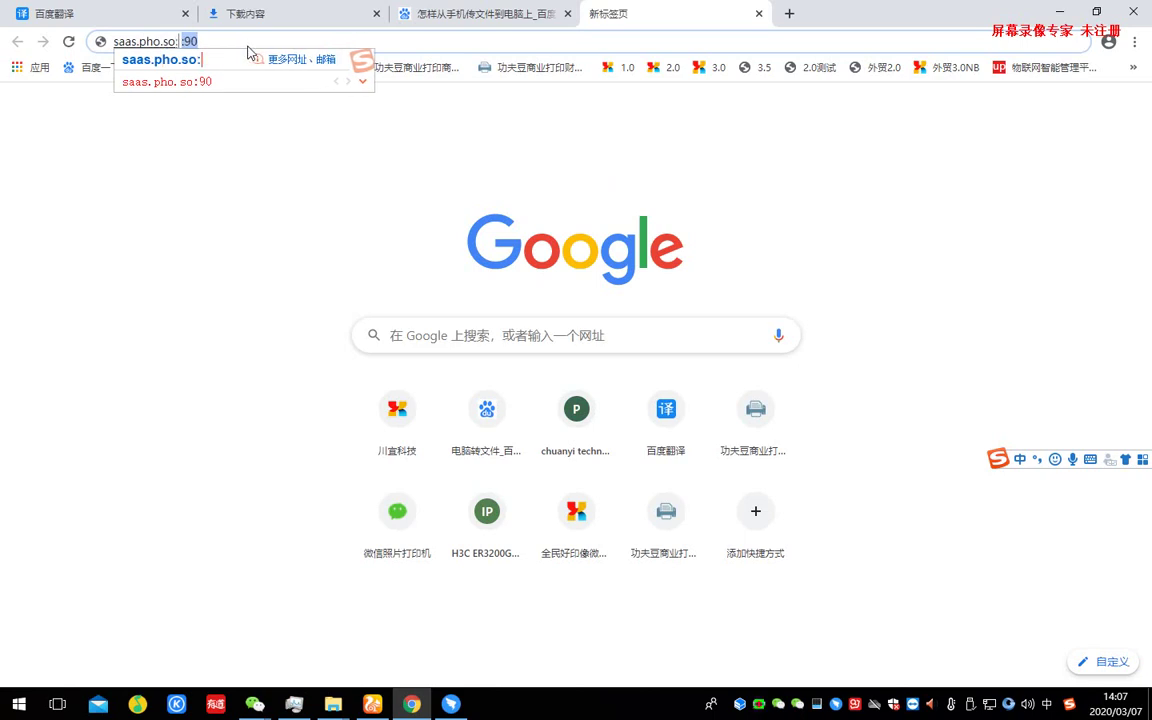
pyautogui.write('90')
pyautogui.press('Return')
pyautogui.press('Return')
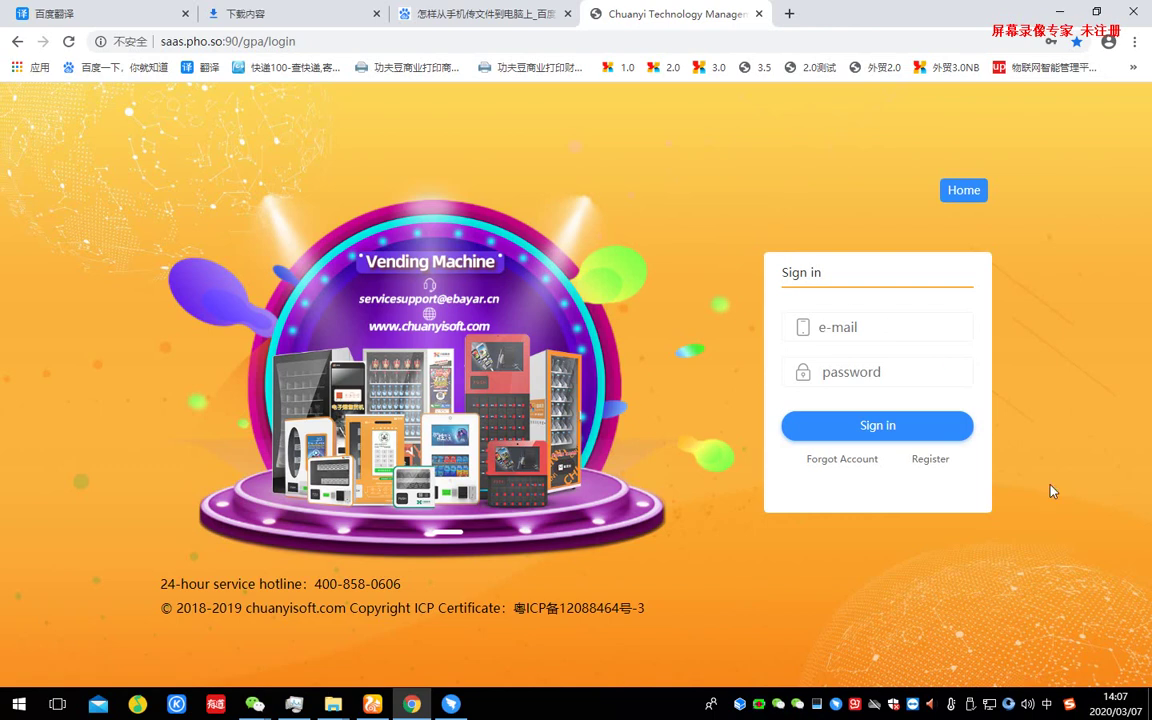
# - Sign in with the saved account e-mail and the account password
pyautogui.click(882, 326)
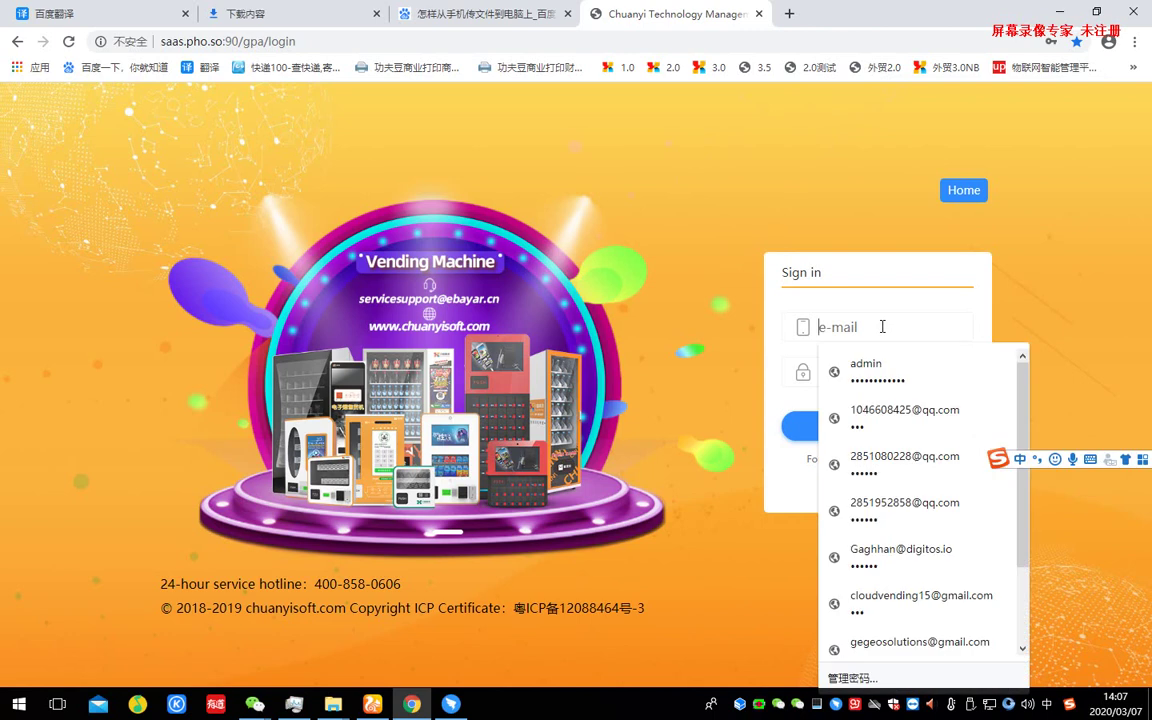
pyautogui.write('28')
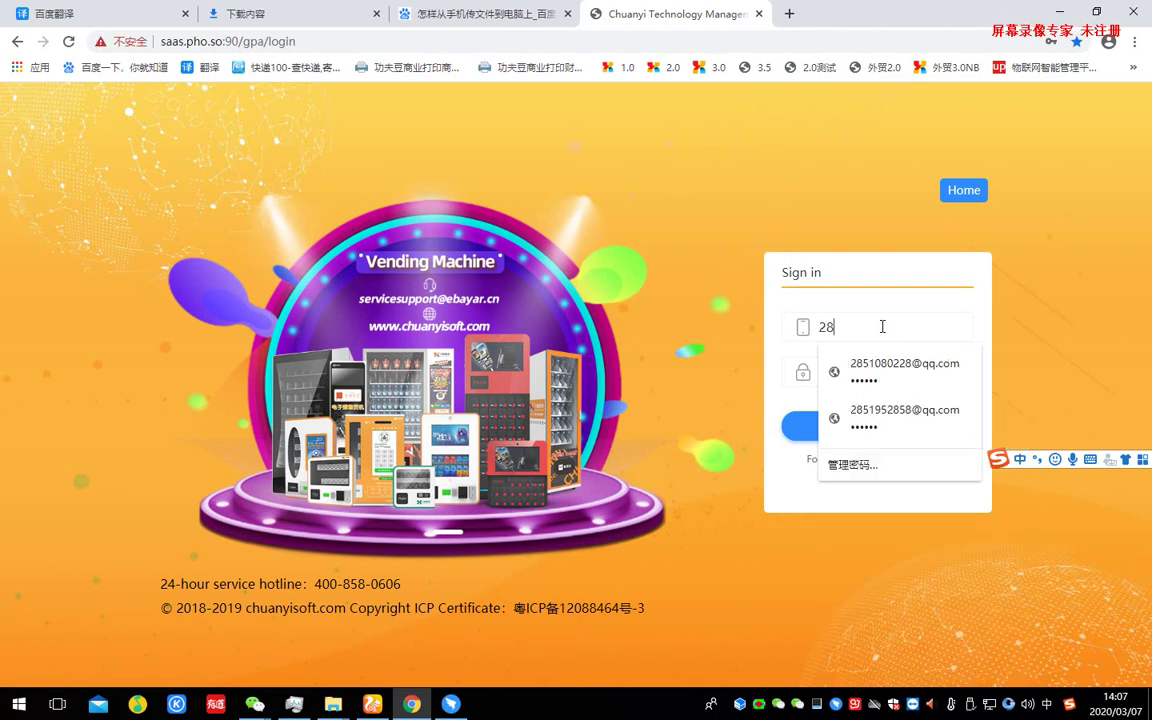
pyautogui.write('50')
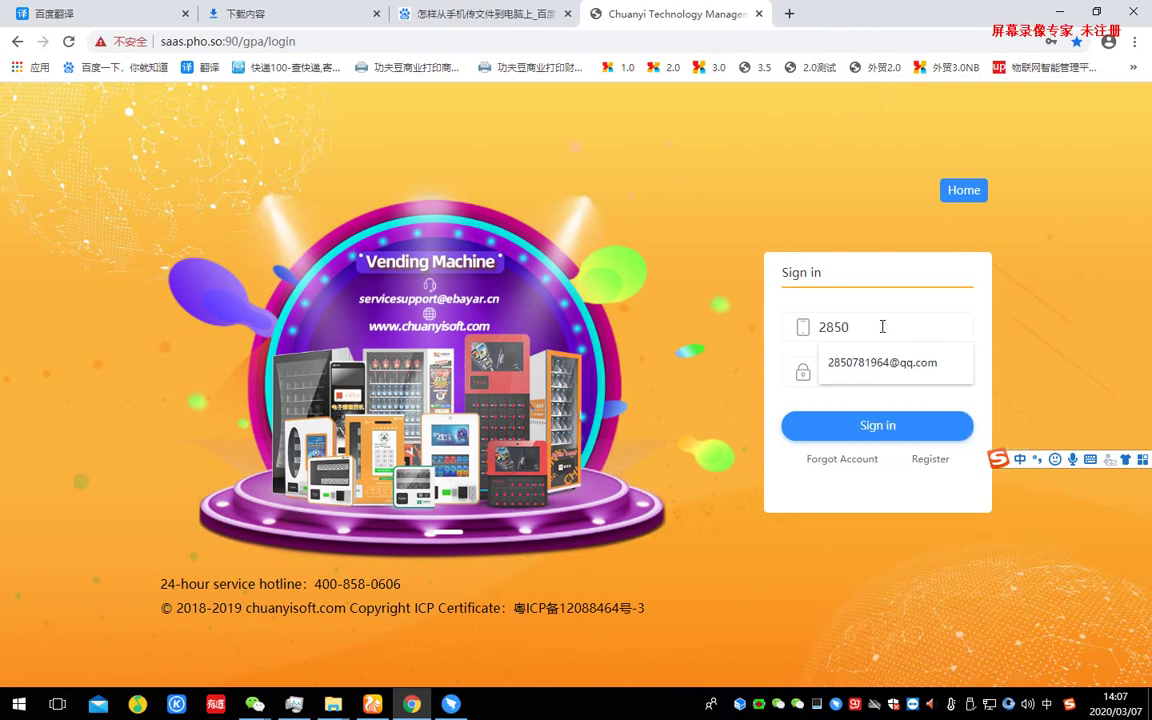
pyautogui.click(885, 362)
pyautogui.click(886, 372)
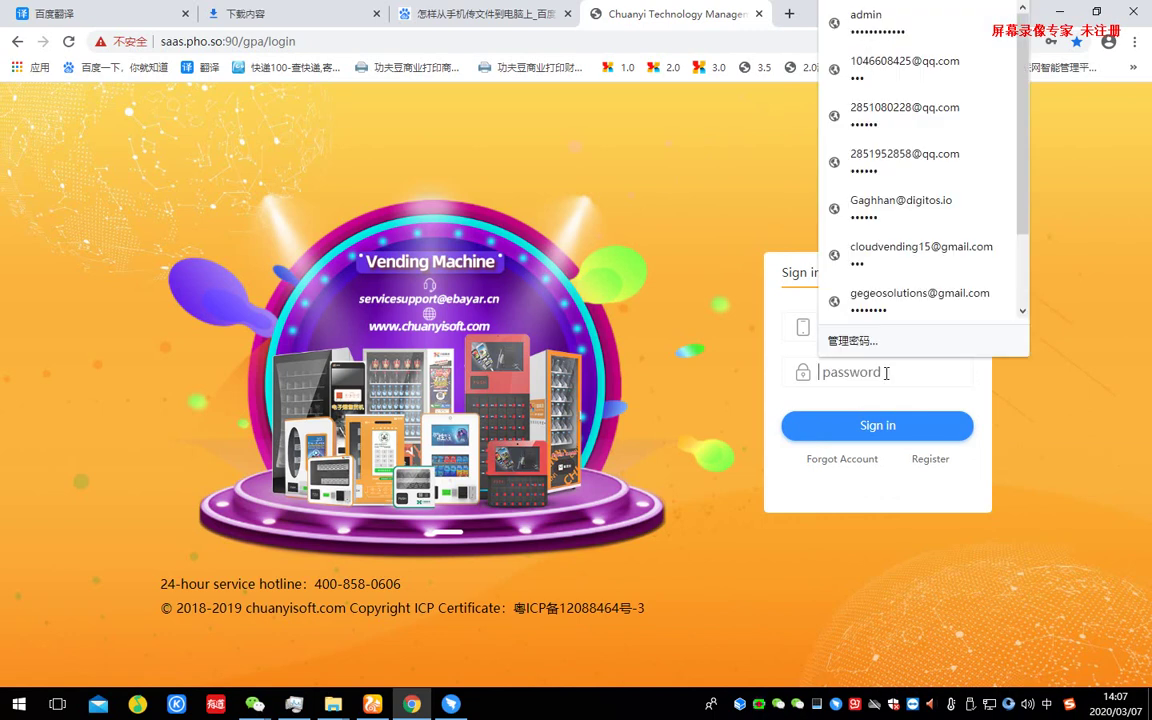
pyautogui.write('123456')
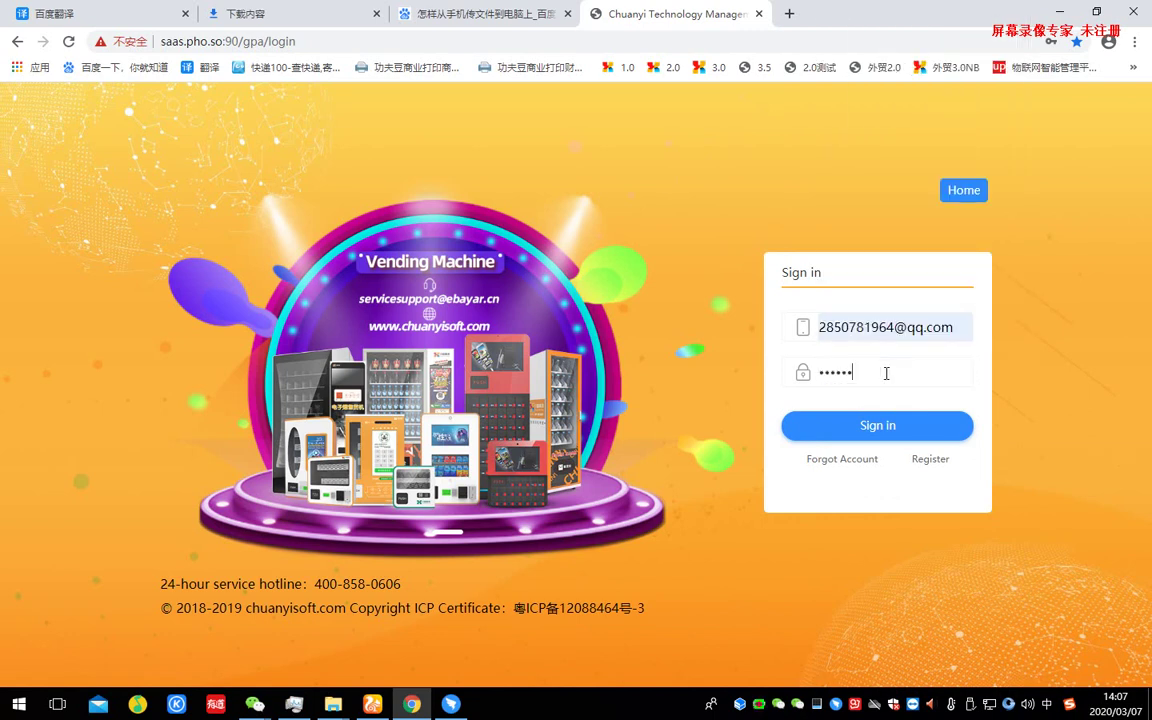
pyautogui.click(901, 427)
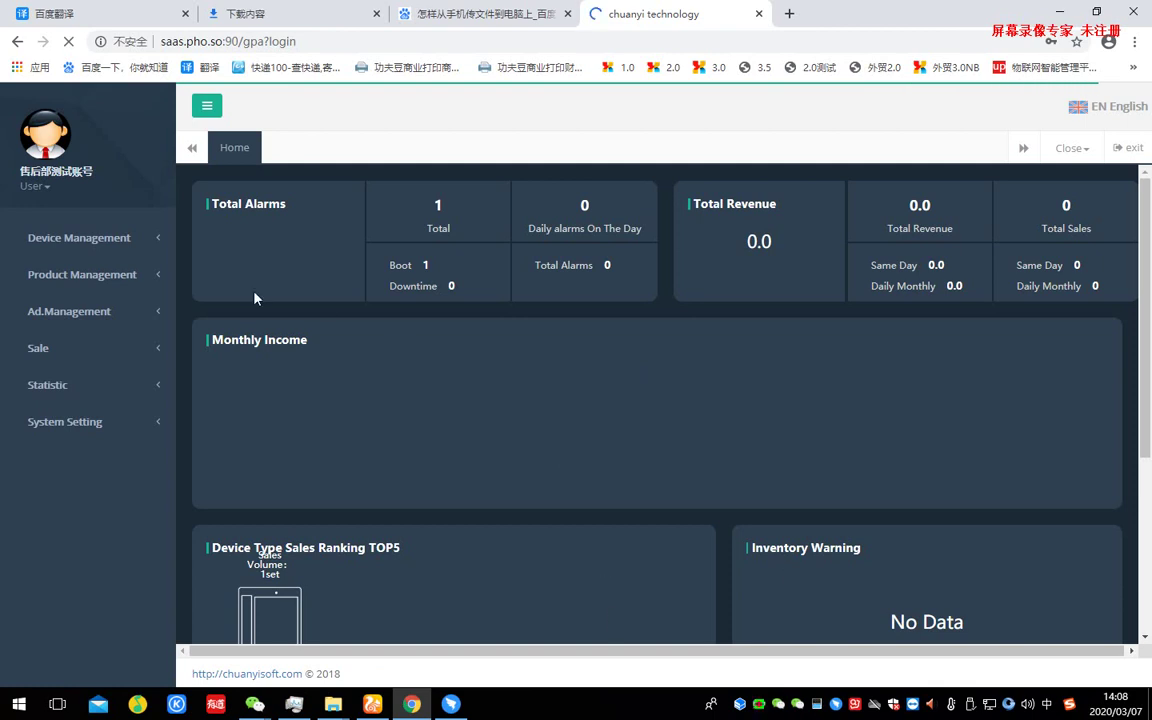
# - Open the User Owned Device List under Device Management > Management [User]
pyautogui.click(97, 244)
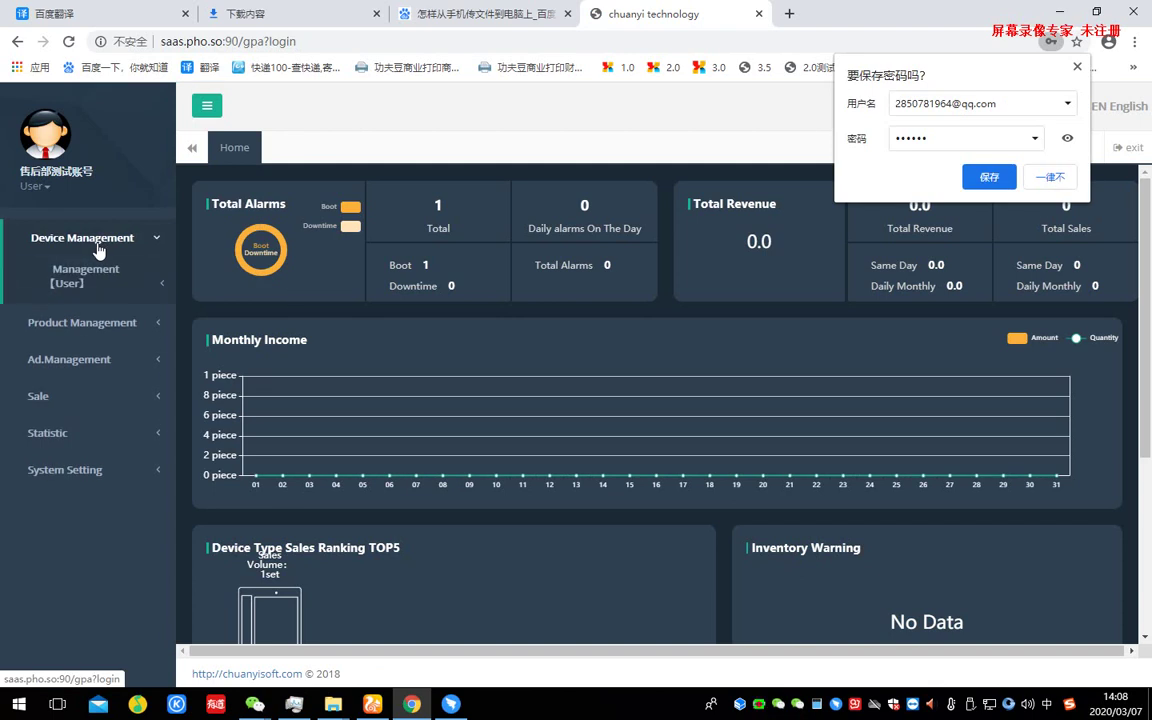
pyautogui.click(72, 276)
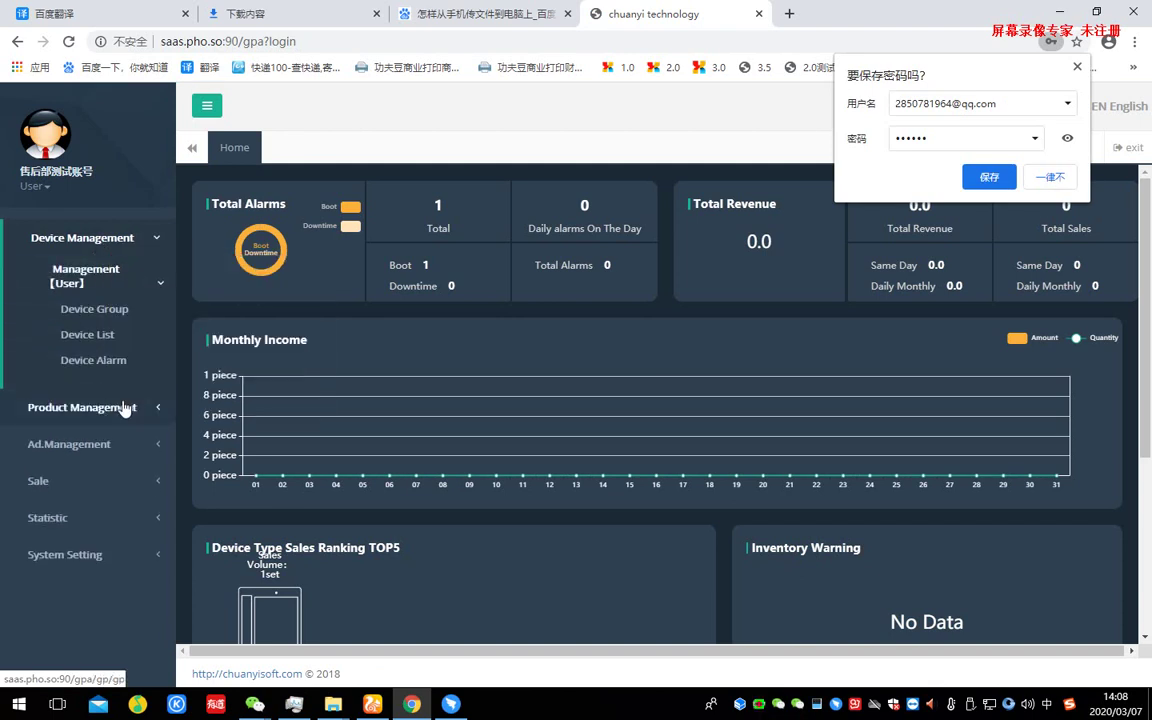
pyautogui.click(111, 336)
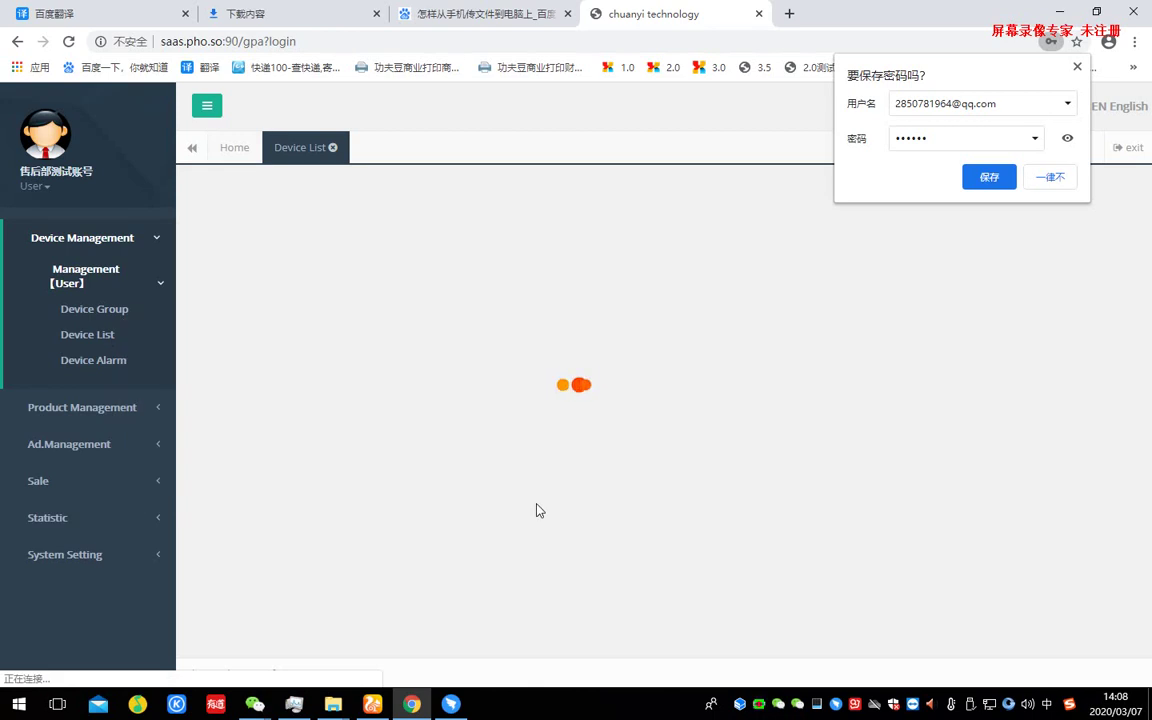
pyautogui.click(1077, 66)
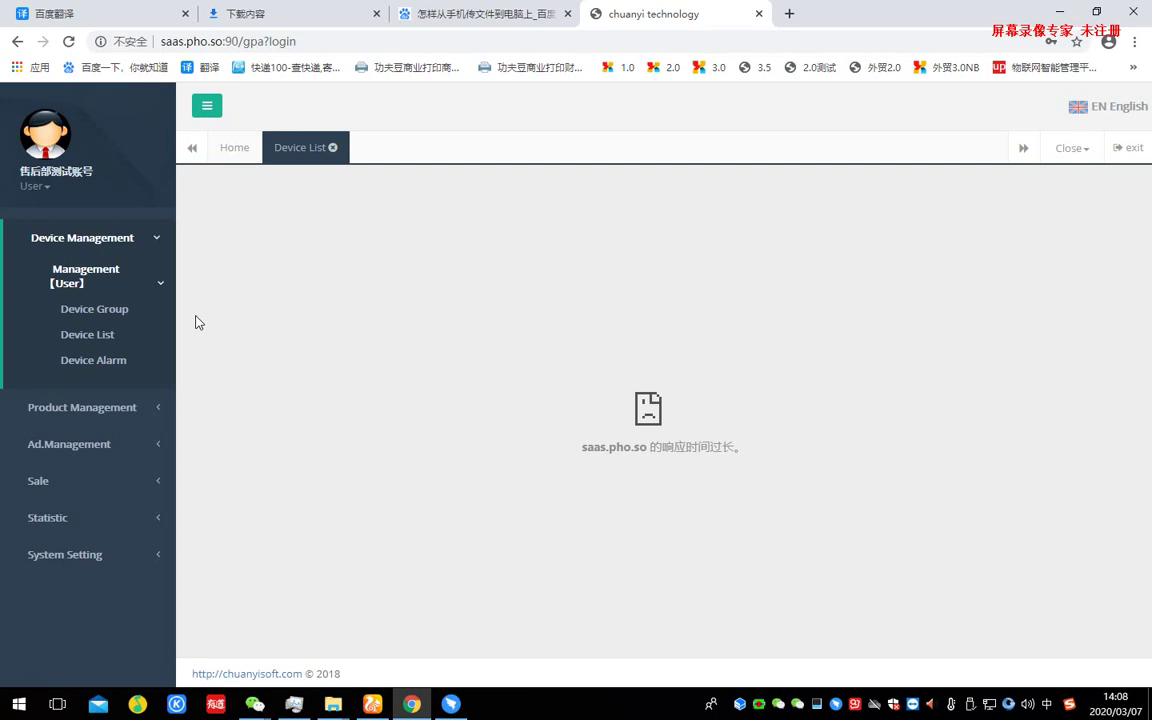
pyautogui.click(78, 336)
pyautogui.moveTo(105, 342)
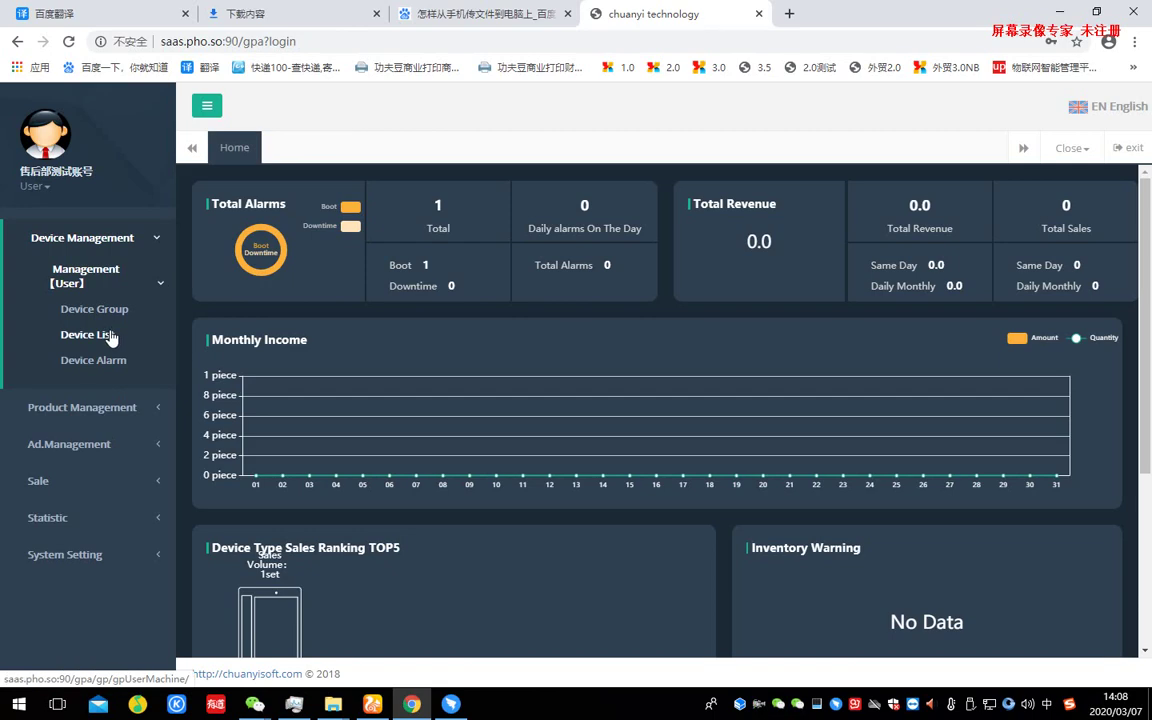
pyautogui.click(110, 336)
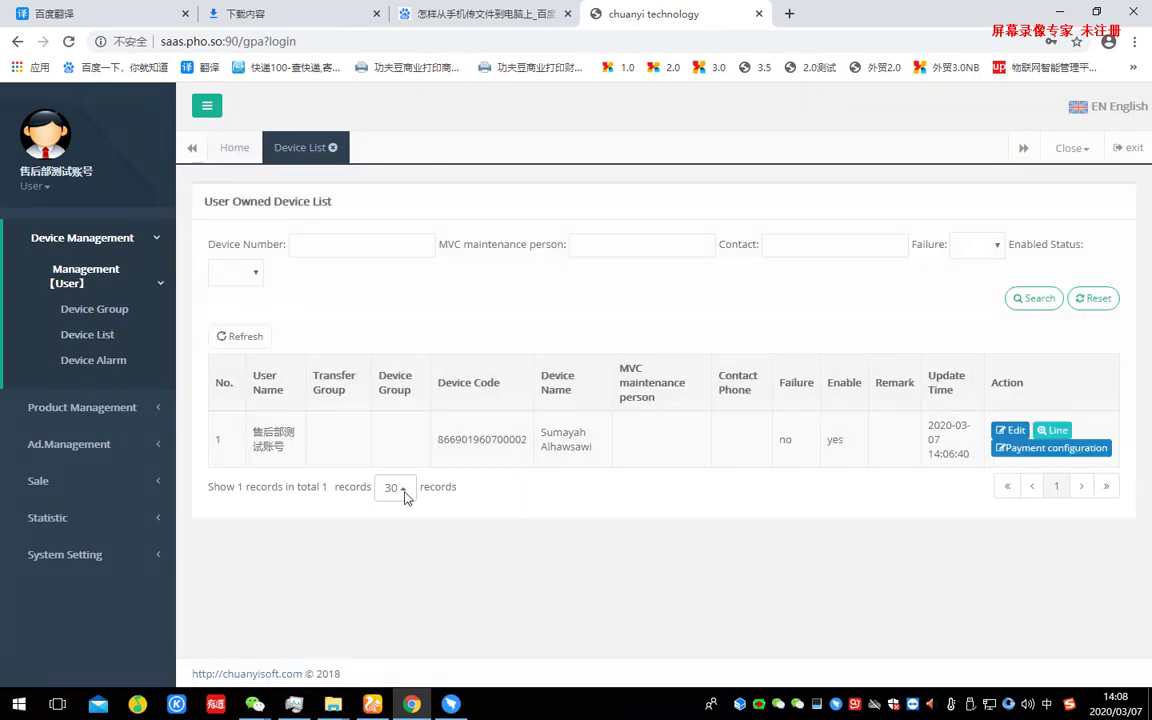
# - Highlight the single device's row, code and name in the list
pyautogui.moveTo(210, 417); pyautogui.dragTo(479, 571)
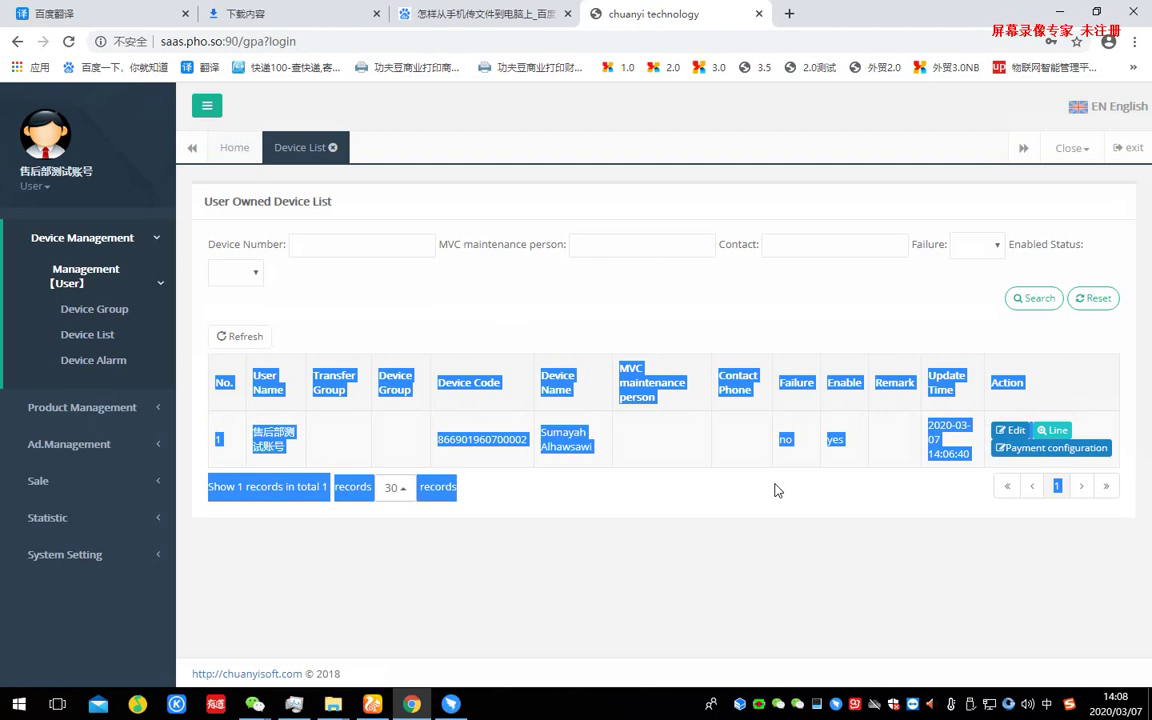
pyautogui.click(479, 571)
pyautogui.moveTo(252, 431); pyautogui.dragTo(296, 447)
pyautogui.moveTo(456, 434); pyautogui.dragTo(690, 420)
pyautogui.click(675, 517)
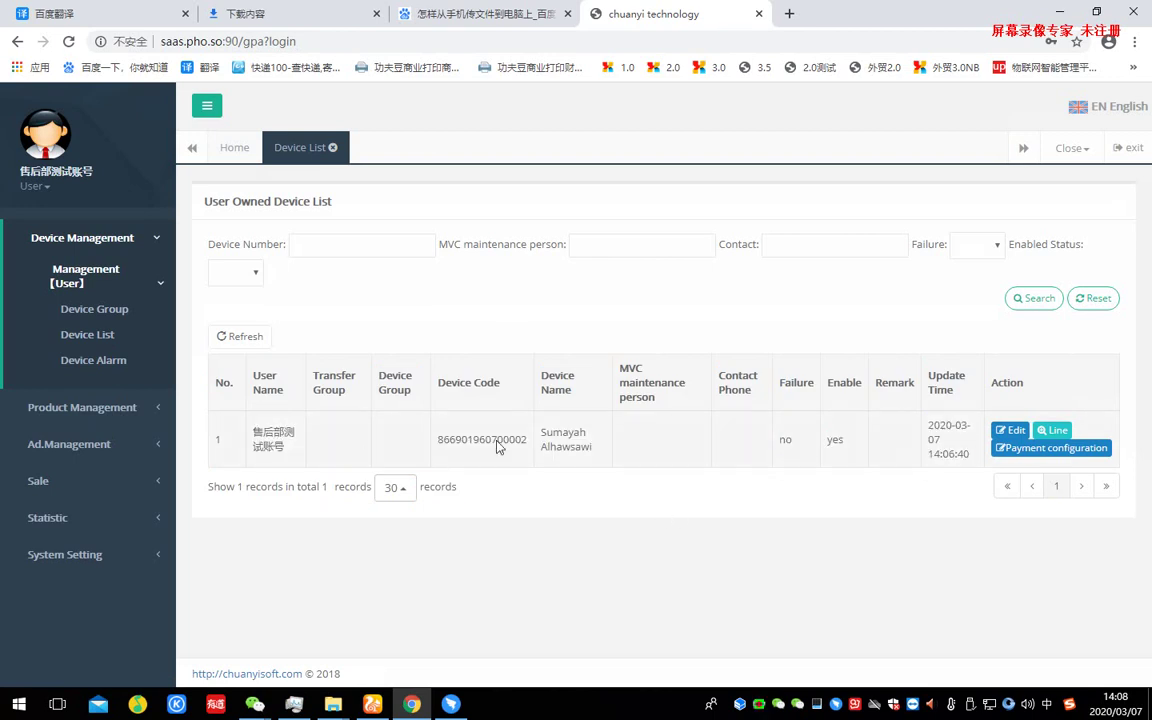
pyautogui.moveTo(498, 447); pyautogui.dragTo(600, 460)
pyautogui.click(522, 506)
pyautogui.moveTo(494, 446); pyautogui.dragTo(656, 452)
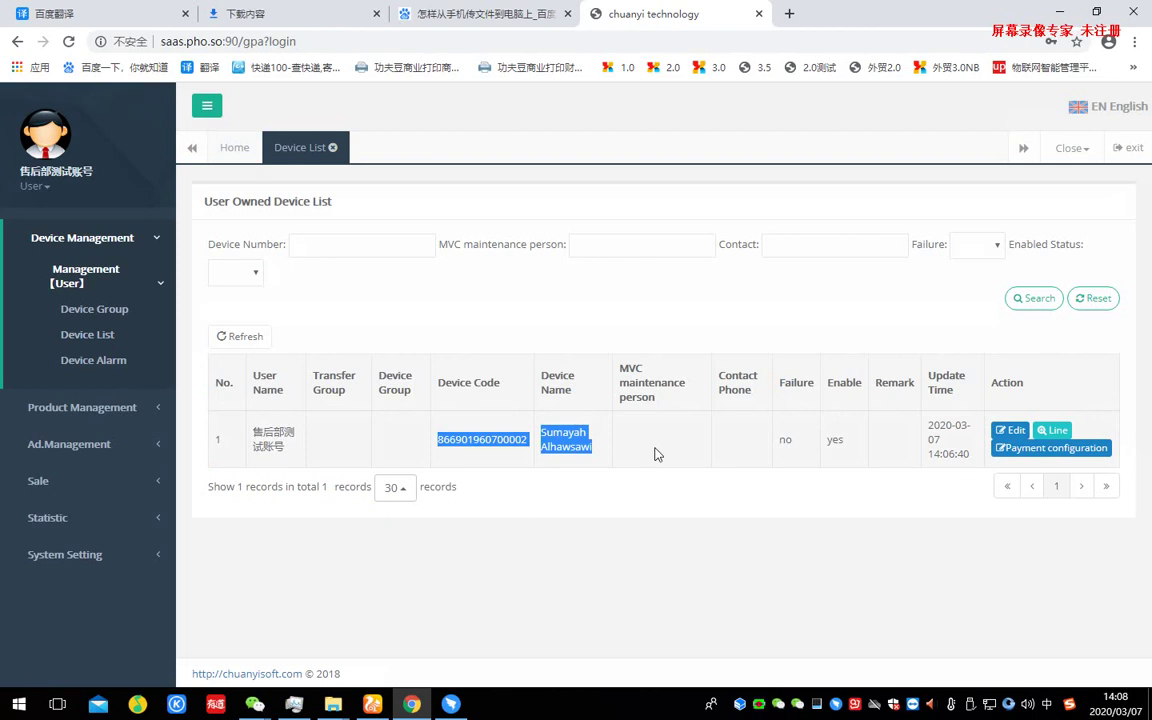
pyautogui.click(650, 517)
pyautogui.moveTo(437, 440); pyautogui.dragTo(609, 439)
pyautogui.click(457, 436)
pyautogui.moveTo(428, 432); pyautogui.dragTo(673, 455)
pyautogui.click(660, 492)
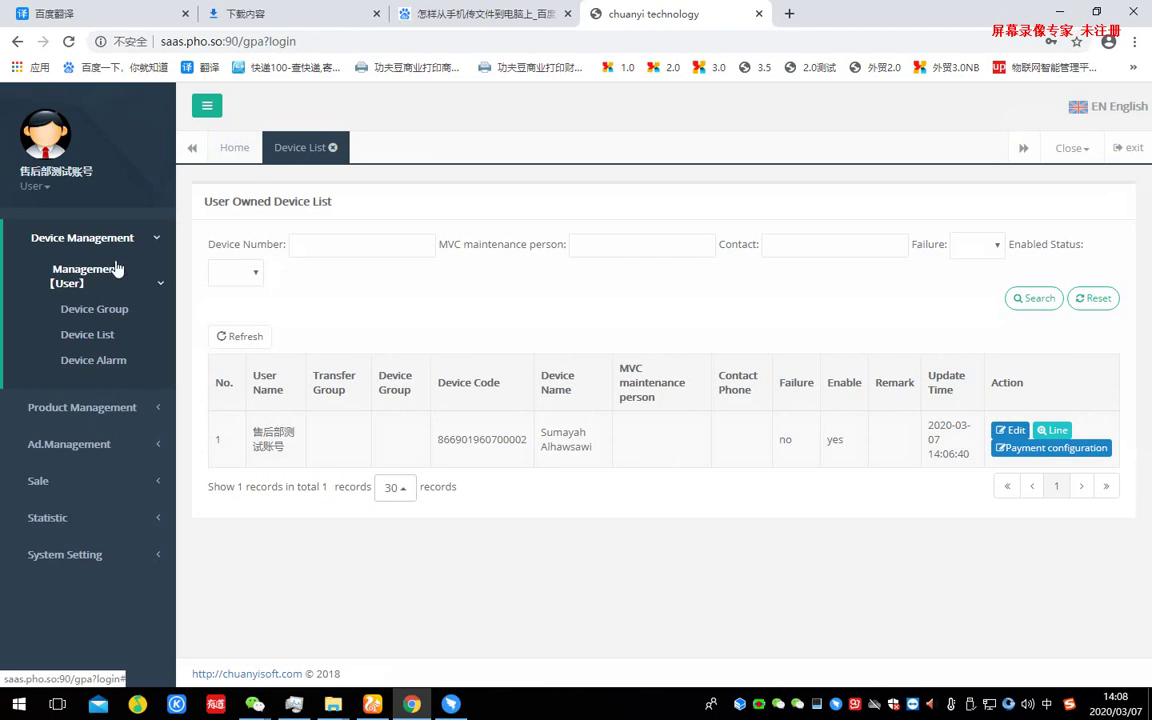
# - Collapse Device Management in the sidebar and expand Product Management
pyautogui.click(160, 285)
pyautogui.click(158, 242)
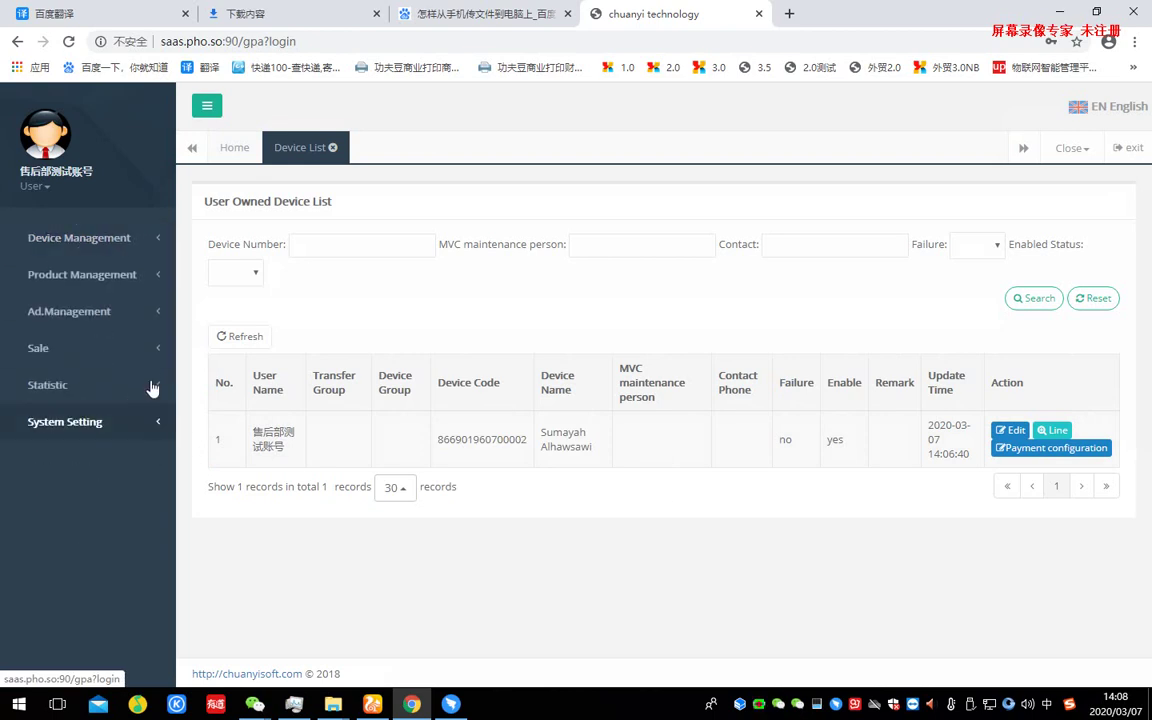
pyautogui.click(114, 284)
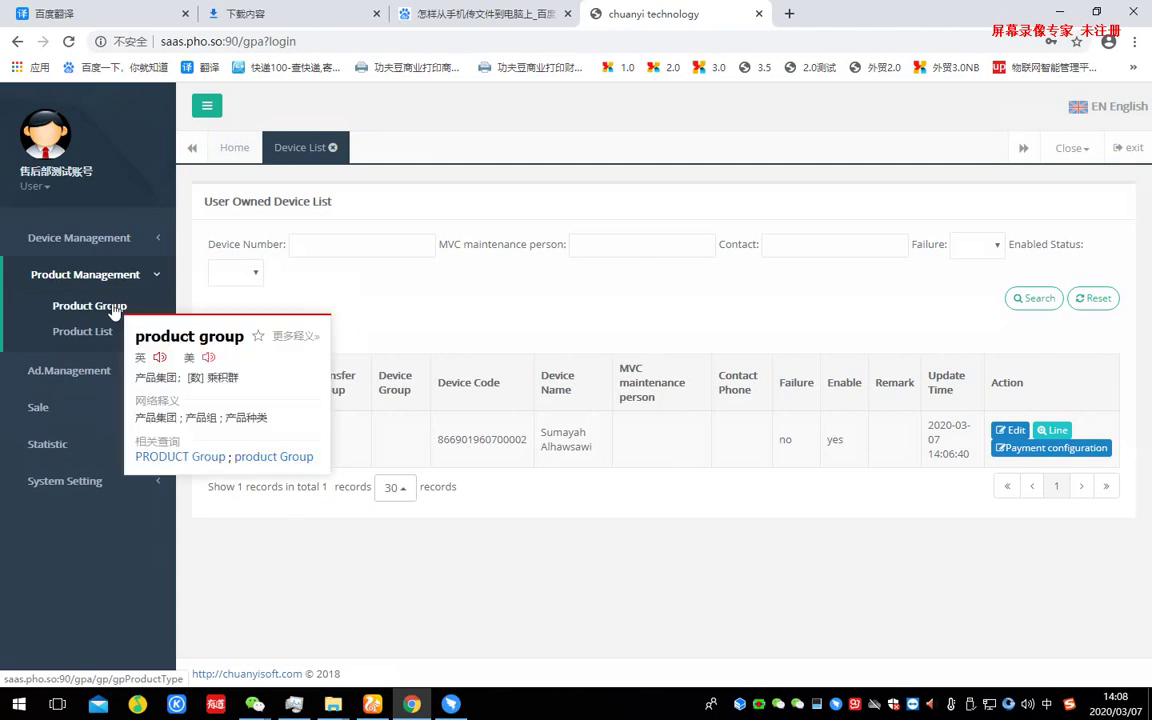
# - In the Product Type List, start a new product type named 口罩
pyautogui.click(114, 311)
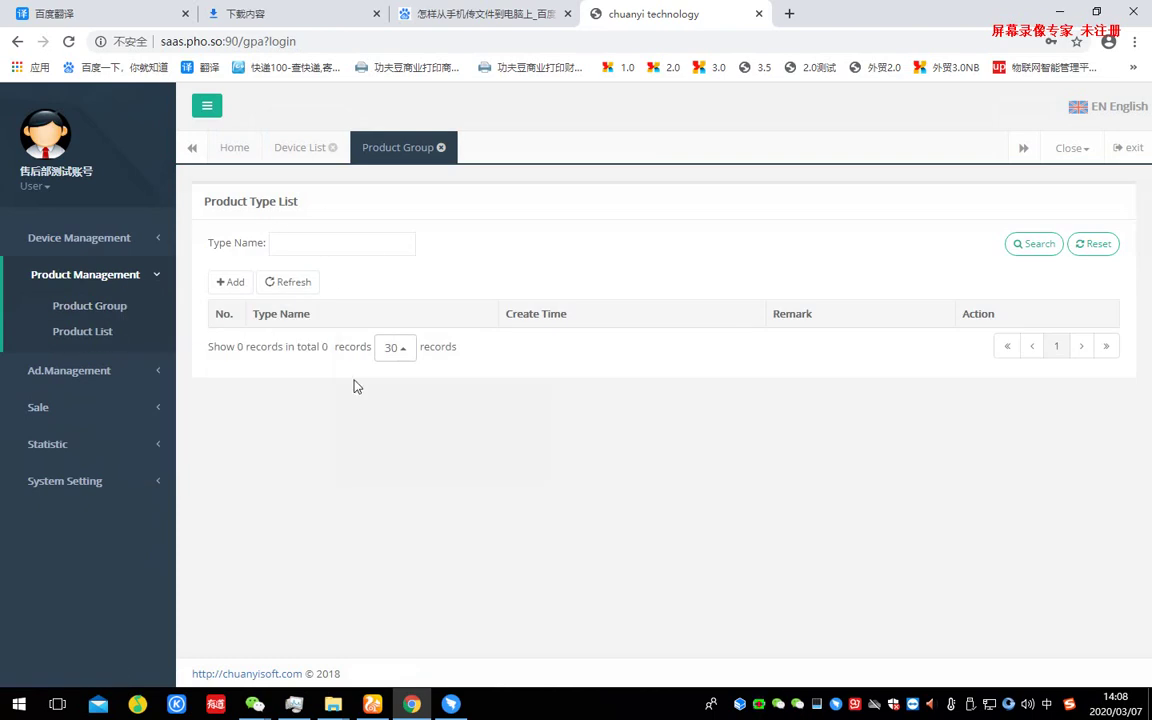
pyautogui.moveTo(234, 289)
pyautogui.click(229, 281)
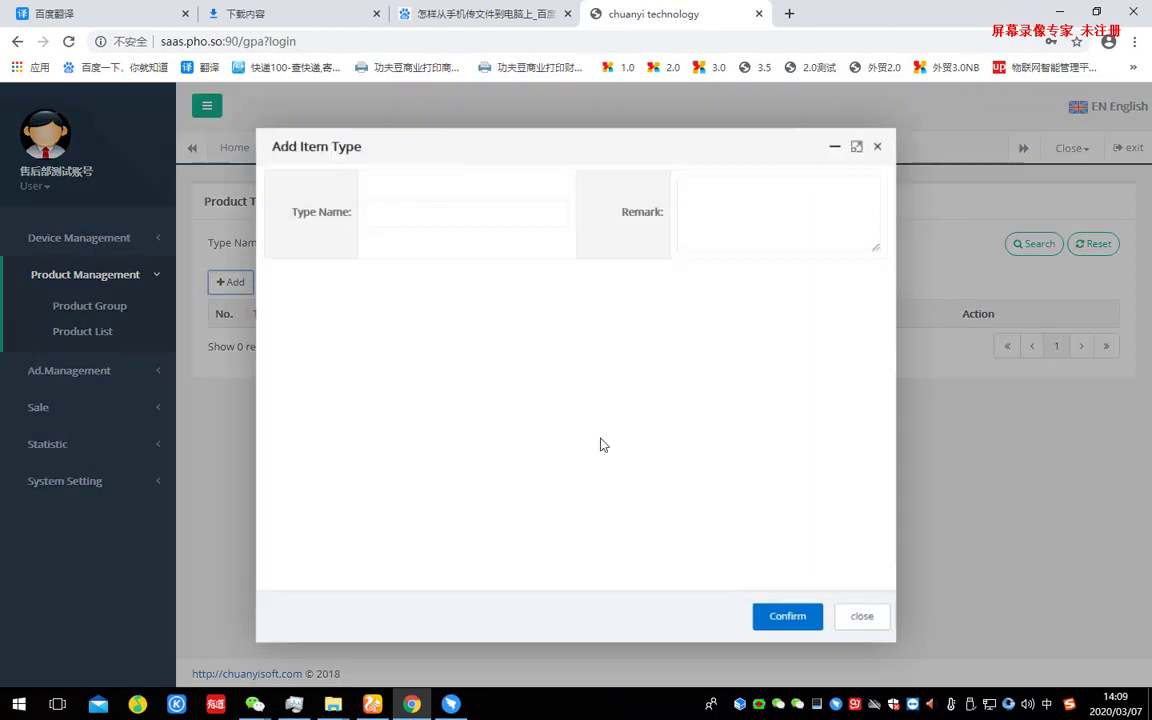
pyautogui.click(489, 211)
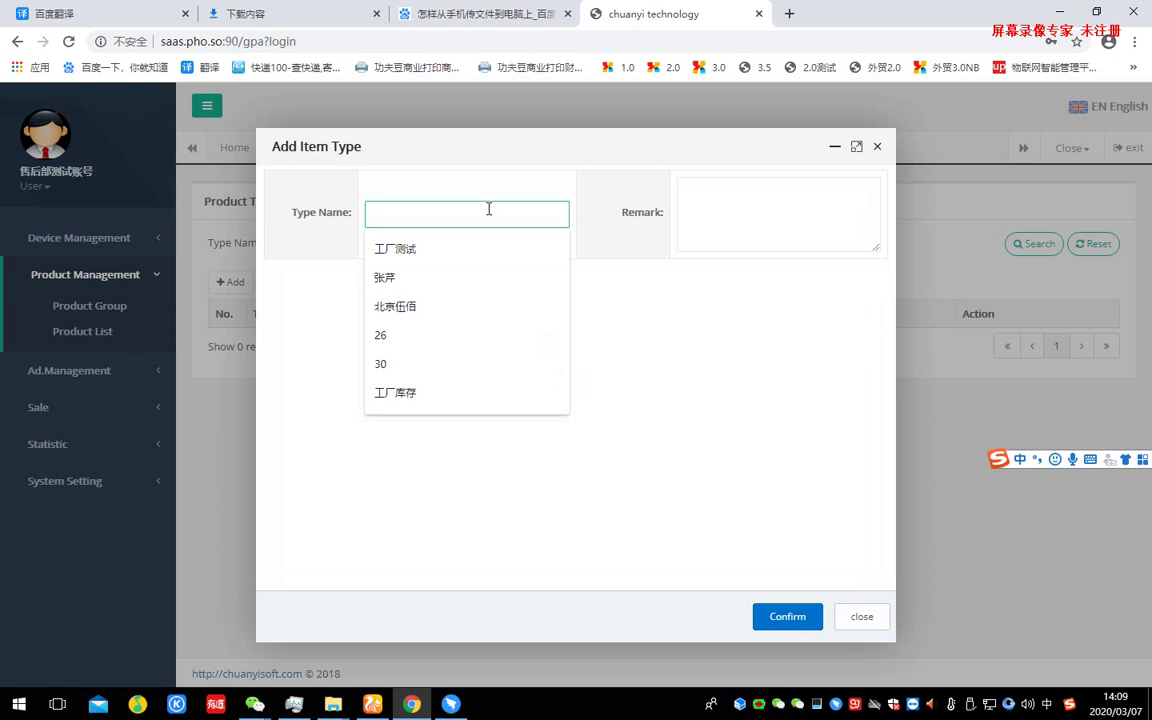
pyautogui.write('口罩')
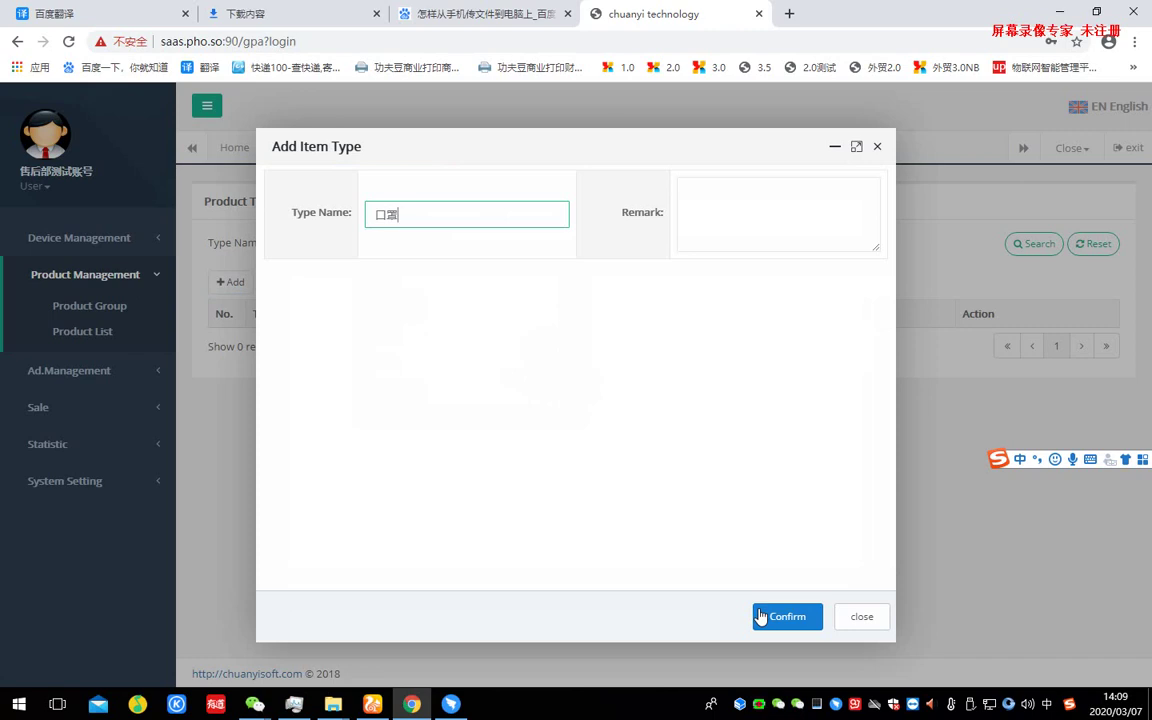
pyautogui.click(760, 616)
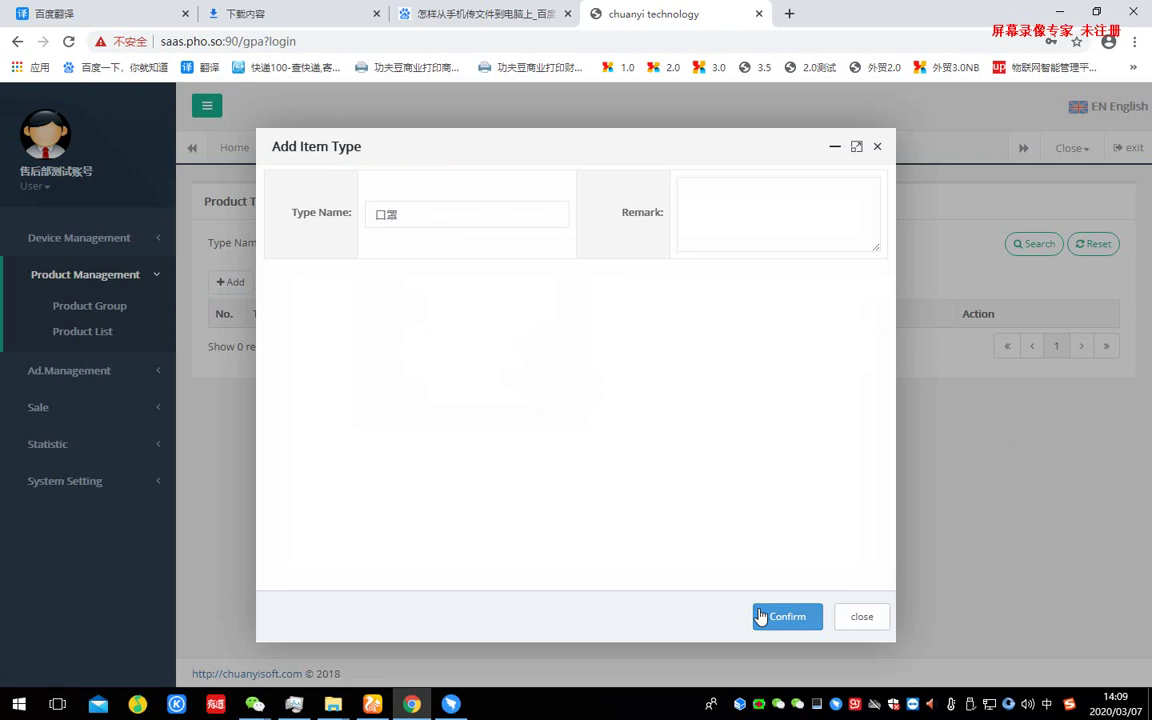
# - Replace the type name with 医用产品 and save the product type
pyautogui.moveTo(422, 216); pyautogui.dragTo(362, 214)
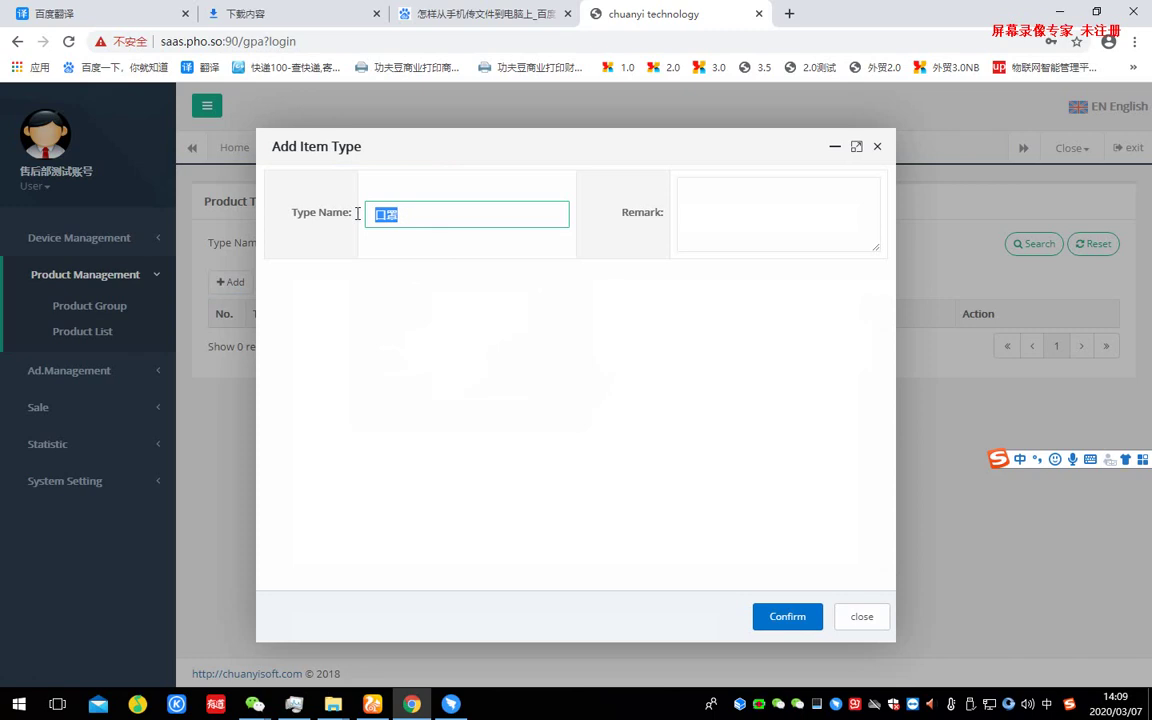
pyautogui.write('baoj')
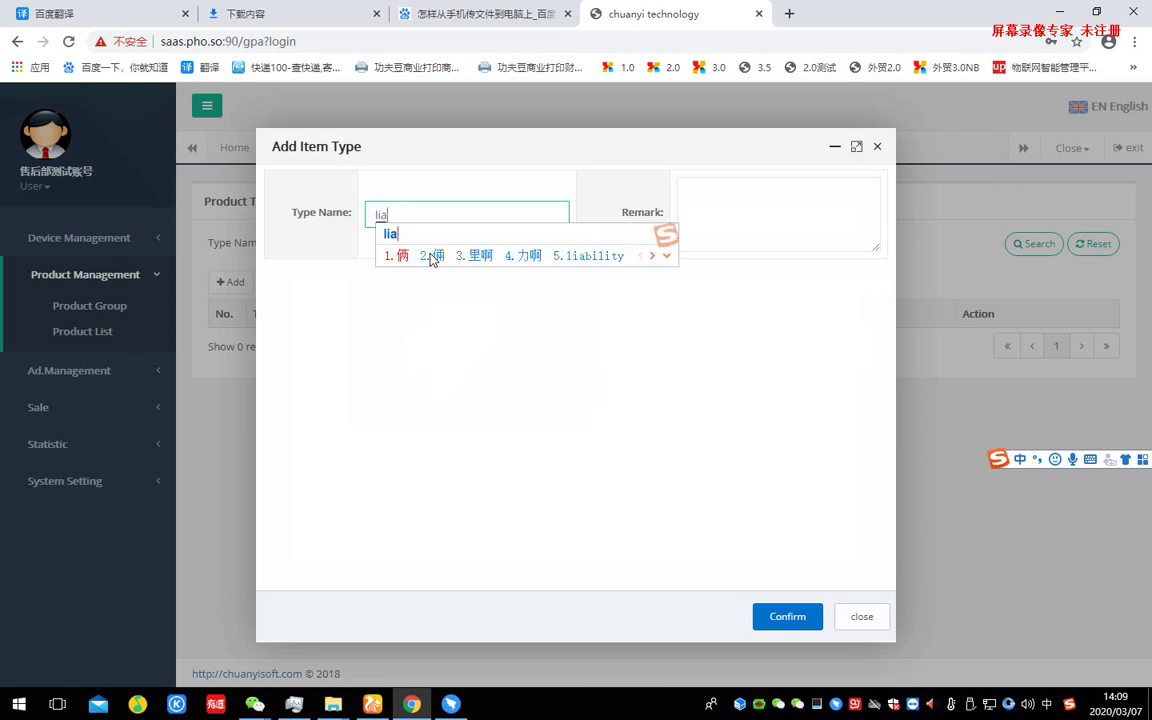
pyautogui.press('Escape')
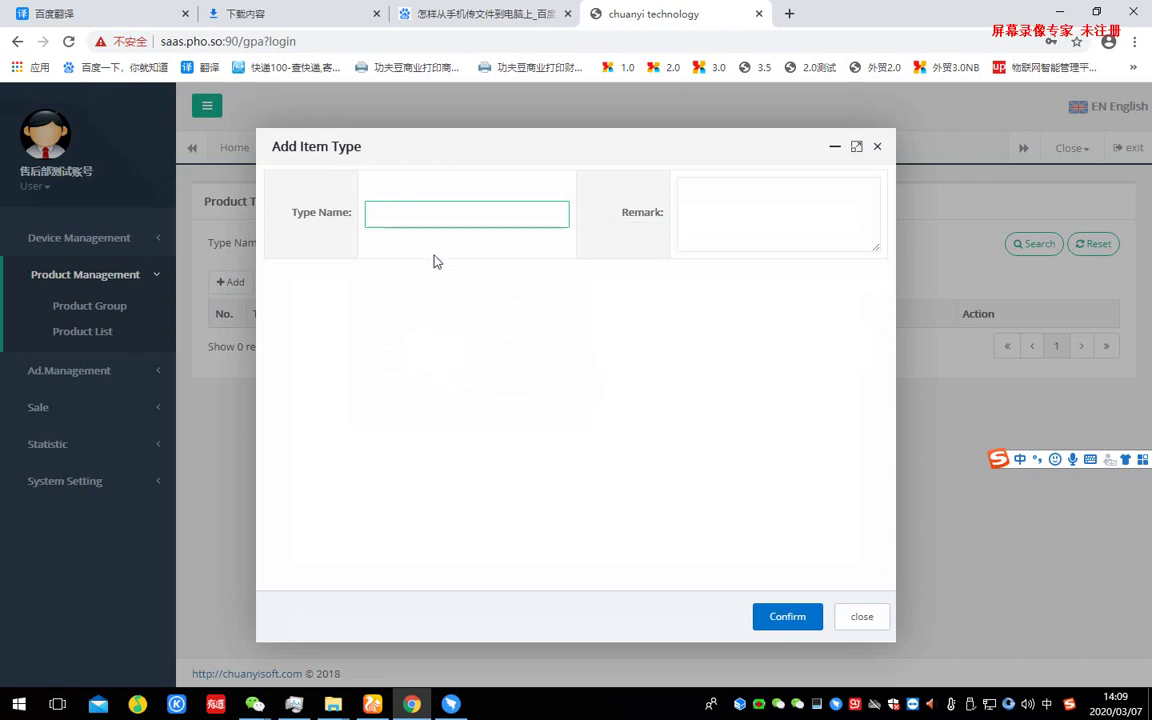
pyautogui.write('yiyong')
pyautogui.press('space')
pyautogui.write('chanp')
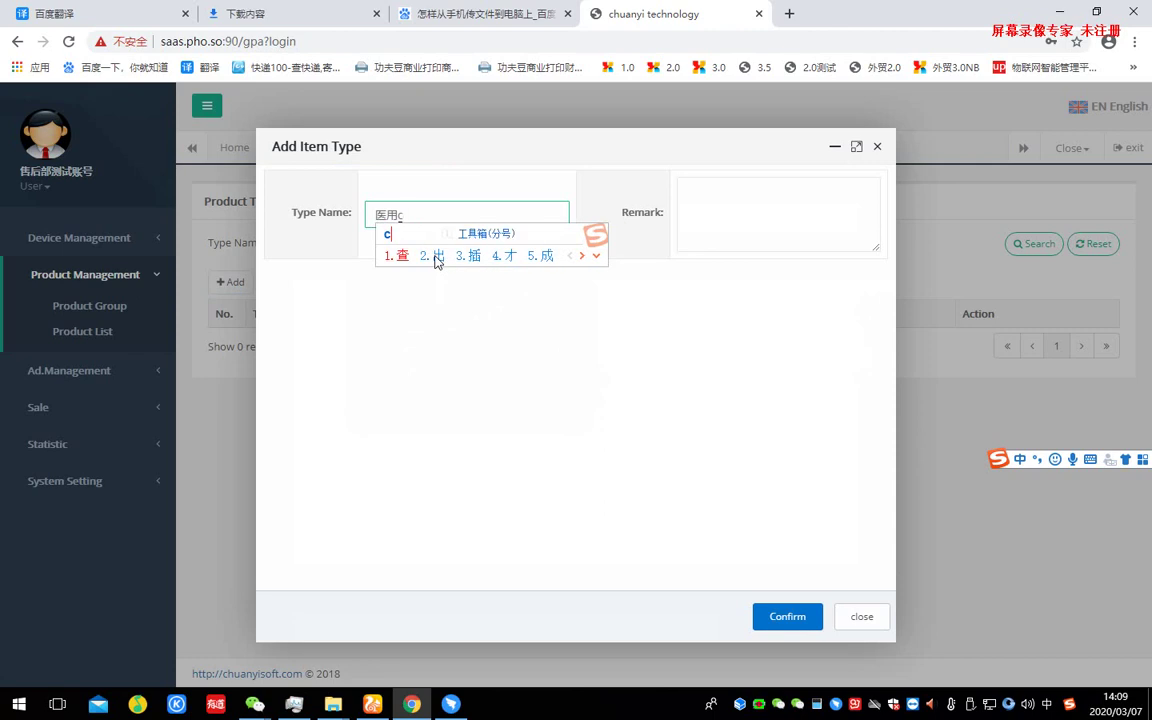
pyautogui.press('space')
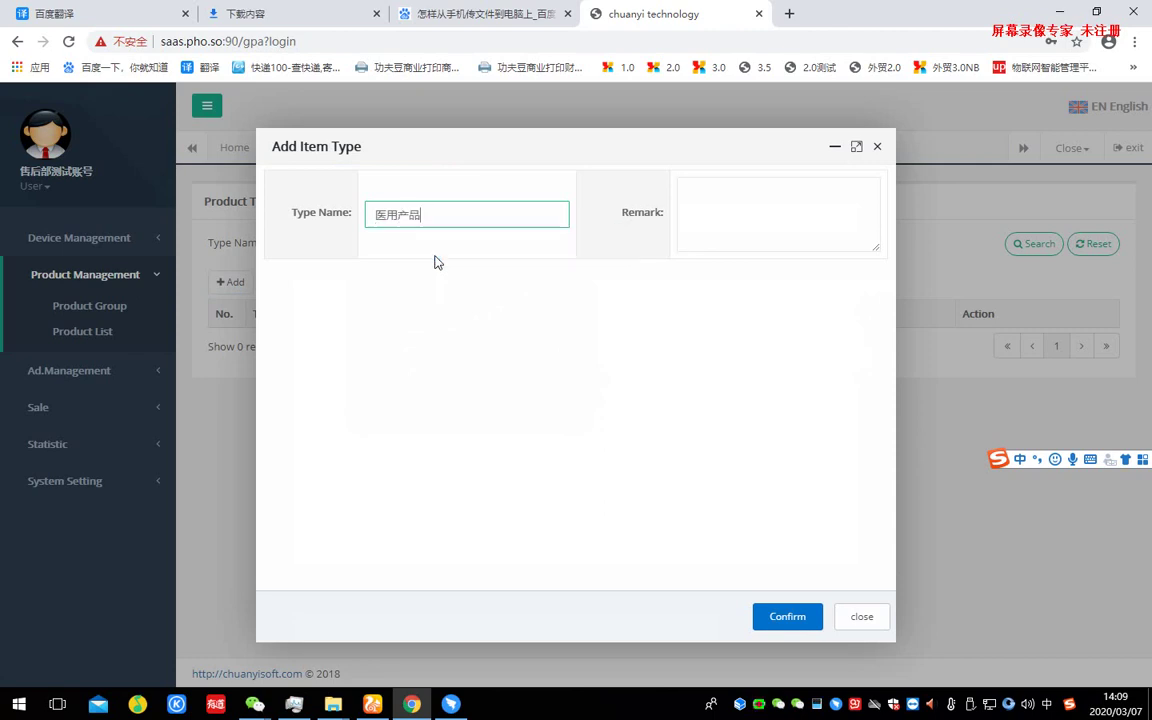
pyautogui.click(795, 619)
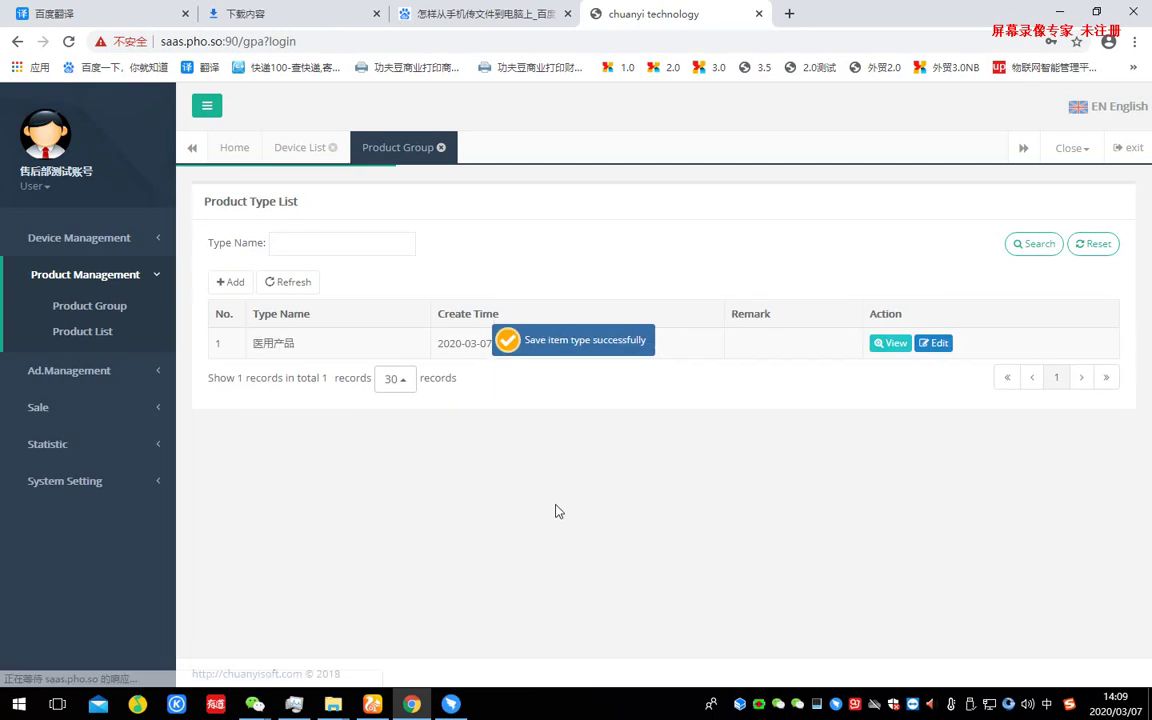
pyautogui.moveTo(263, 343); pyautogui.dragTo(533, 341)
pyautogui.click(764, 355)
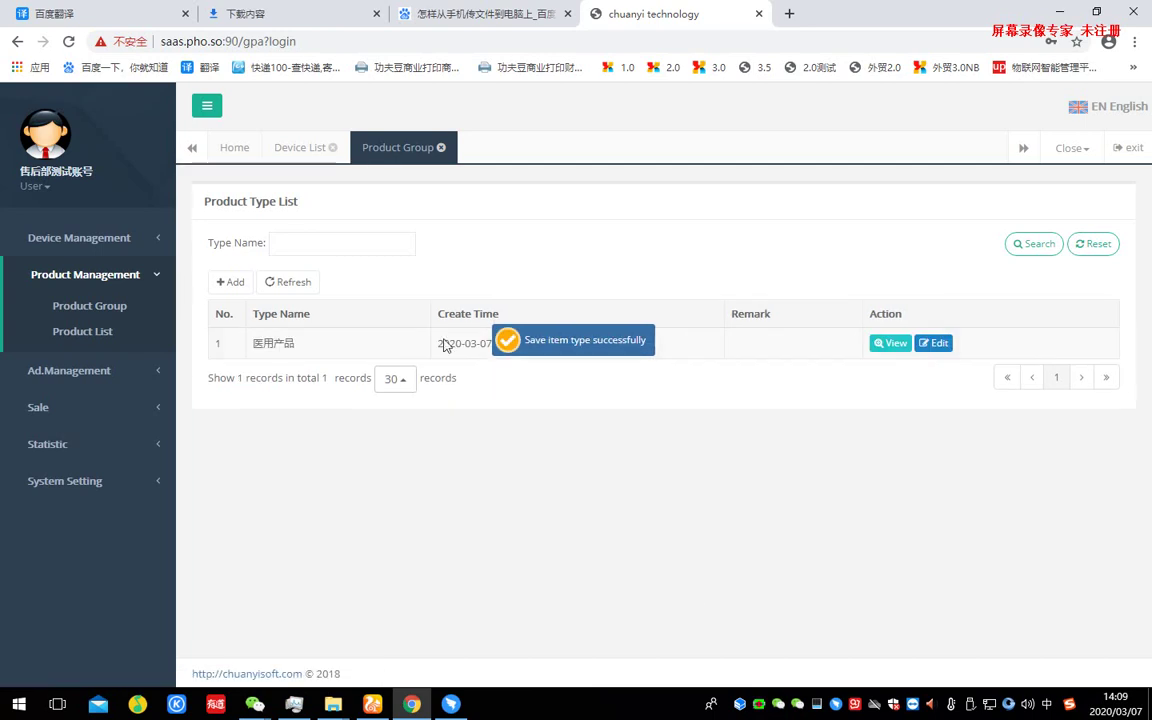
# - Add a product from the Product List: type 医用产品, item number 1, name 口罩, cost 0.01
pyautogui.click(97, 333)
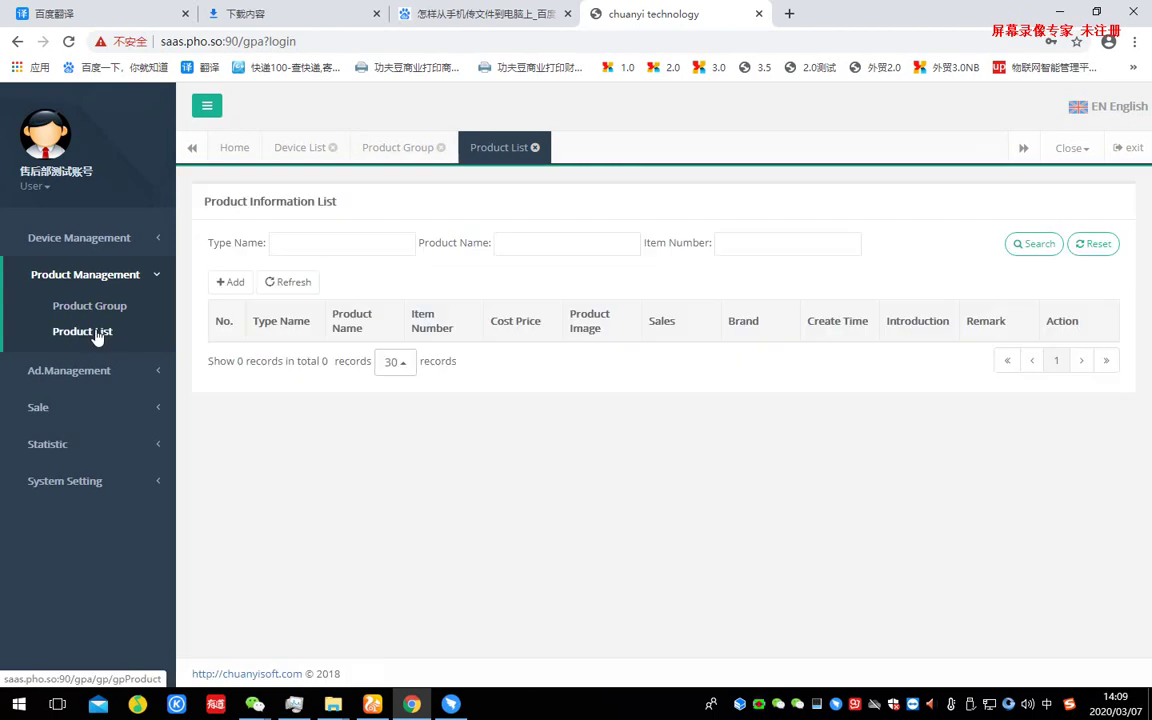
pyautogui.click(239, 285)
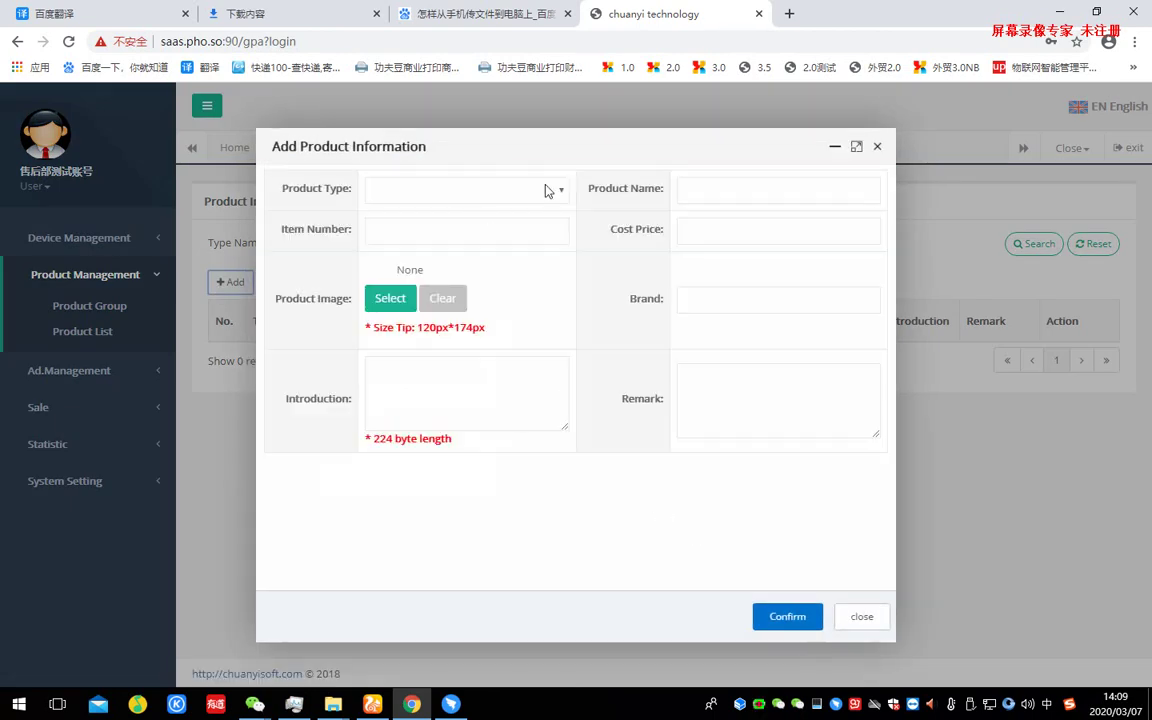
pyautogui.click(546, 190)
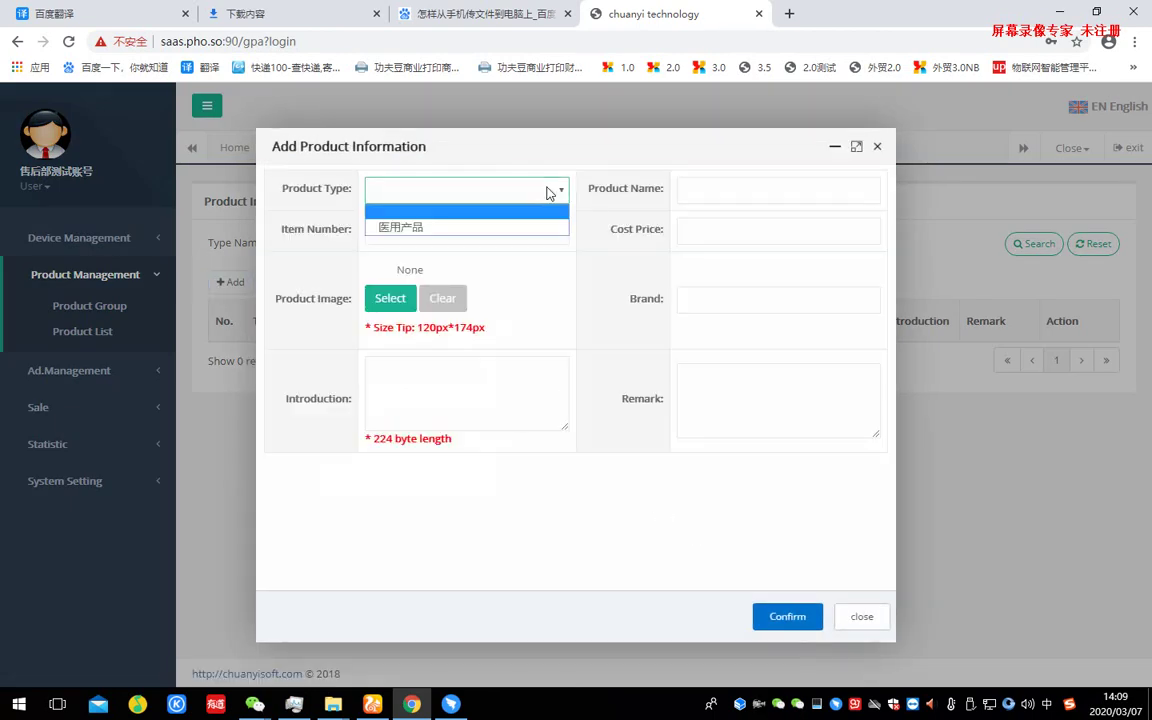
pyautogui.click(468, 228)
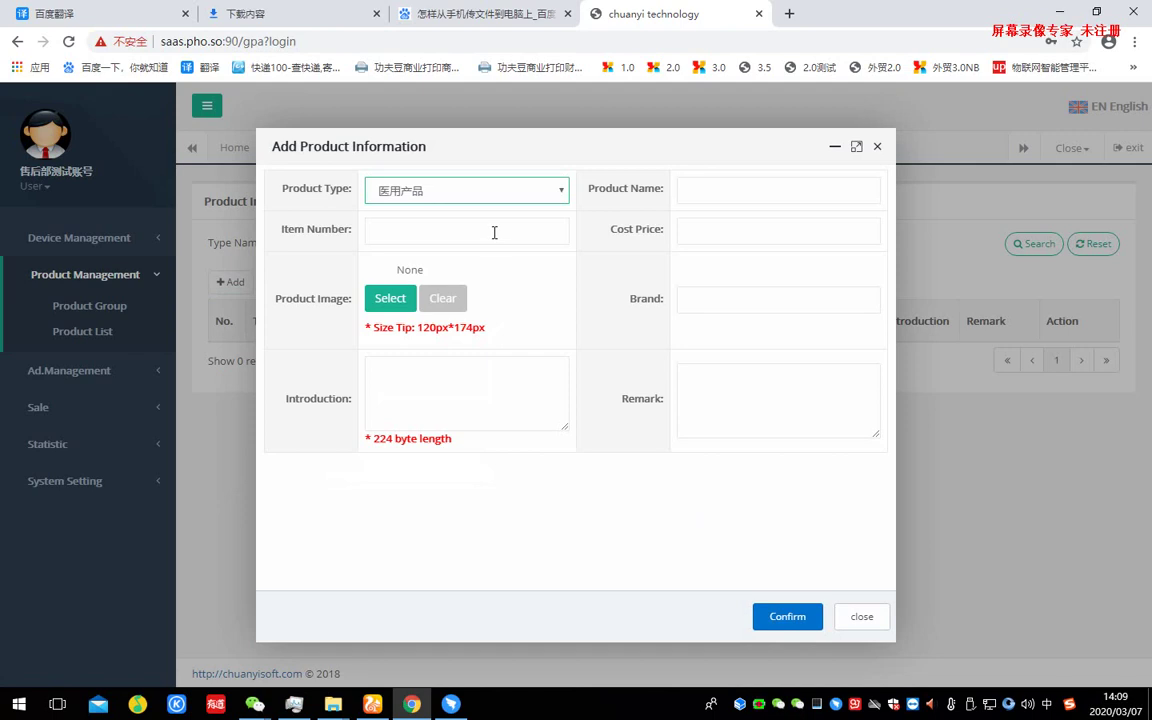
pyautogui.click(494, 232)
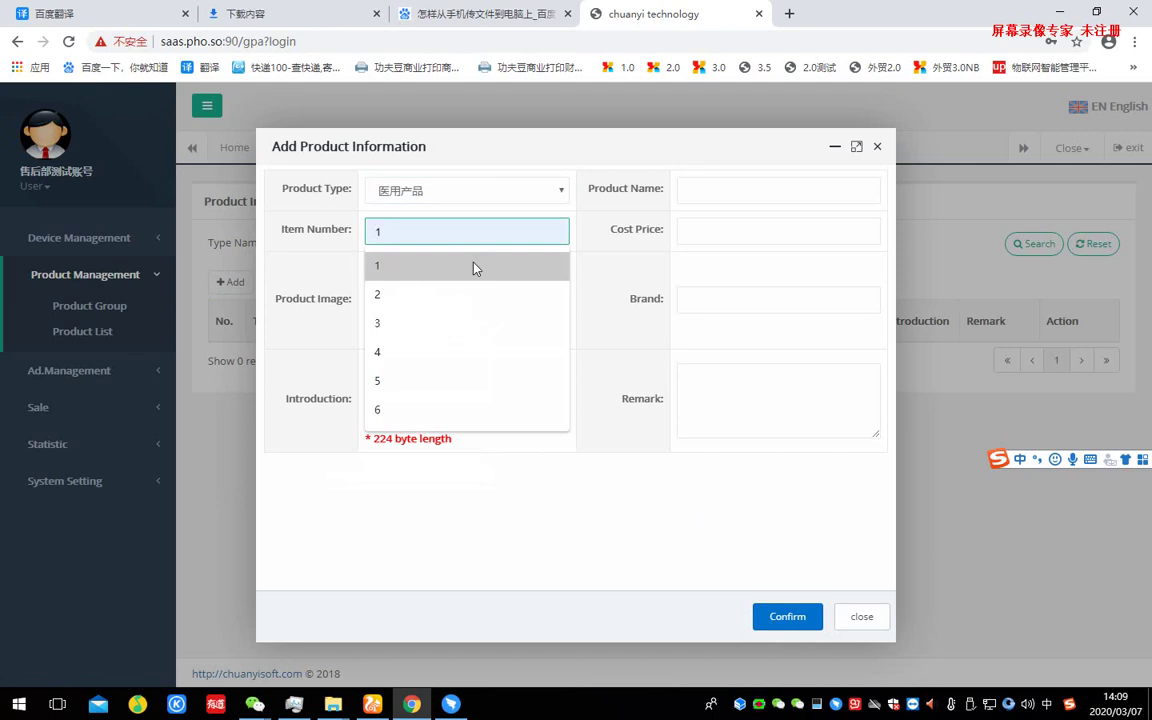
pyautogui.click(473, 265)
pyautogui.click(726, 192)
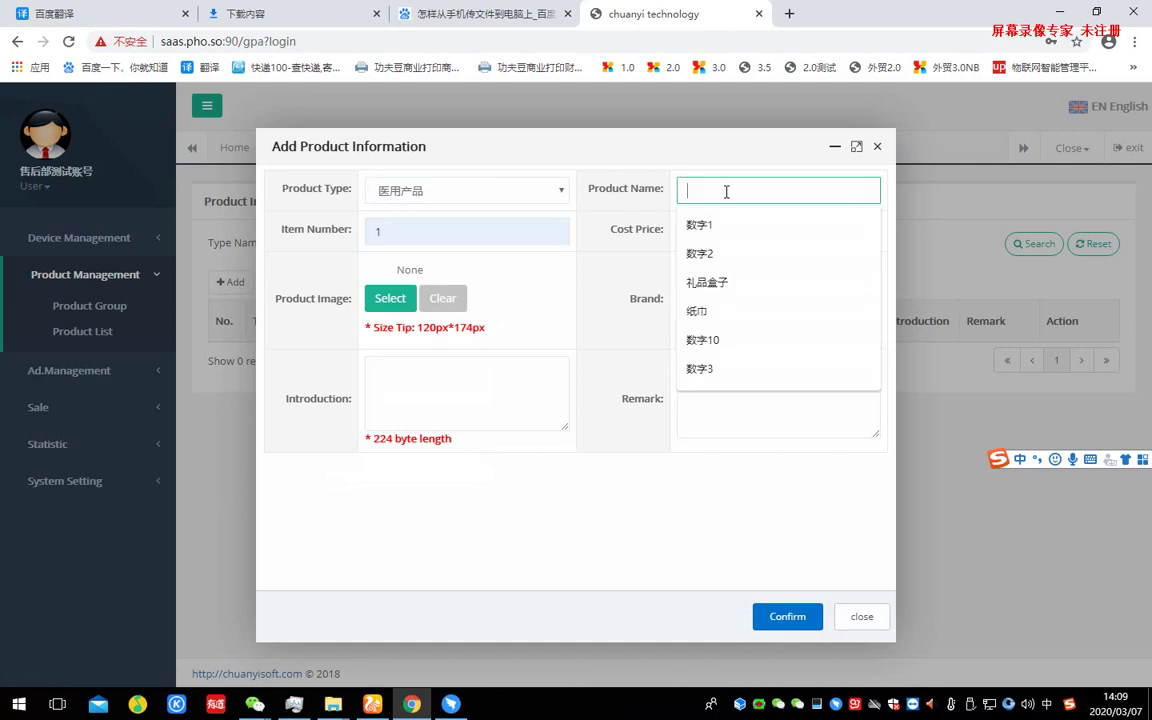
pyautogui.write('kouzhao')
pyautogui.press('space')
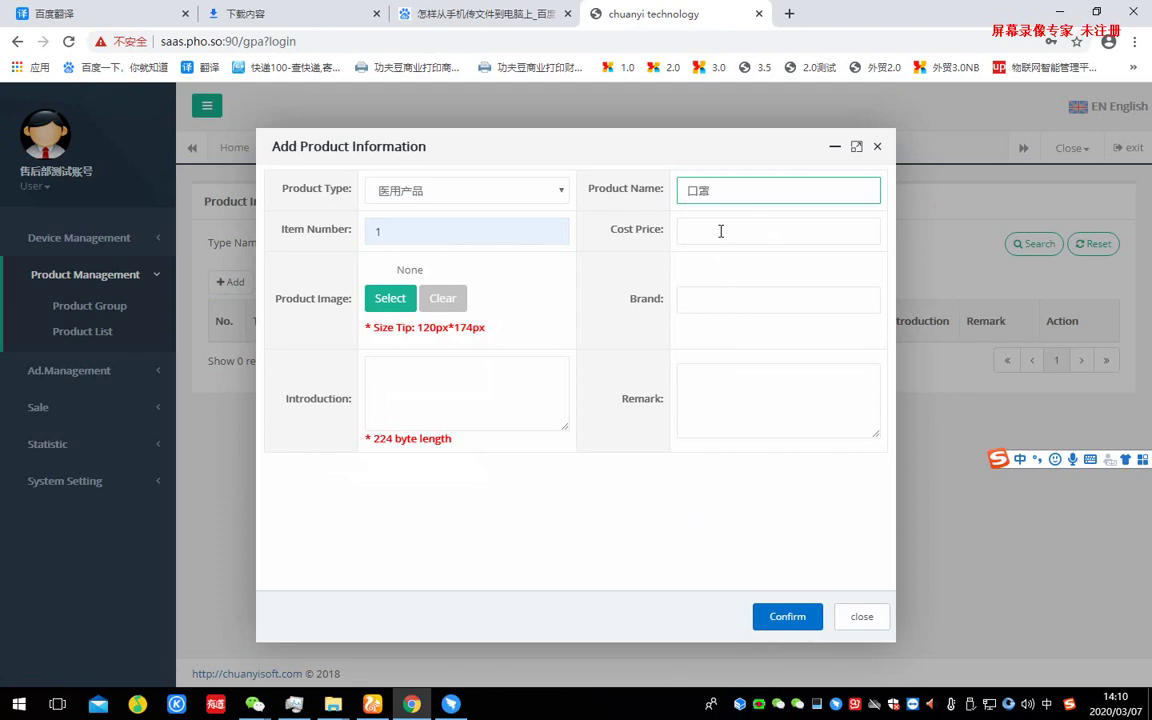
pyautogui.click(720, 231)
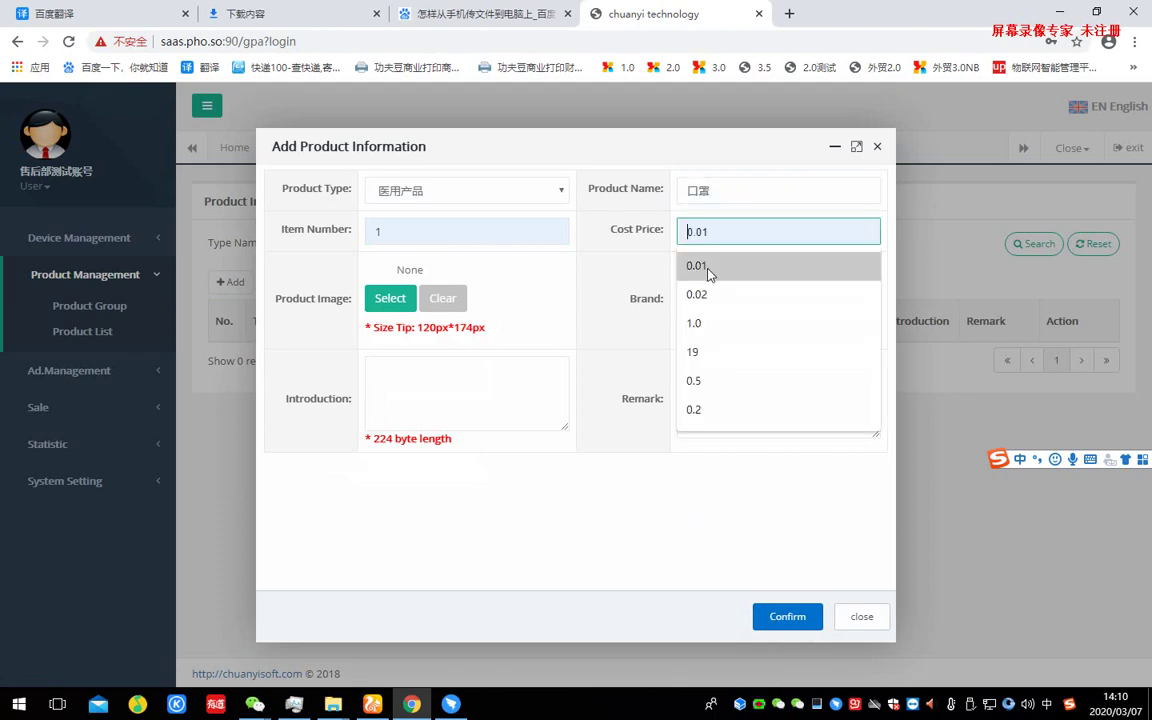
pyautogui.click(708, 268)
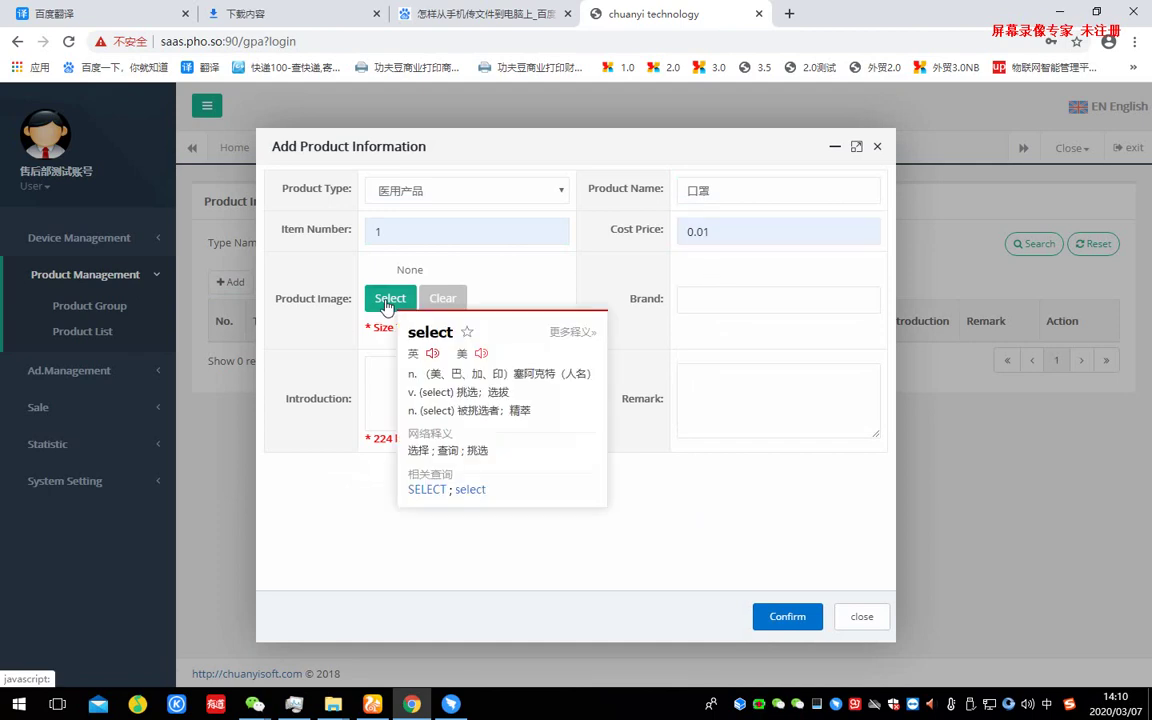
# - Upload 商品 (2).png from Pictures > 保存的图片 into the image library
pyautogui.click(388, 300)
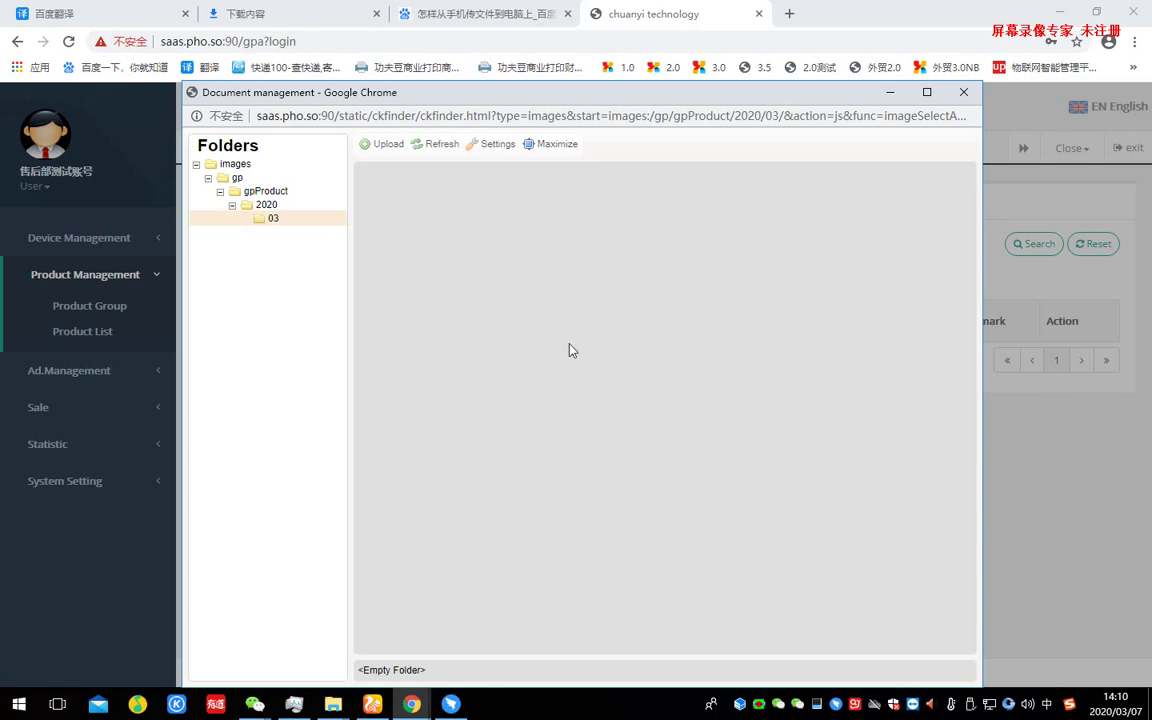
pyautogui.click(380, 146)
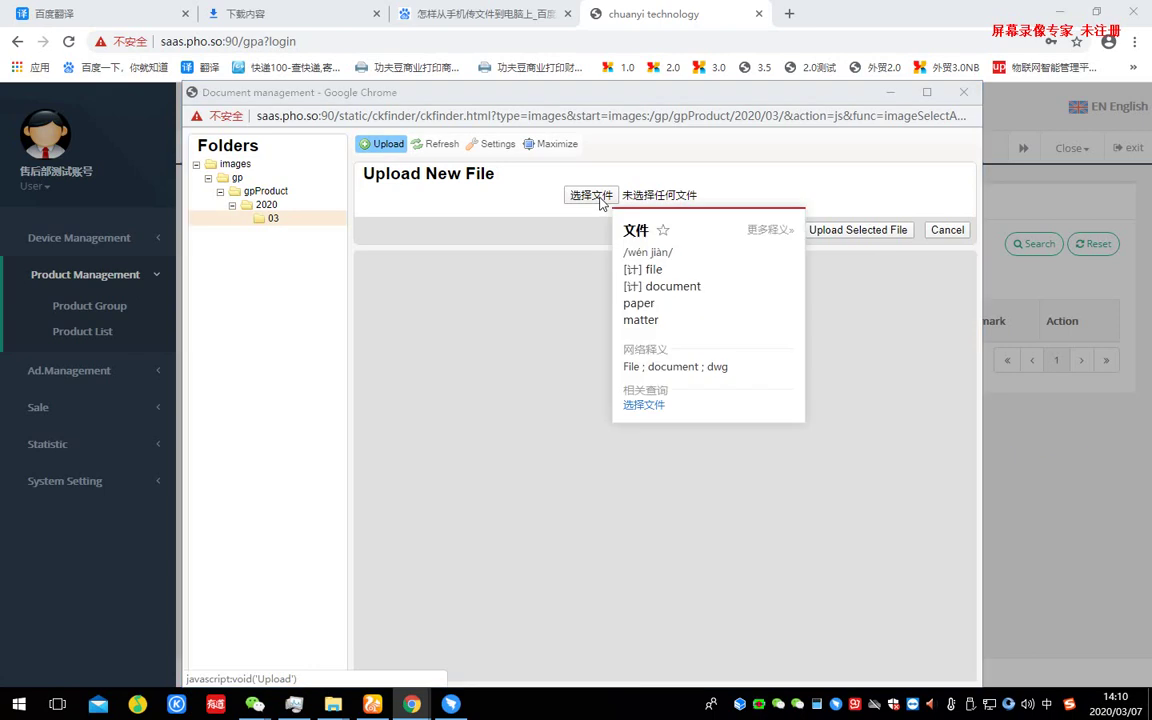
pyautogui.click(600, 196)
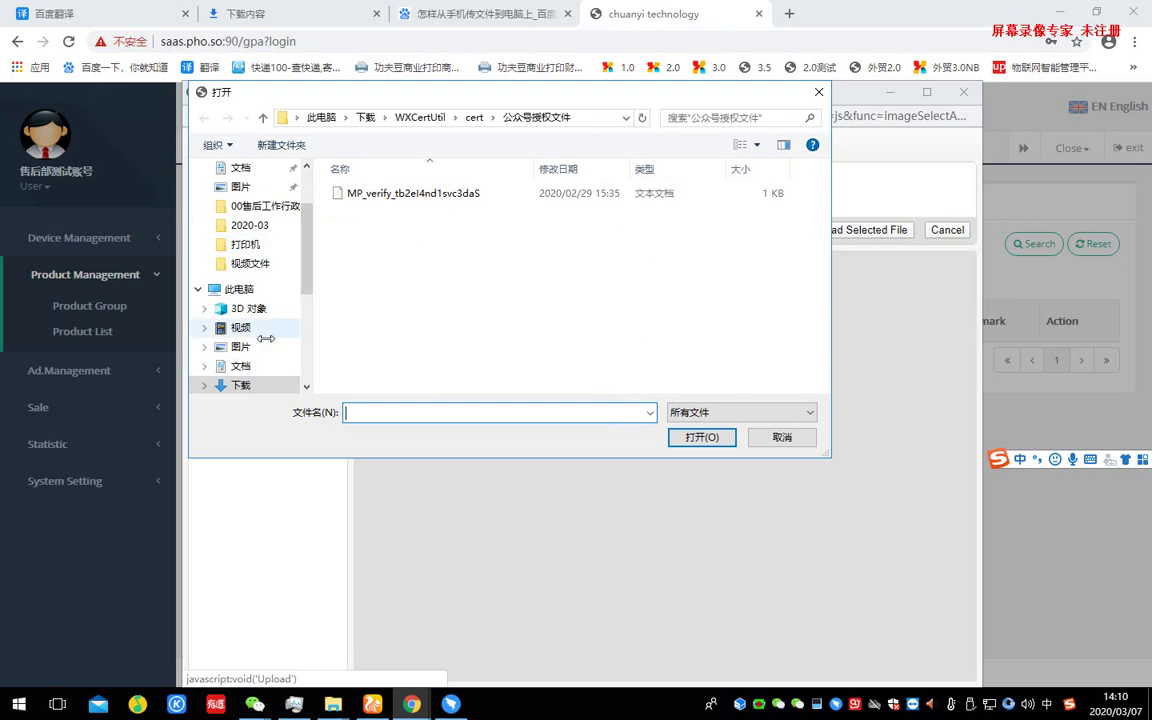
pyautogui.scroll(-1, 295, 325)
pyautogui.click(241, 341)
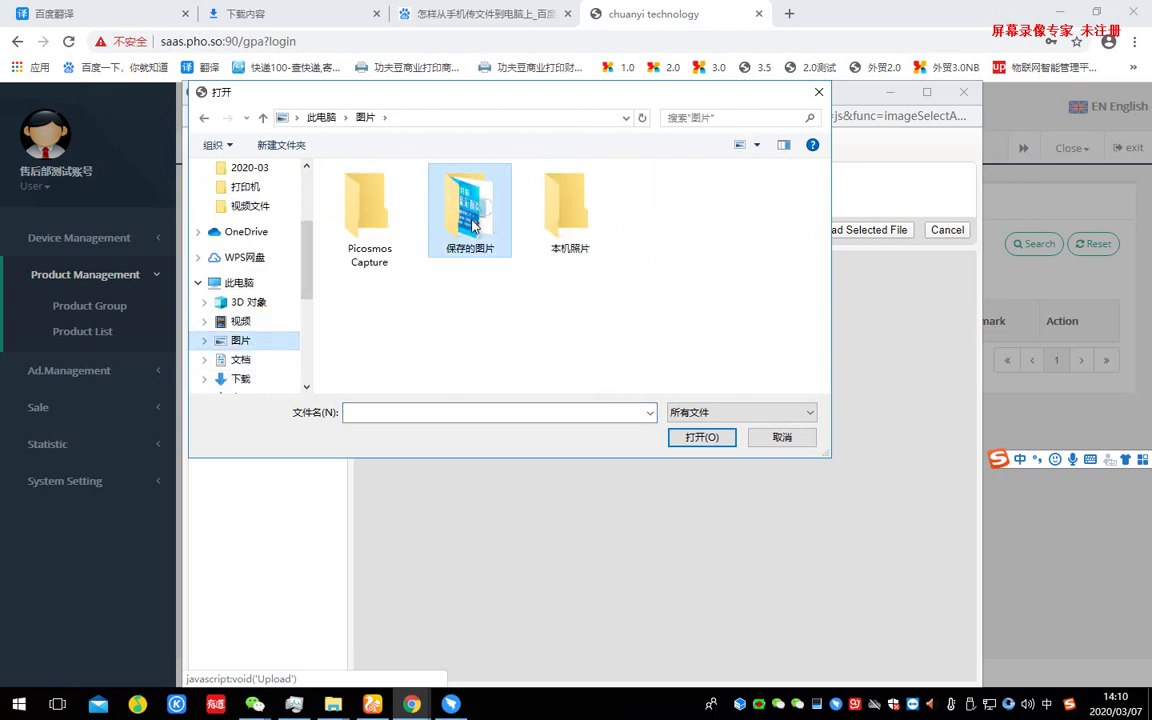
pyautogui.doubleClick(470, 205)
pyautogui.click(598, 222)
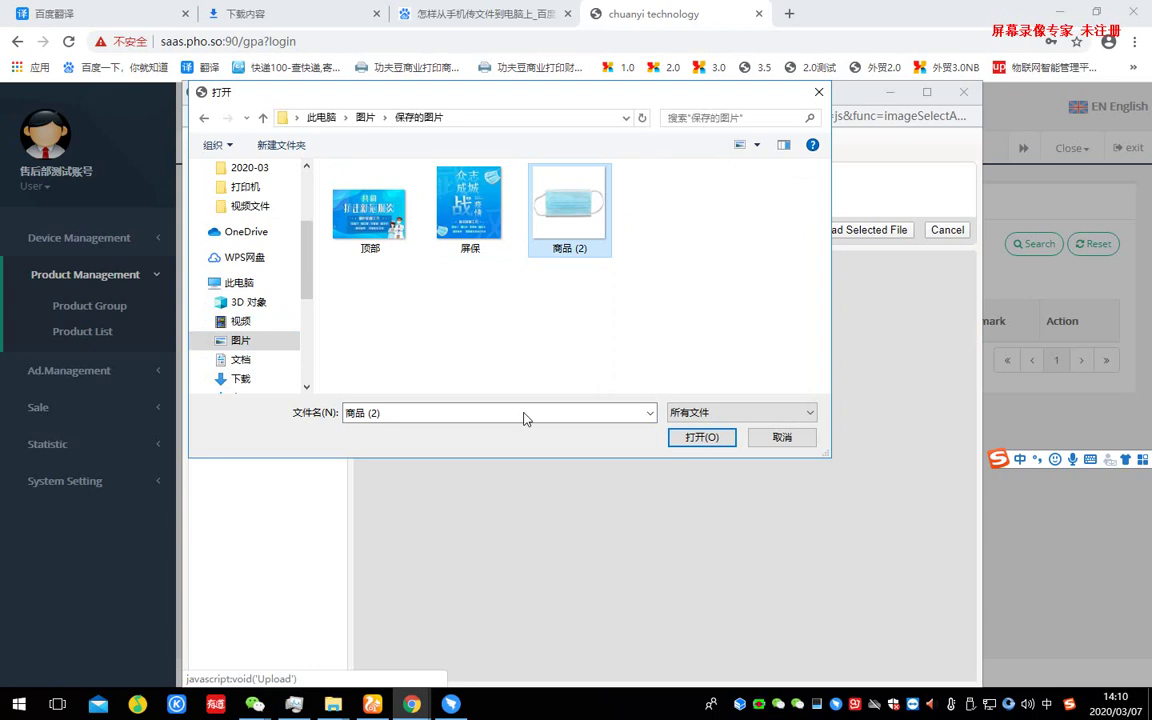
pyautogui.click(702, 438)
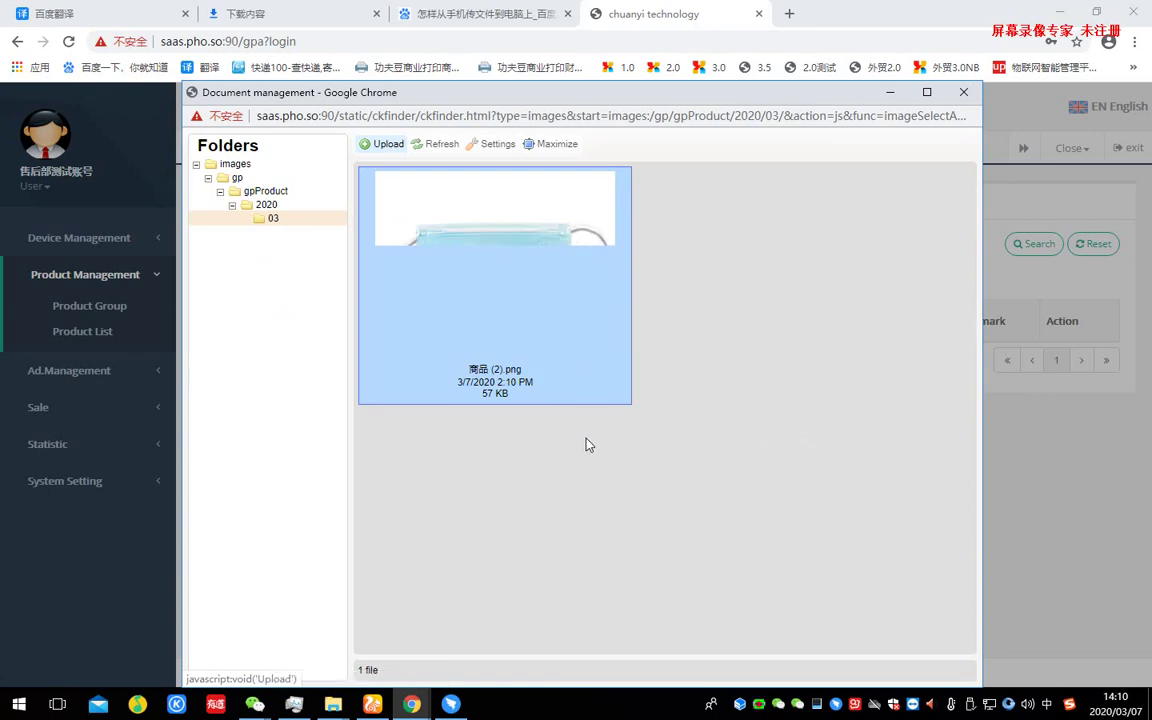
# - Use the uploaded mask image for 口罩 and save the product
pyautogui.doubleClick(533, 257)
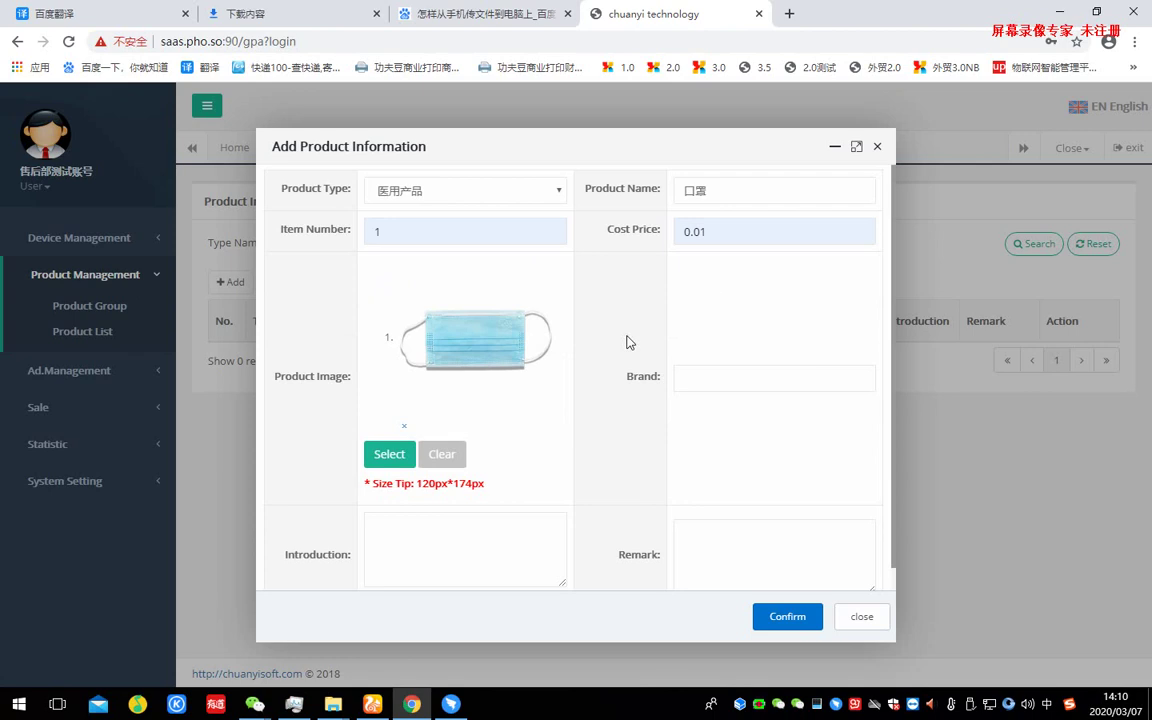
pyautogui.scroll(-1, 615, 420)
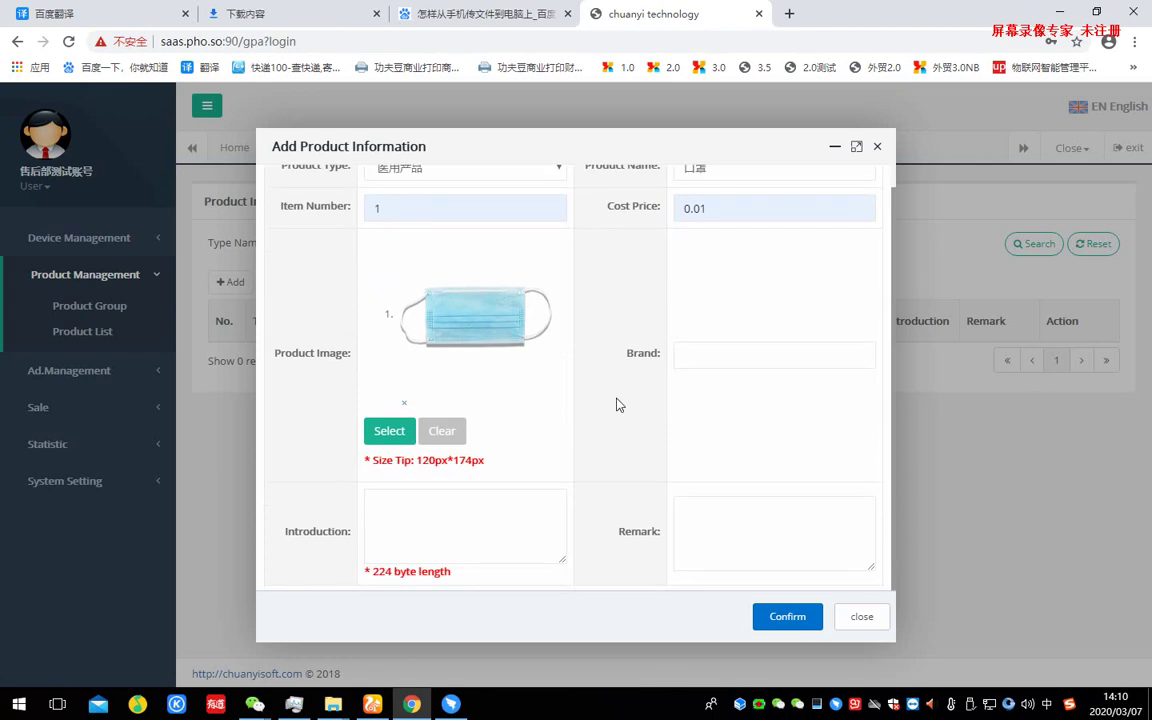
pyautogui.click(788, 617)
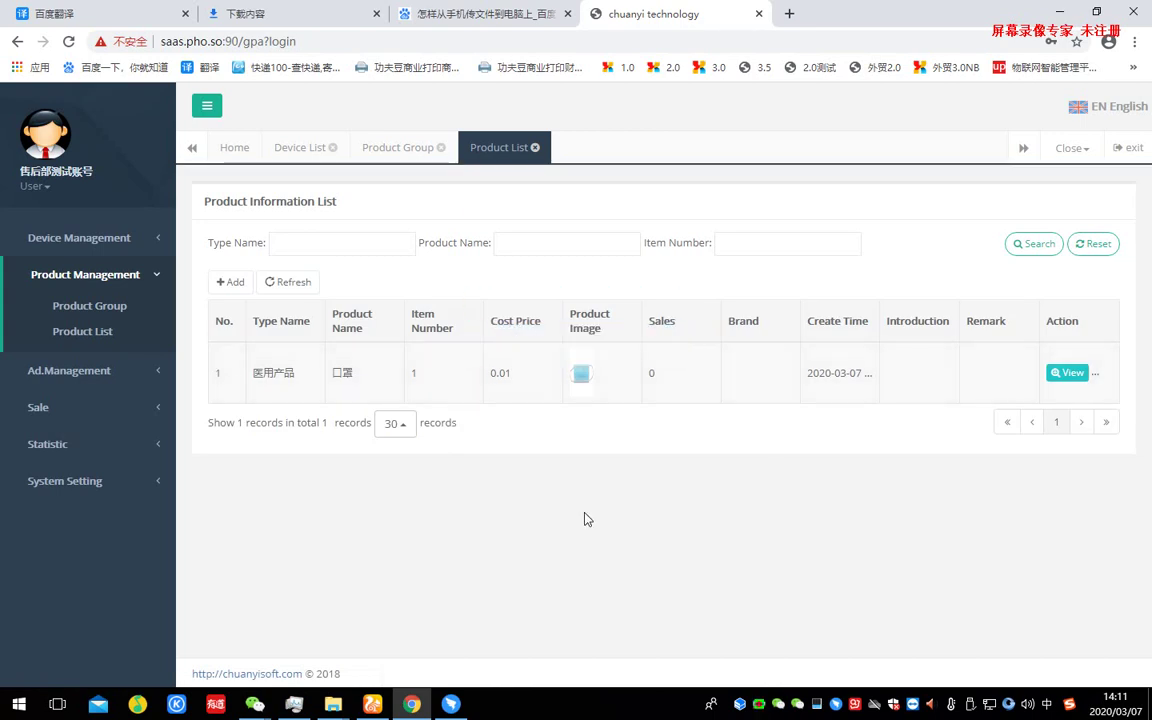
pyautogui.click(103, 247)
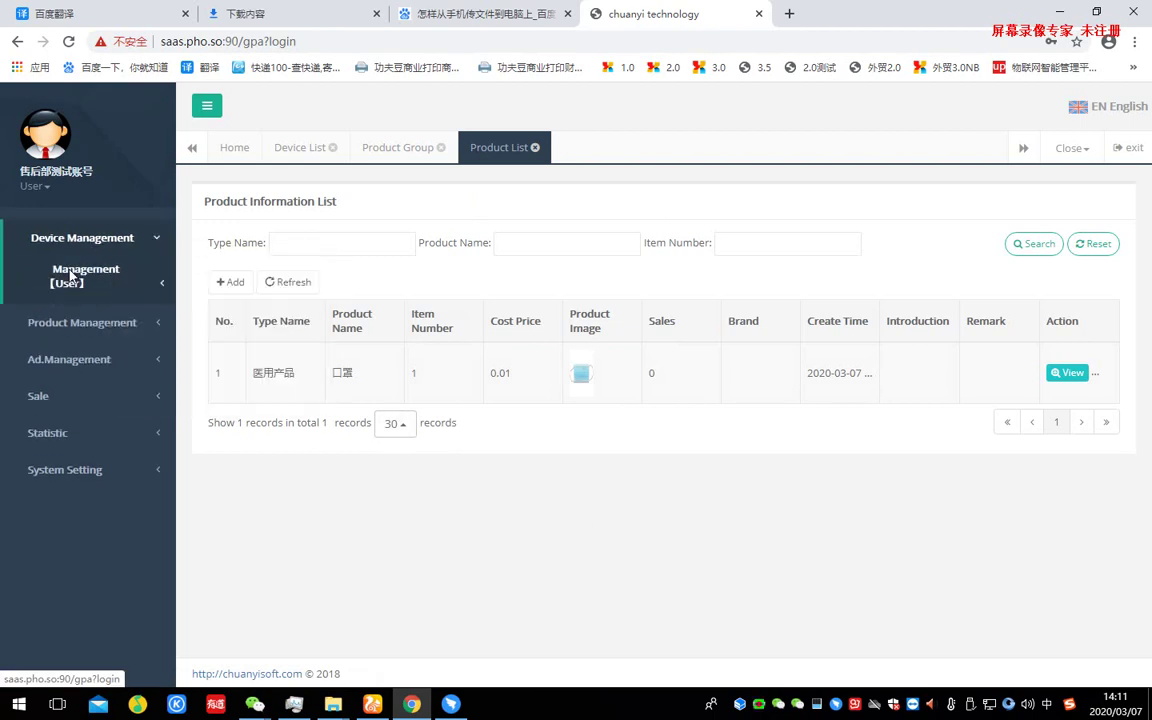
# - Open Device Group under Management [User] and start adding a device group
pyautogui.click(72, 277)
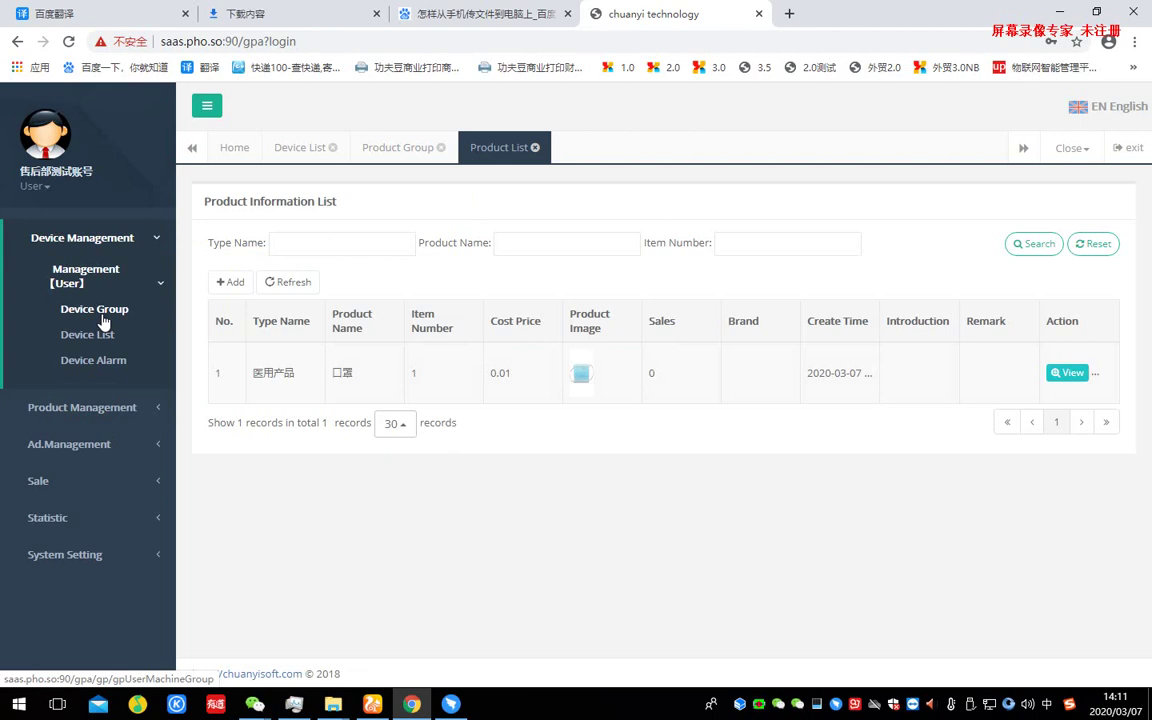
pyautogui.click(96, 311)
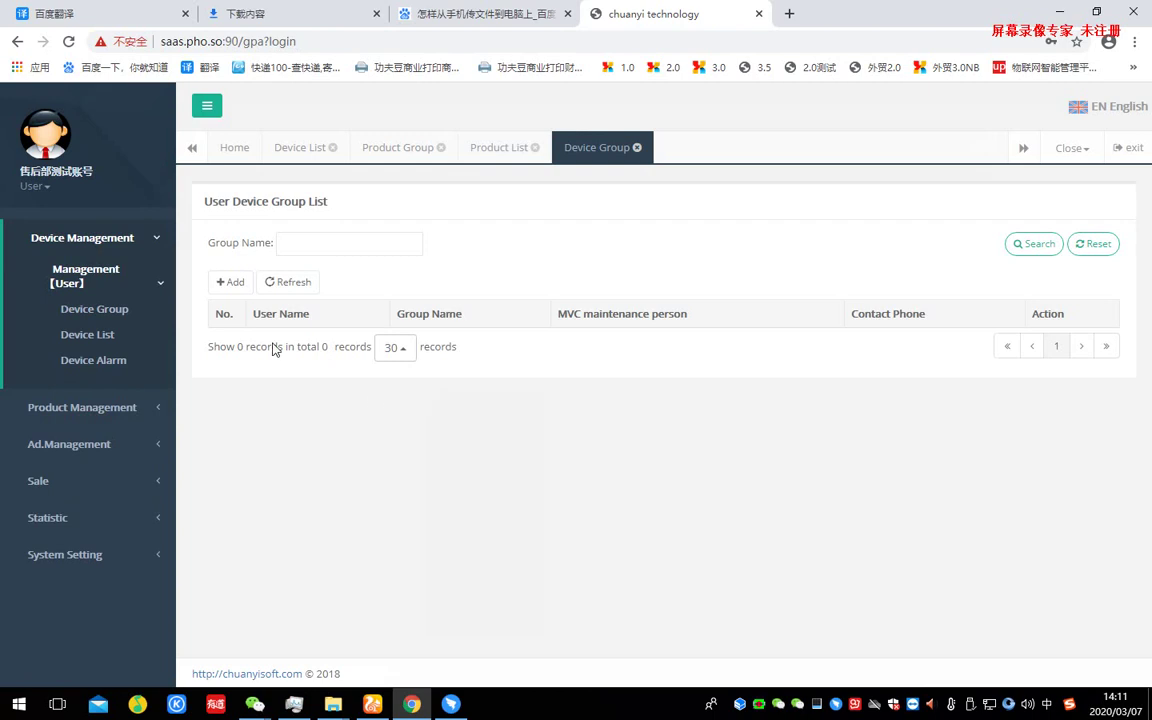
pyautogui.click(228, 281)
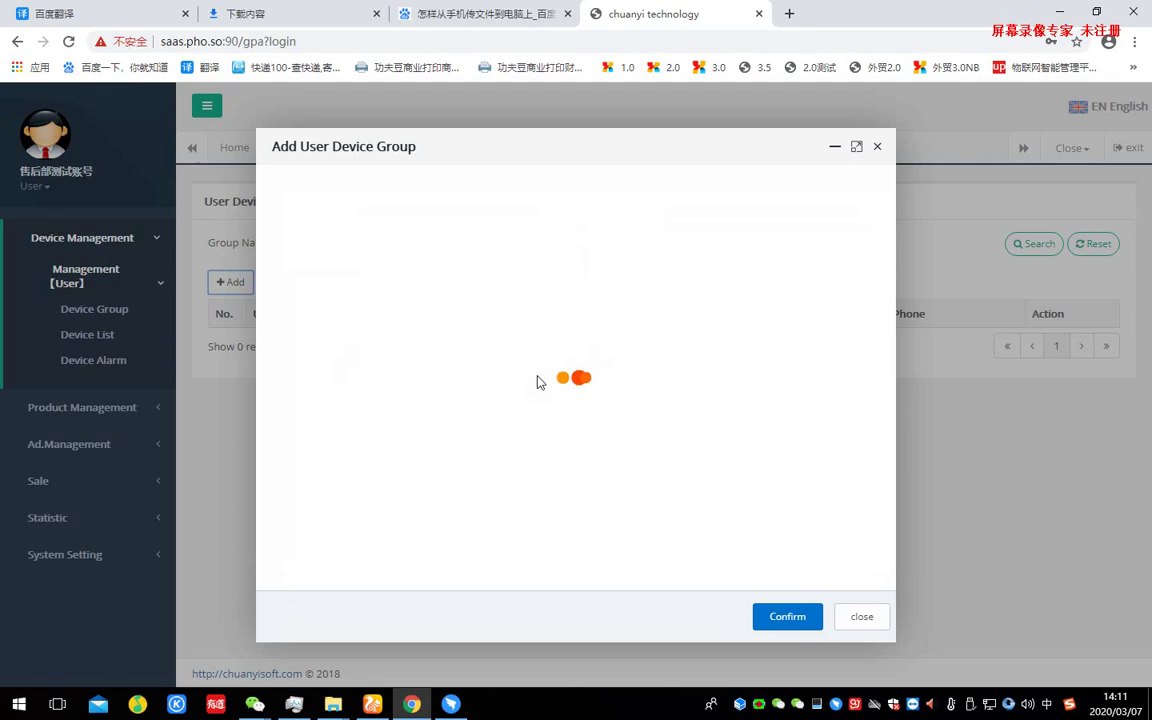
# - Check the empty maintenance person list and focus the group name field
pyautogui.click(544, 203)
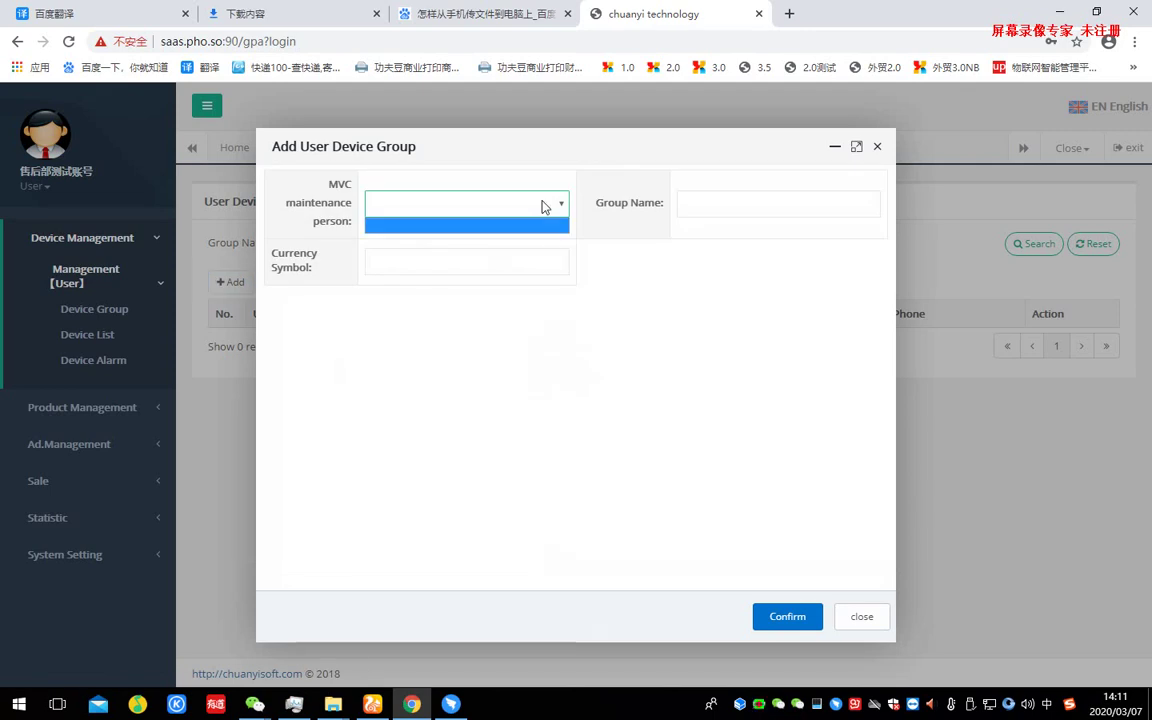
pyautogui.click(544, 206)
pyautogui.moveTo(597, 203); pyautogui.dragTo(661, 210)
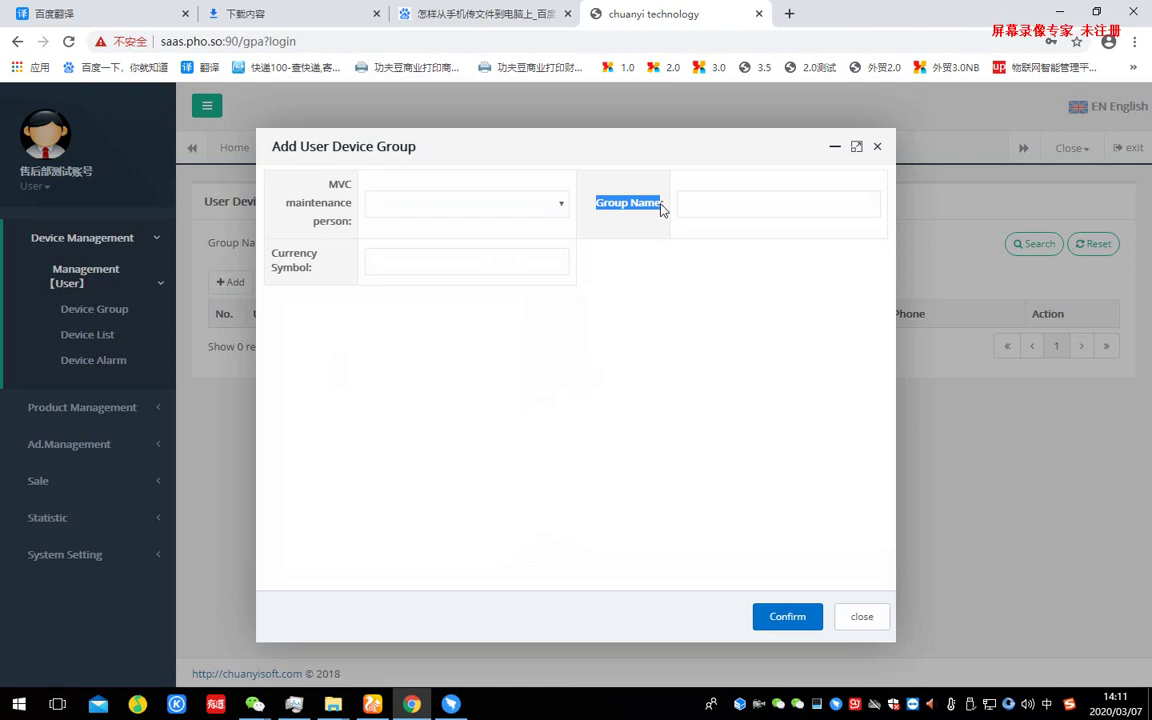
pyautogui.click(715, 203)
pyautogui.click(515, 263)
pyautogui.click(533, 205)
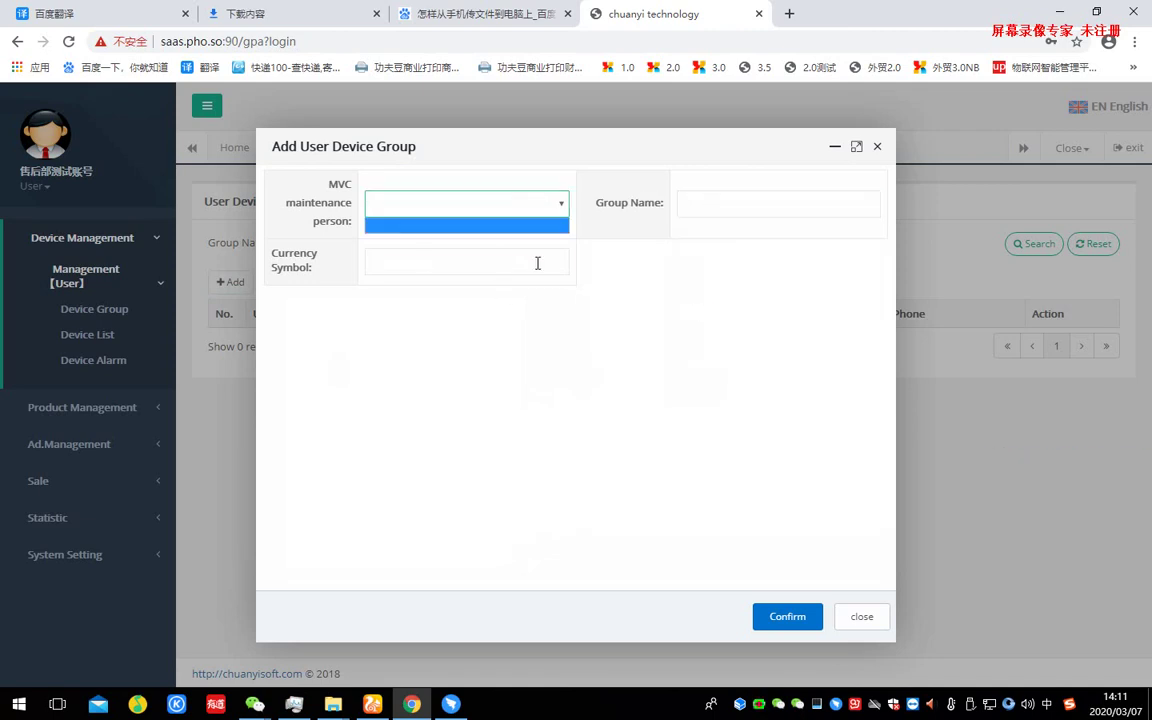
pyautogui.click(537, 263)
pyautogui.click(746, 208)
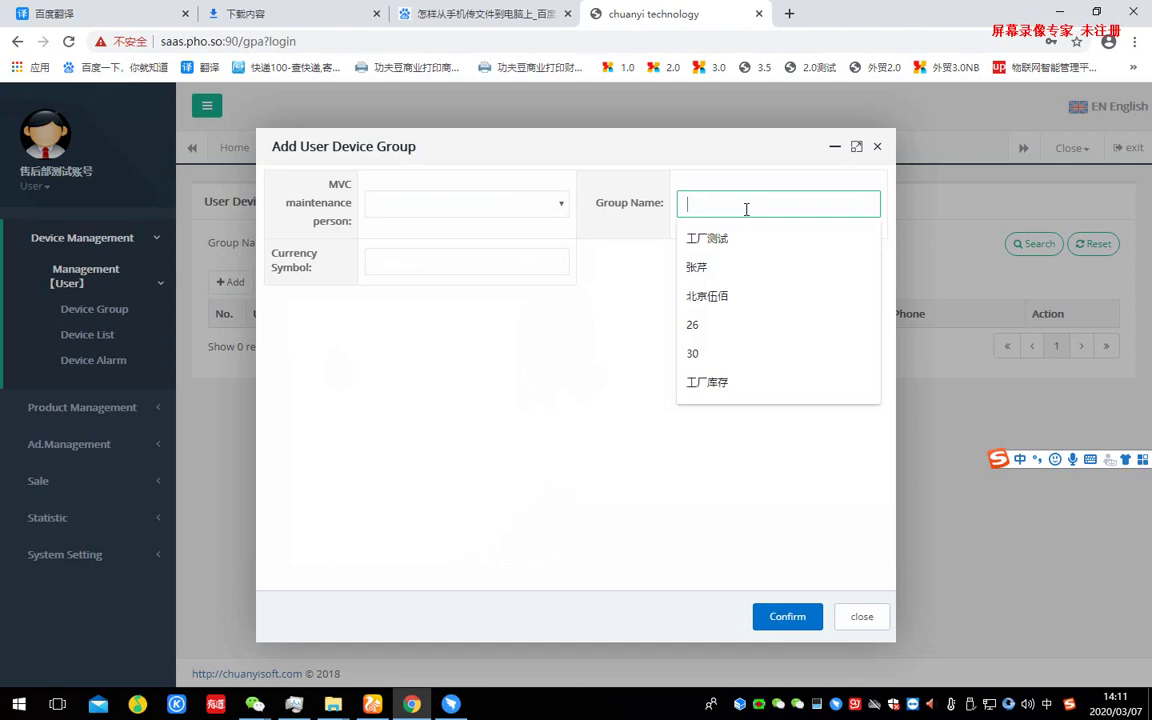
# - Enter 谷歌中学医疗机 as the group name and try to confirm
pyautogui.write('渎职')
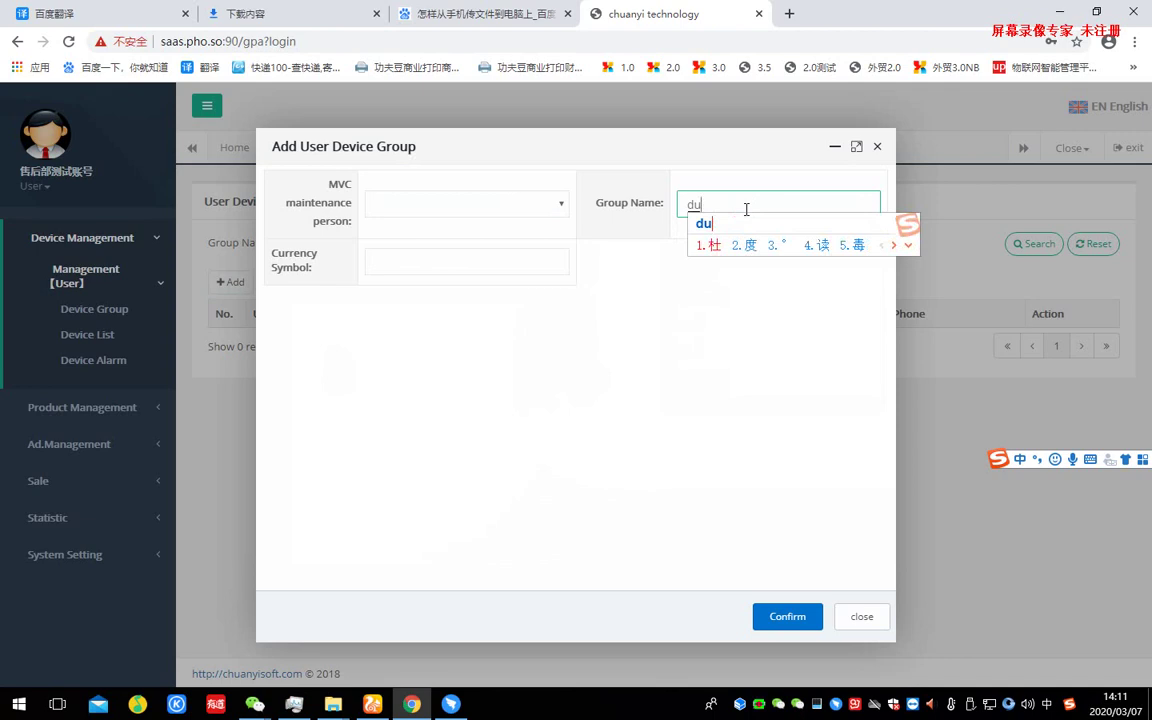
pyautogui.press('BackSpace')
pyautogui.press('BackSpace')
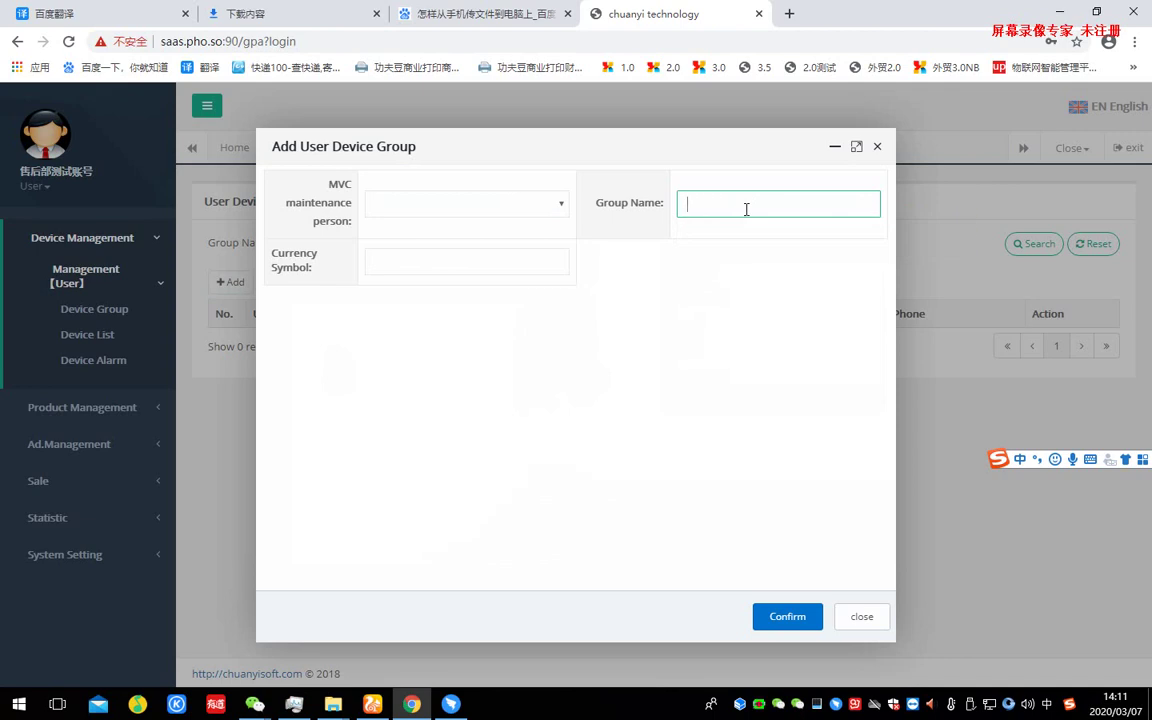
pyautogui.write('gu')
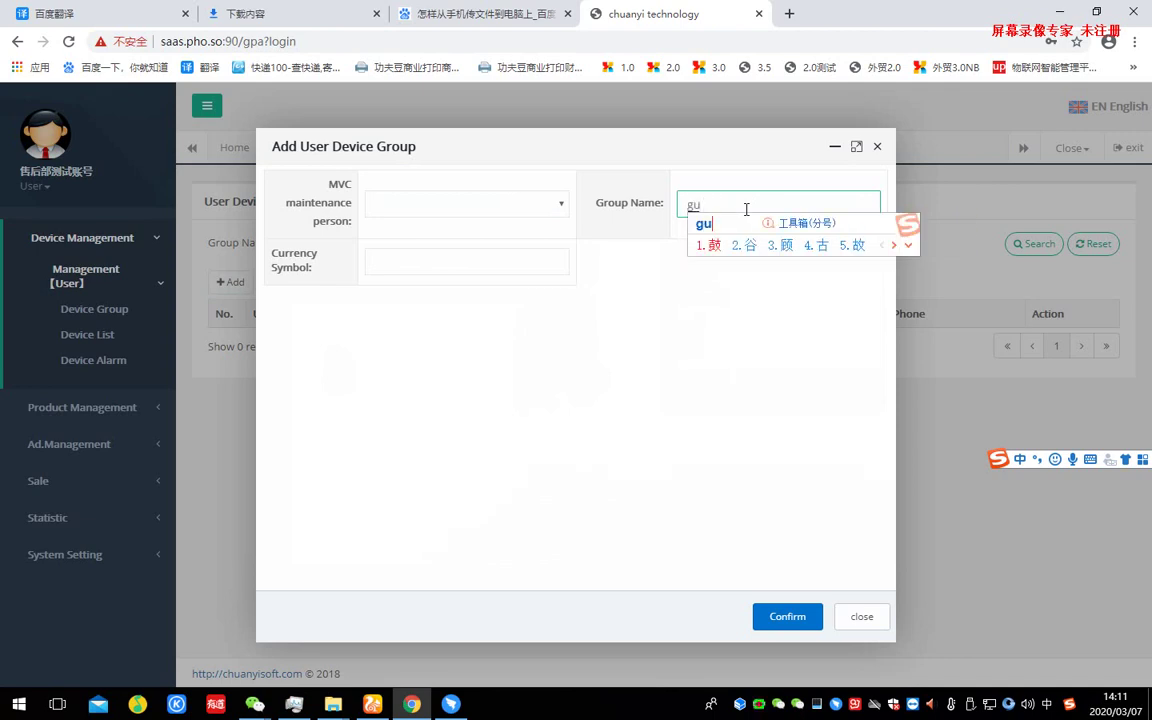
pyautogui.press('BackSpace')
pyautogui.press('BackSpace')
pyautogui.write('guge')
pyautogui.press('space')
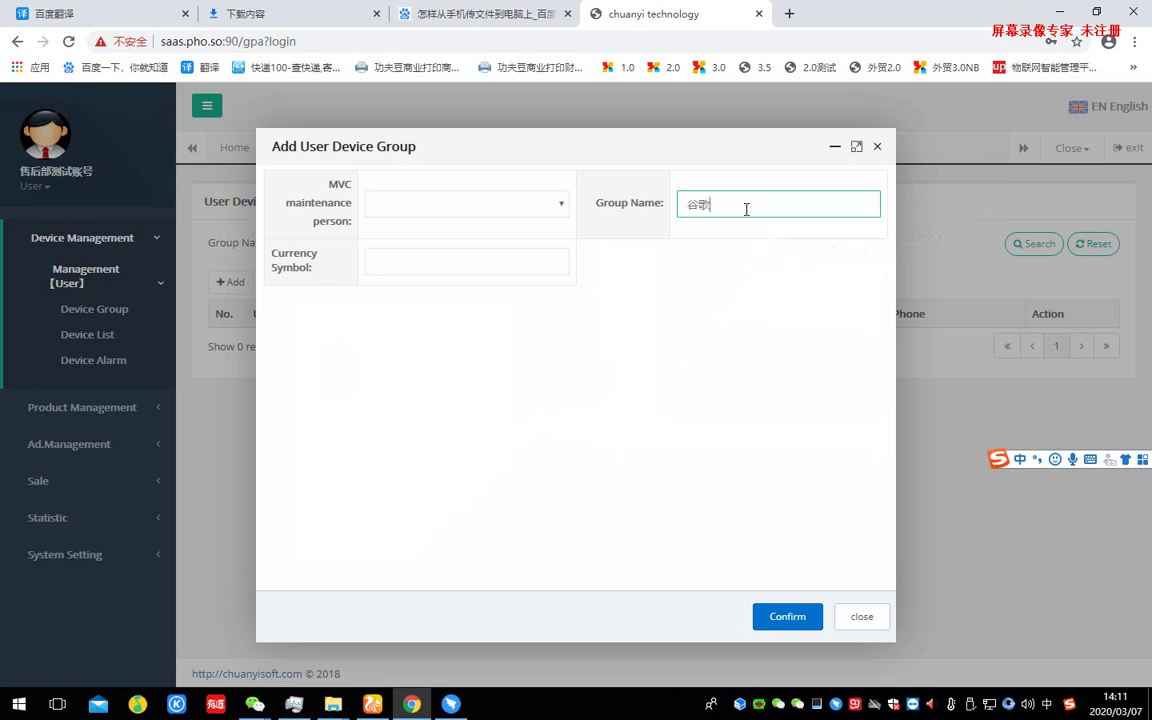
pyautogui.write('zhn')
pyautogui.press('BackSpace')
pyautogui.press('BackSpace')
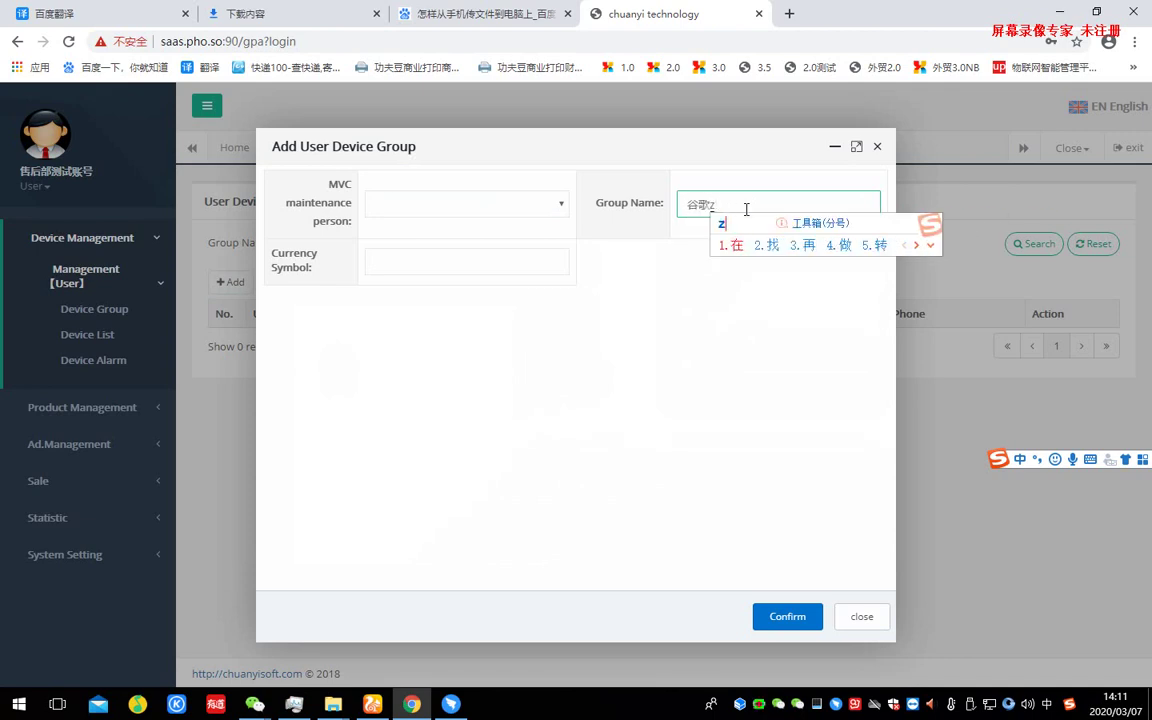
pyautogui.write('hongm')
pyautogui.press('BackSpace')
pyautogui.write('x')
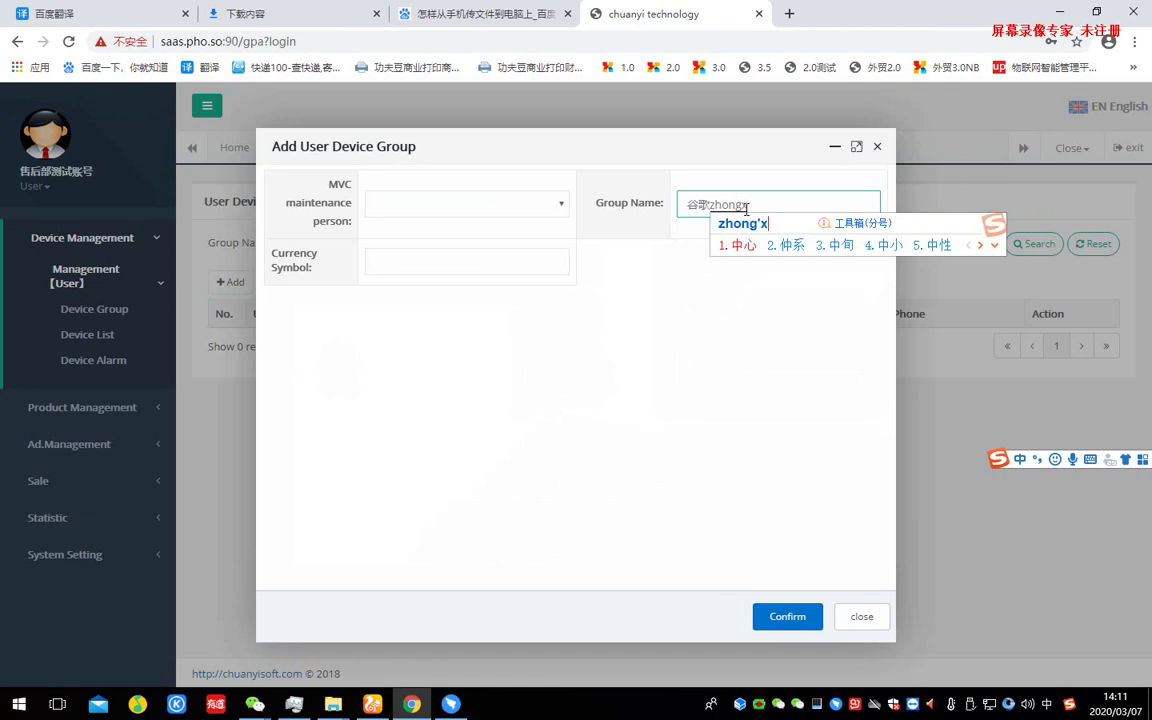
pyautogui.press('BackSpace')
pyautogui.write('xue')
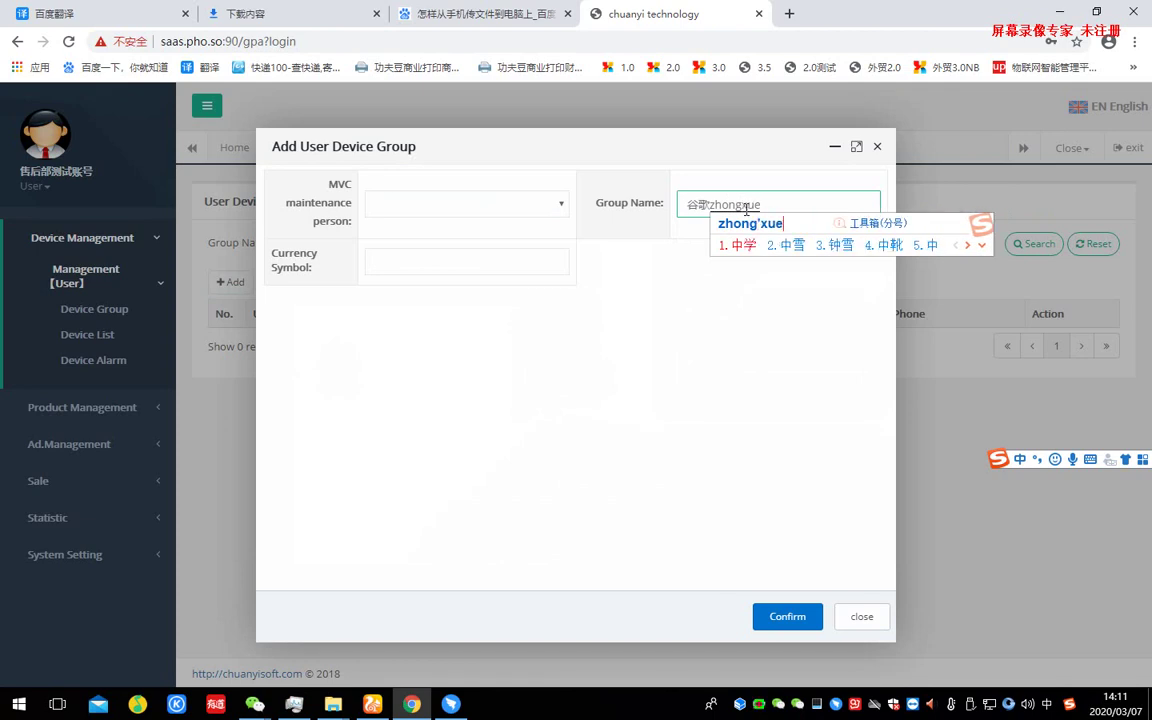
pyautogui.press('space')
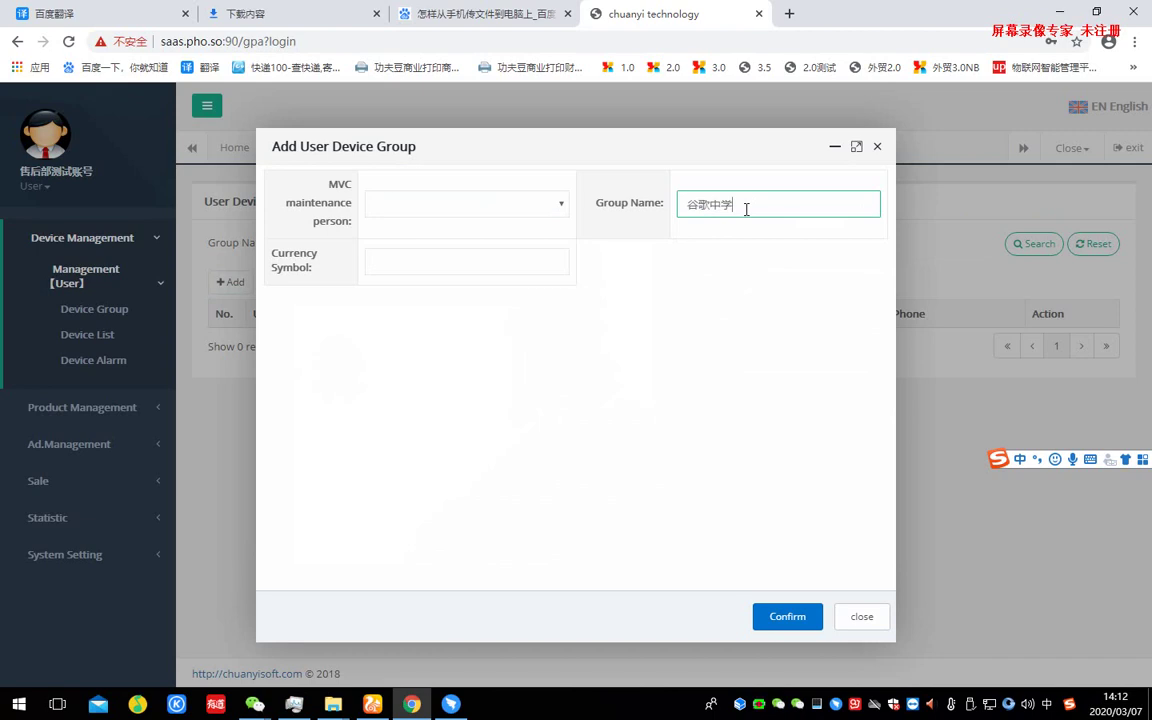
pyautogui.write('yik')
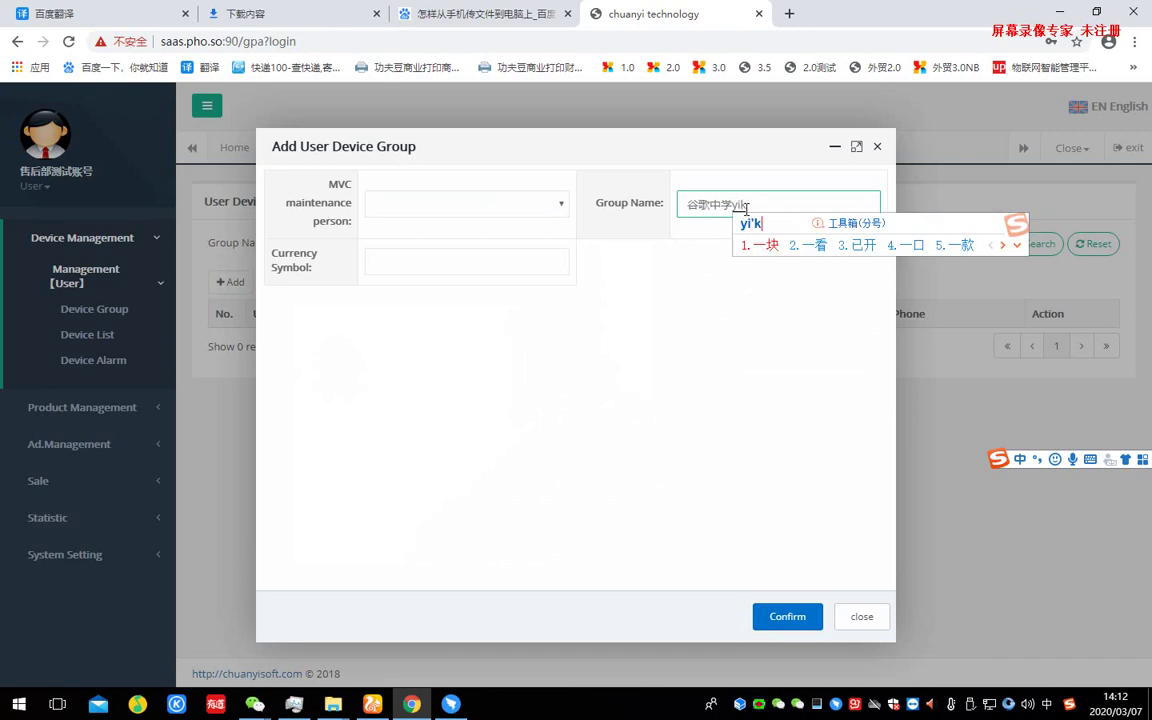
pyautogui.press('BackSpace')
pyautogui.write('liaoji')
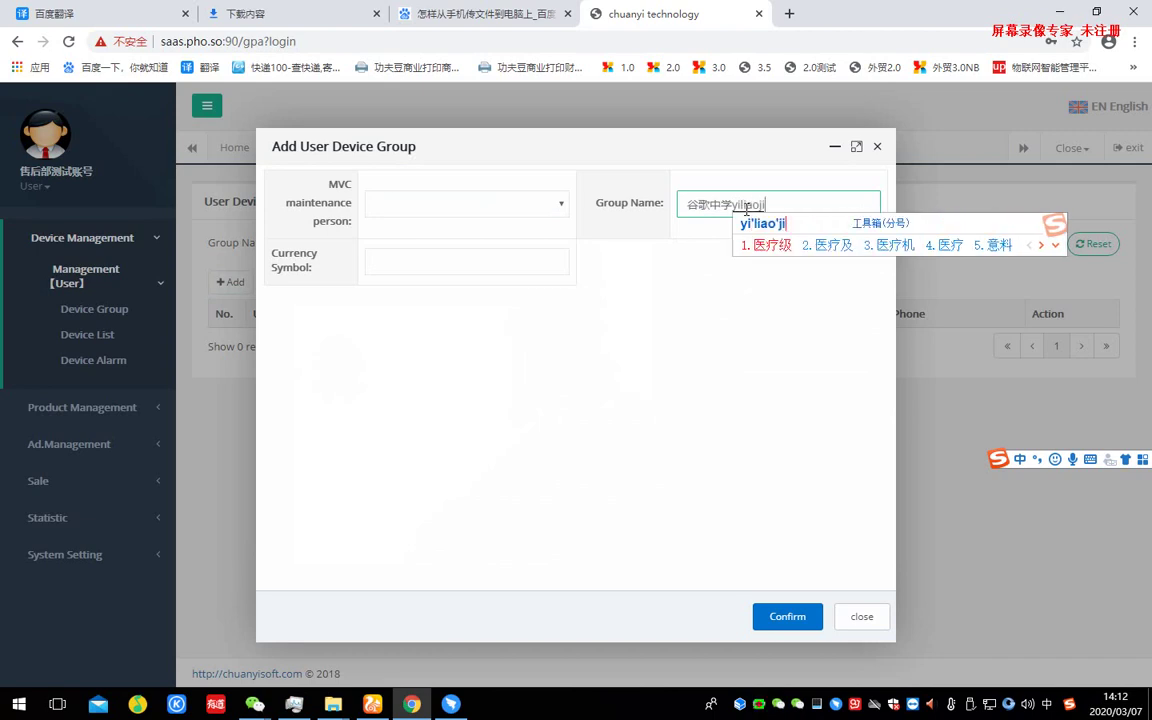
pyautogui.write('3')
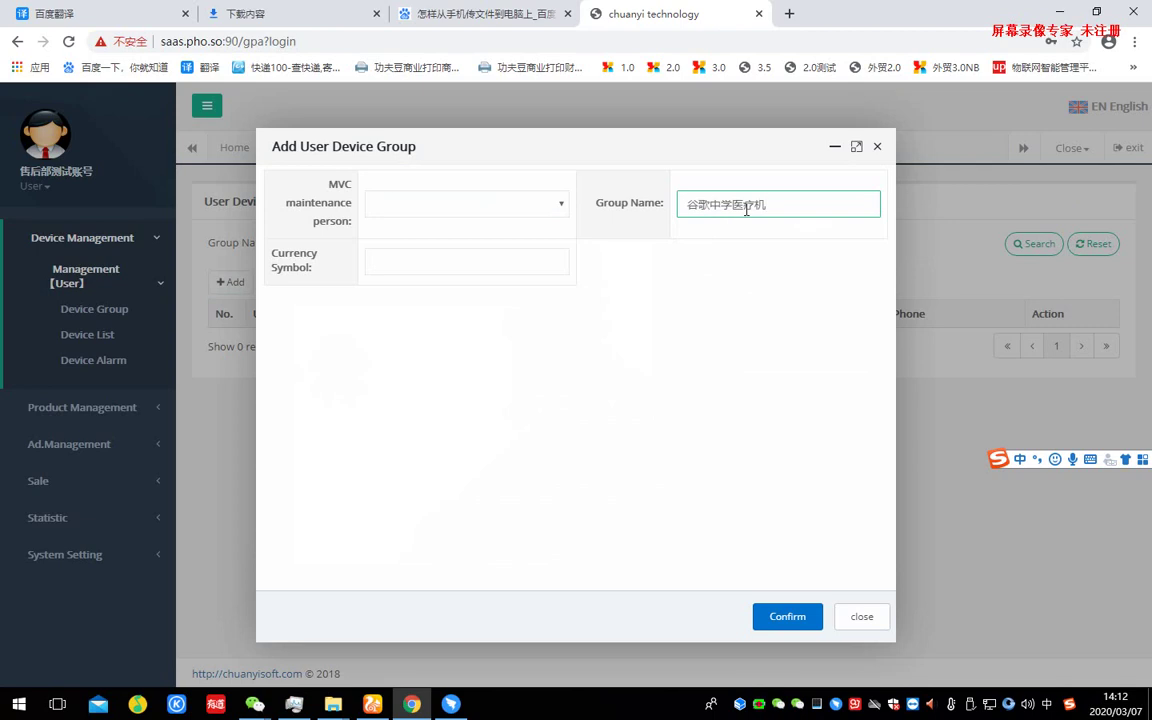
pyautogui.click(797, 620)
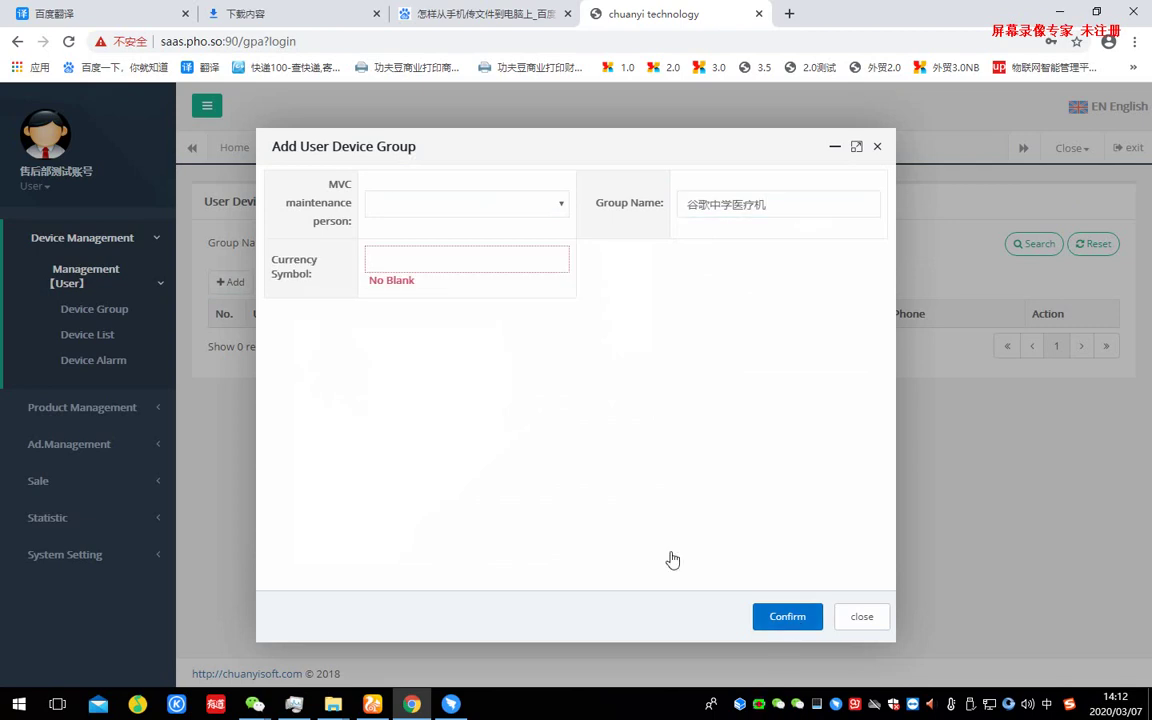
# - Set the currency symbol to rnb and save the 谷歌中学医疗机 group
pyautogui.click(441, 266)
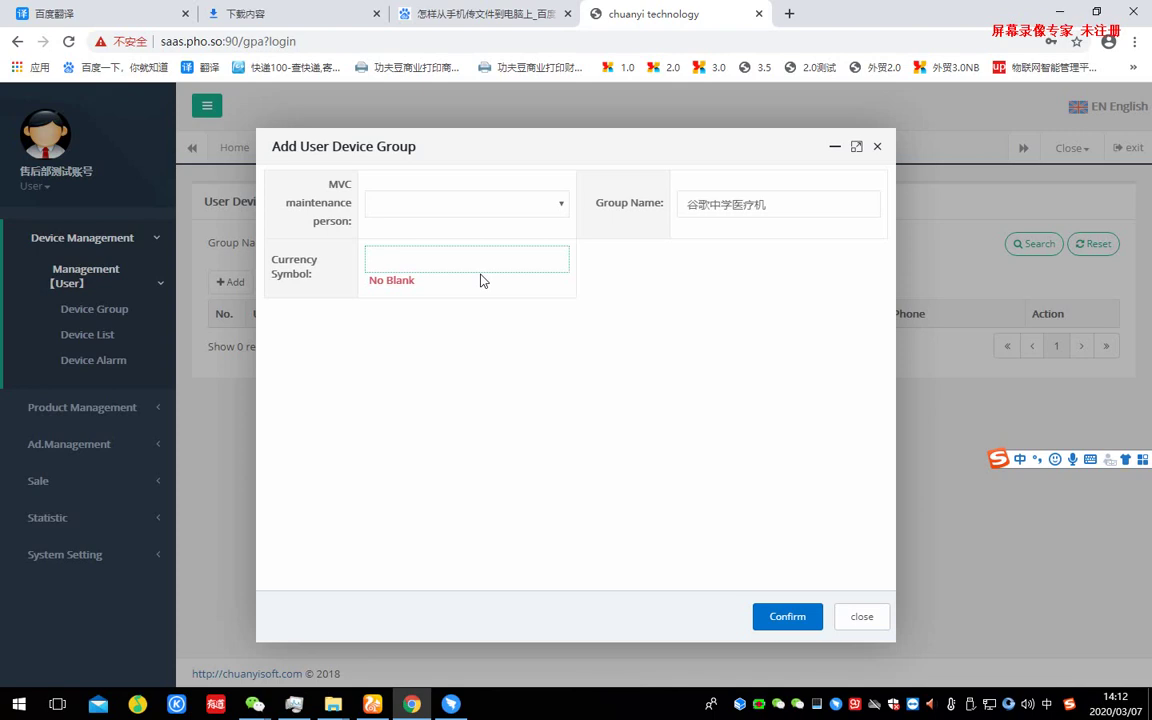
pyautogui.write('rnb')
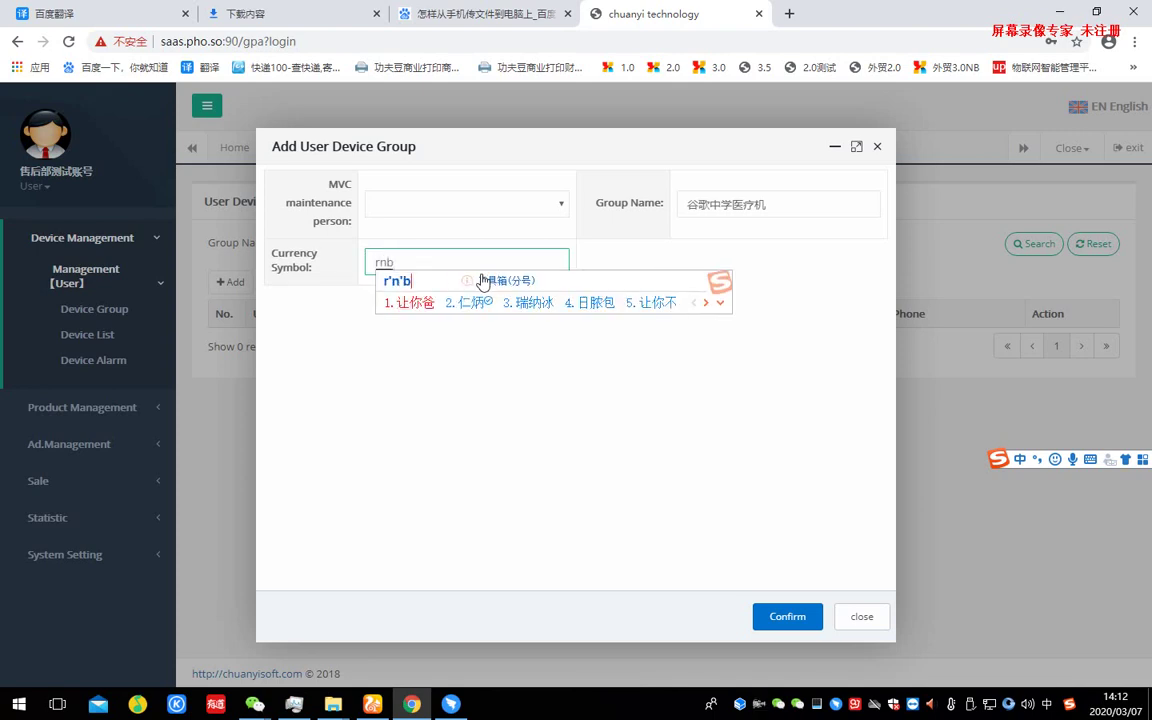
pyautogui.press('Return')
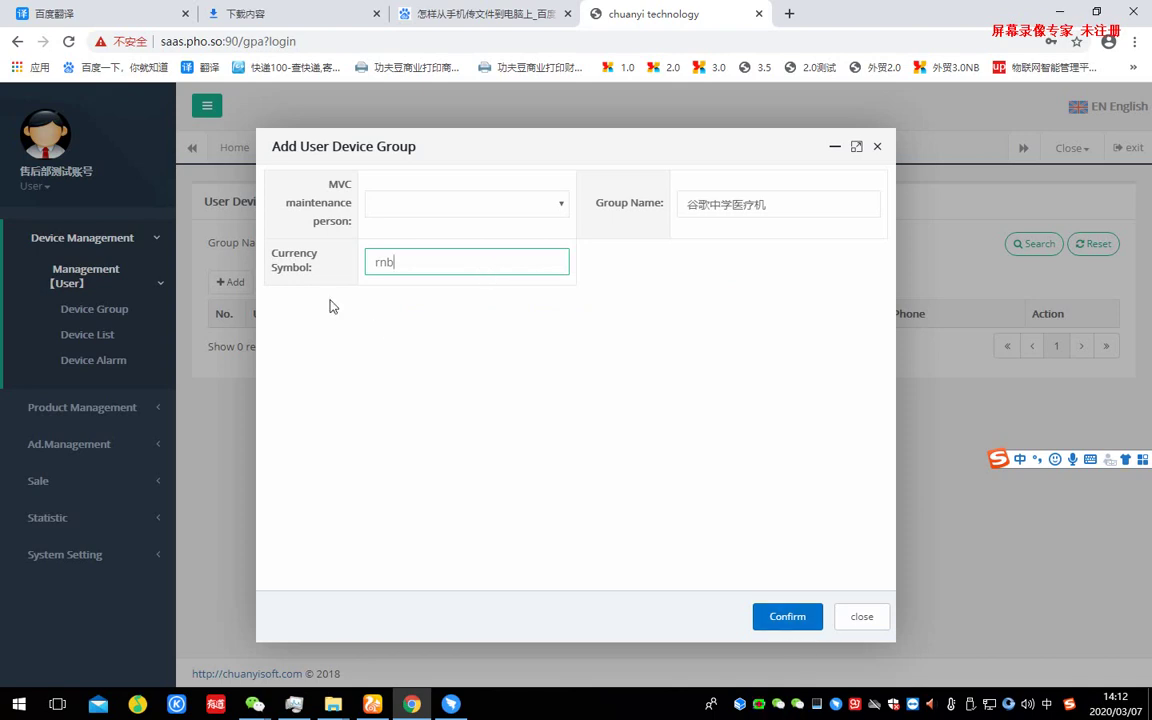
pyautogui.click(783, 628)
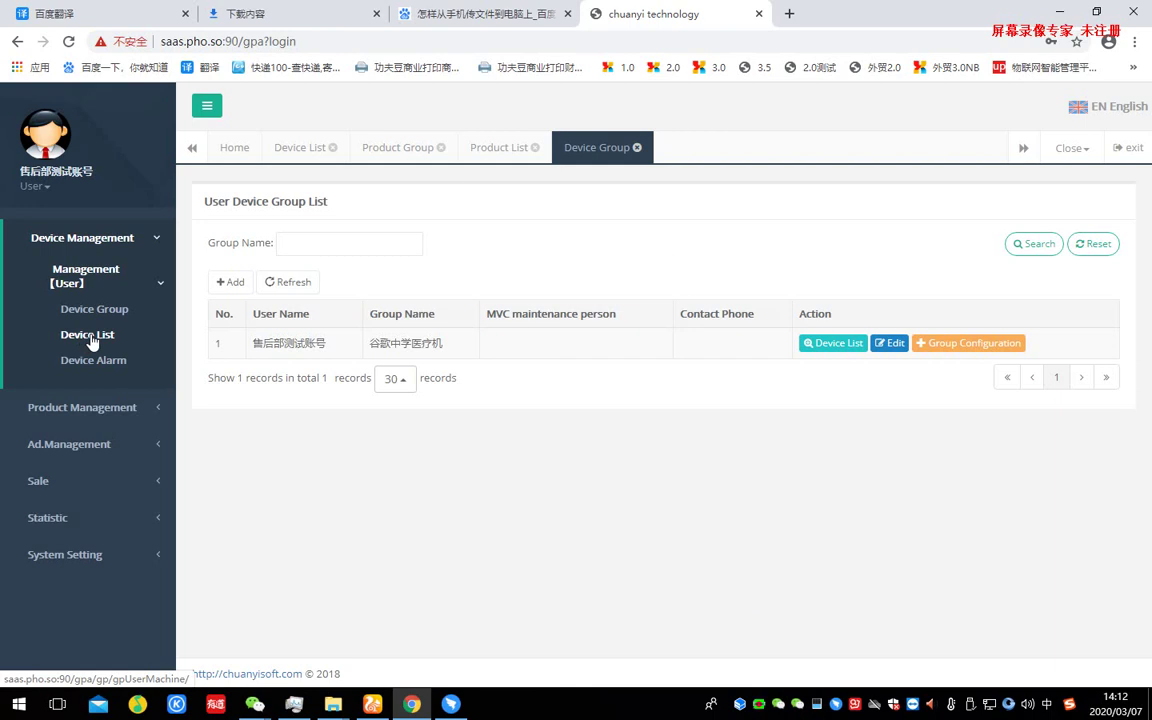
pyautogui.moveTo(92, 343)
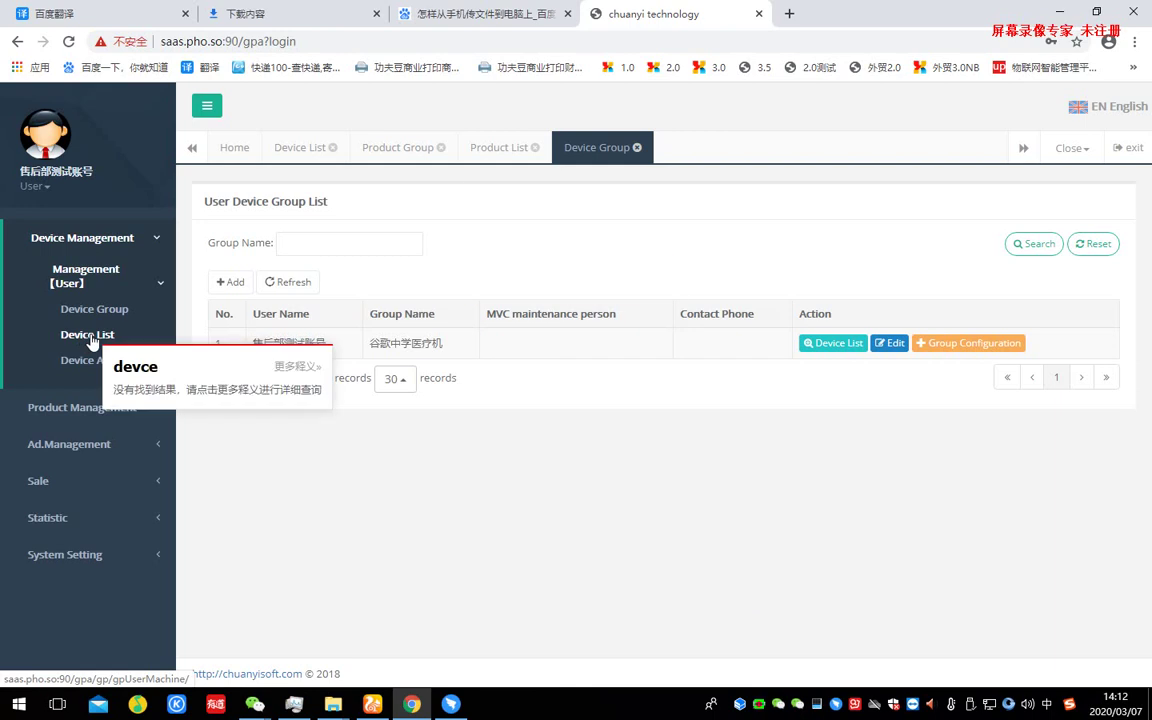
pyautogui.click(92, 336)
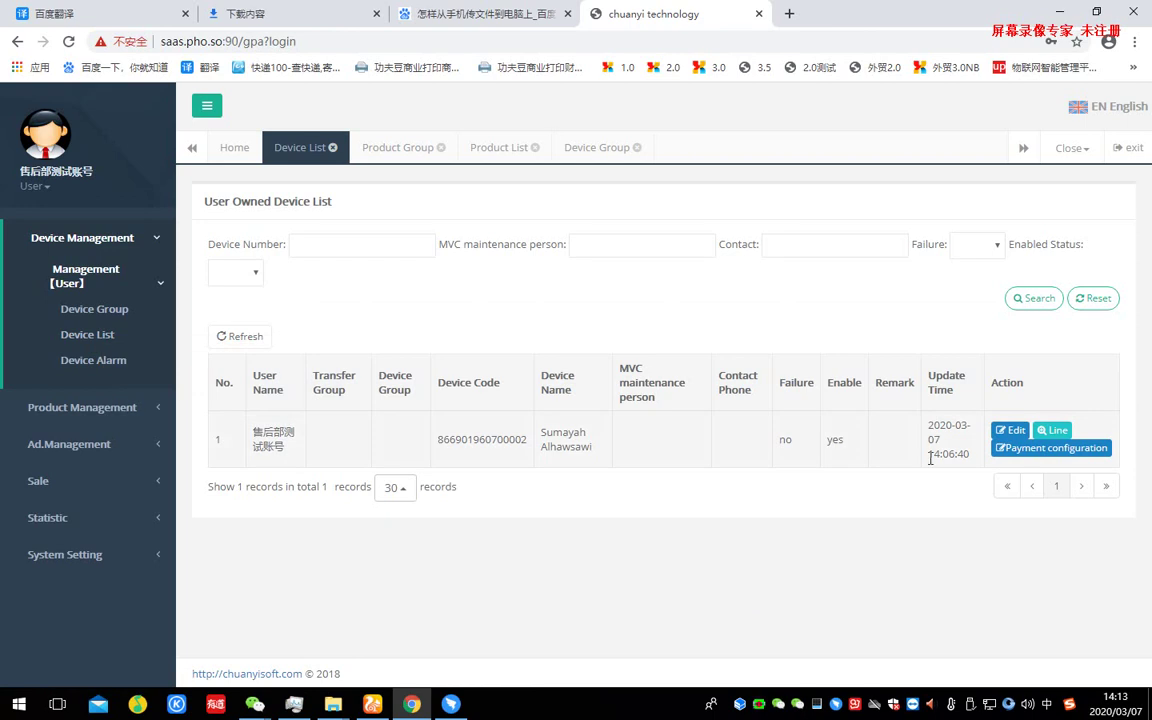
pyautogui.click(1012, 430)
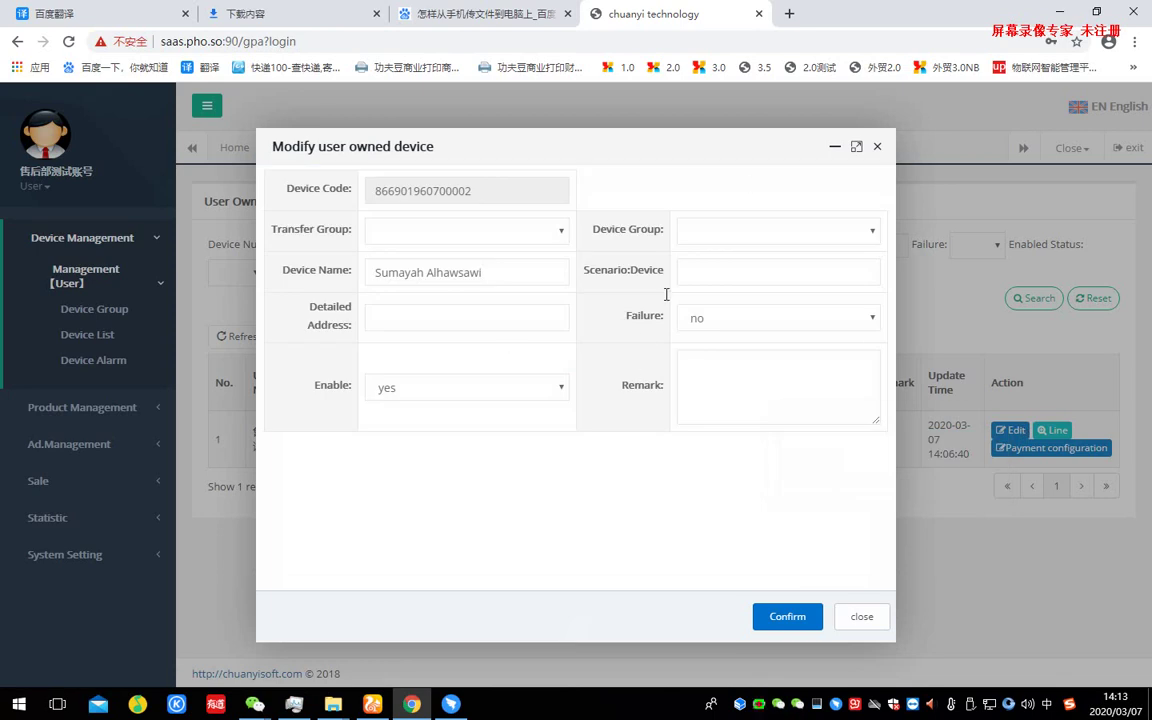
pyautogui.click(777, 239)
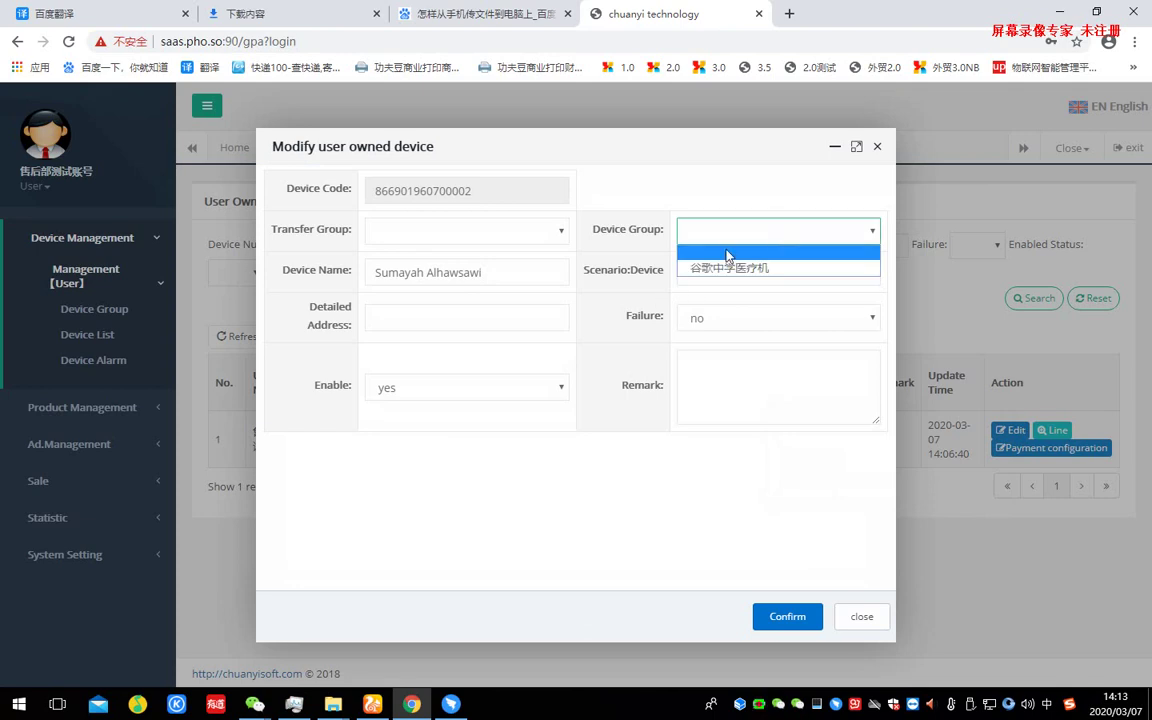
pyautogui.click(746, 268)
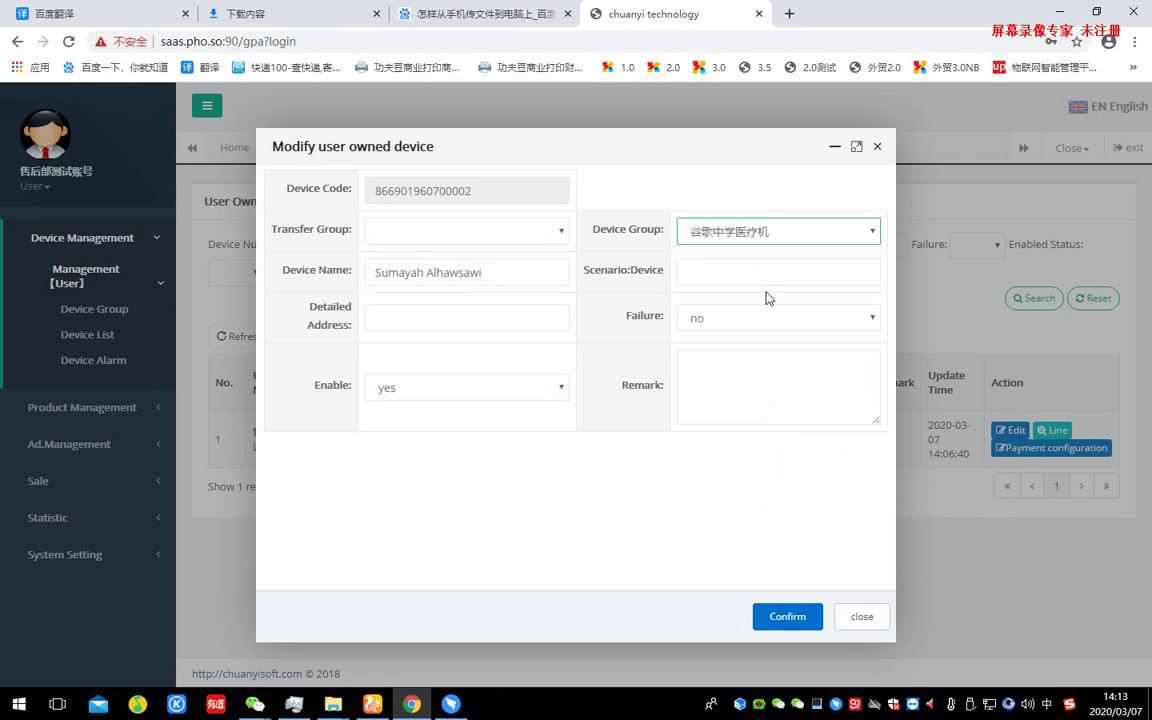
pyautogui.click(787, 620)
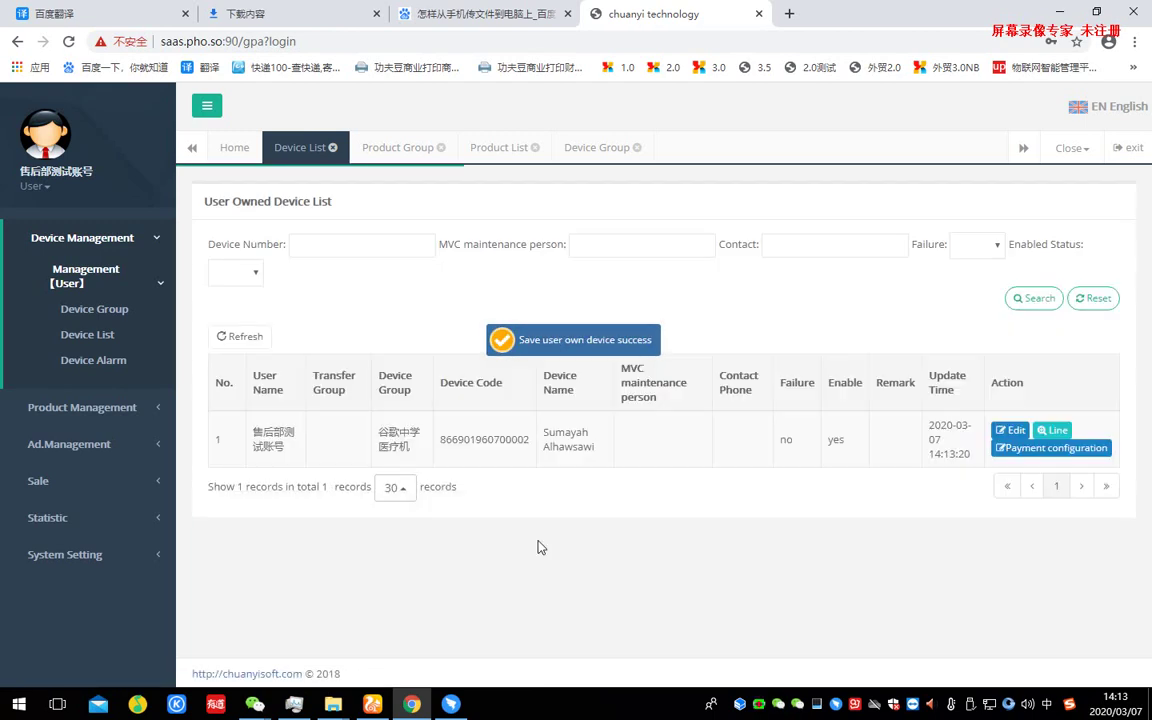
# - Check the device's new group, review its payment configuration unchanged, and open its cargo lanes
pyautogui.moveTo(384, 377); pyautogui.dragTo(418, 451)
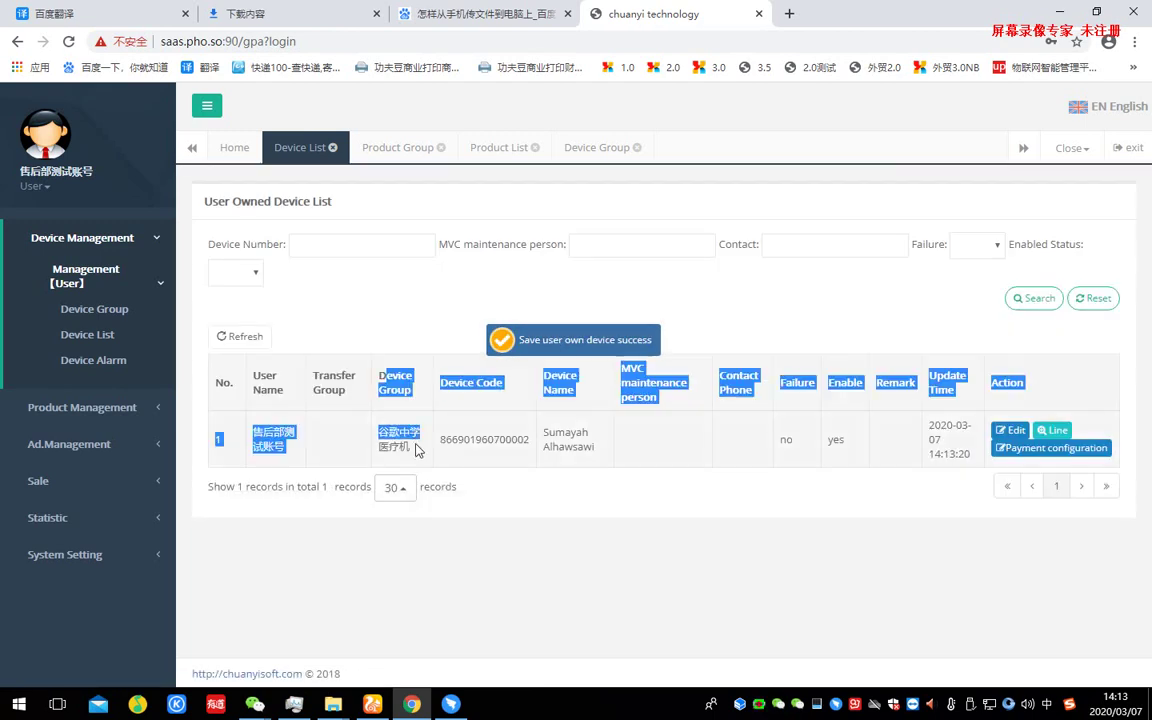
pyautogui.click(418, 451)
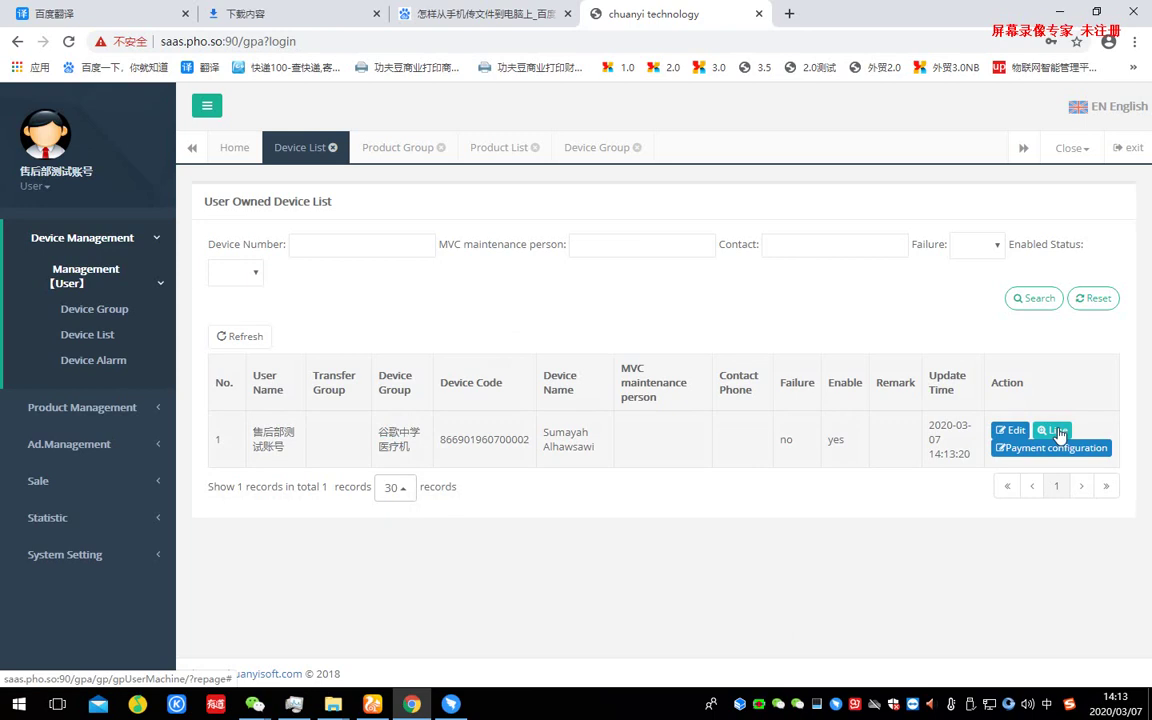
pyautogui.moveTo(1059, 434)
pyautogui.click(1050, 448)
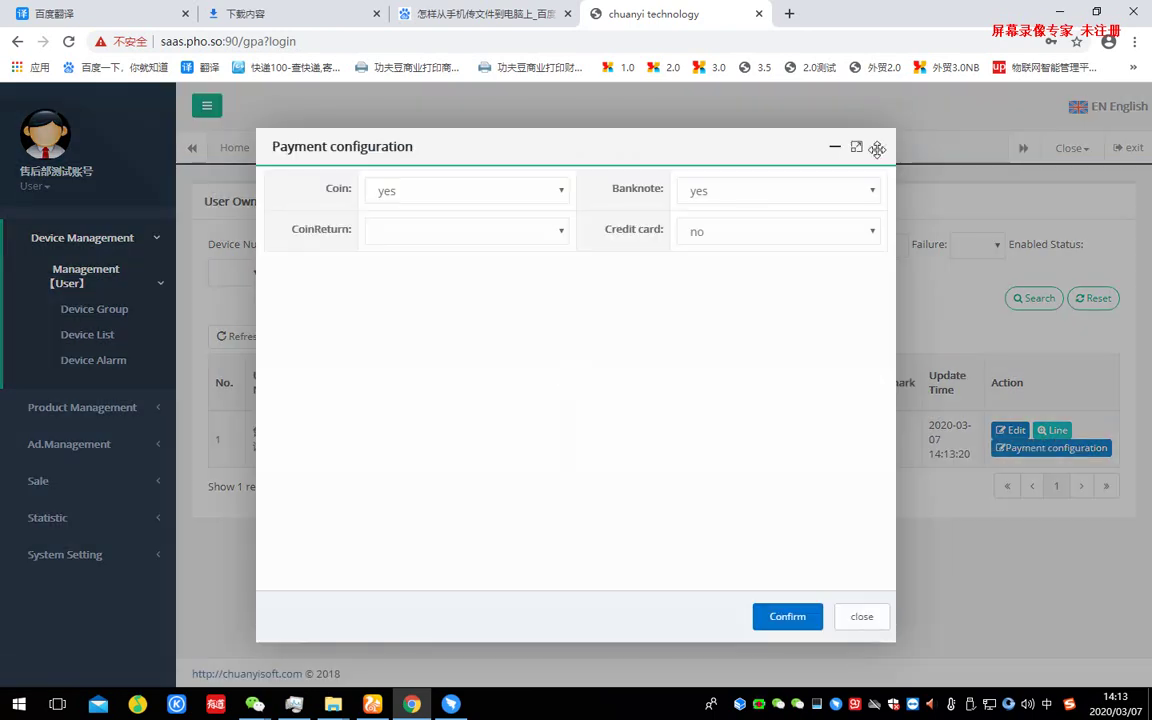
pyautogui.click(877, 146)
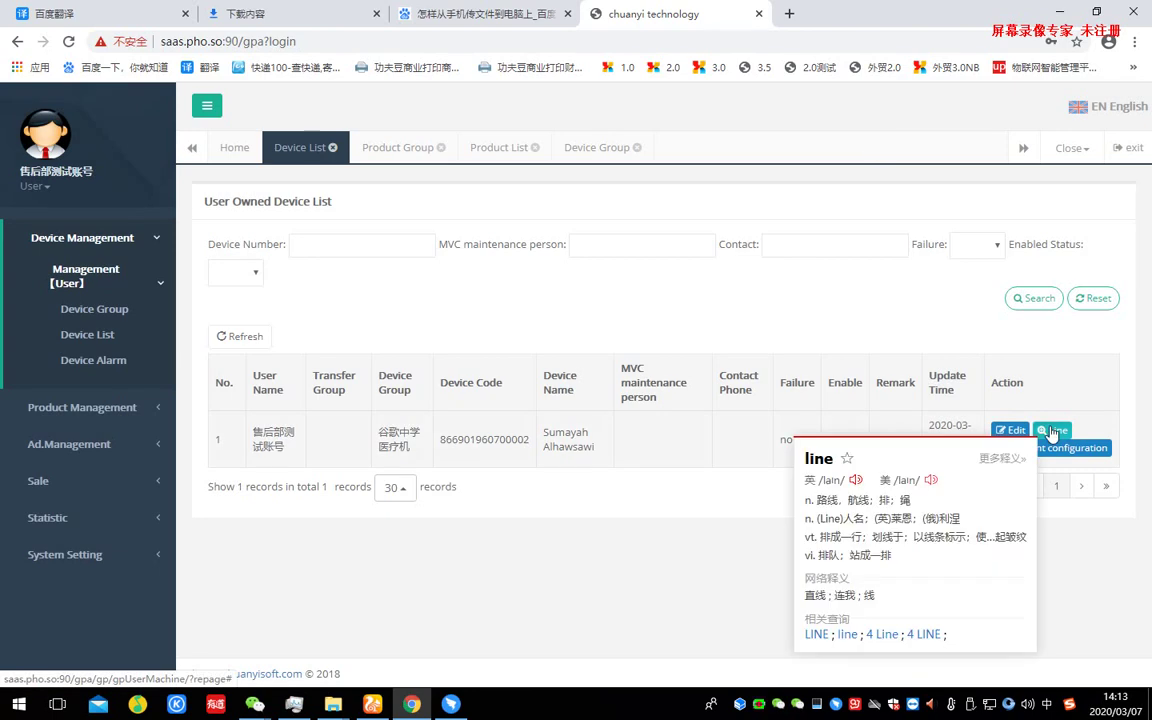
pyautogui.click(1052, 431)
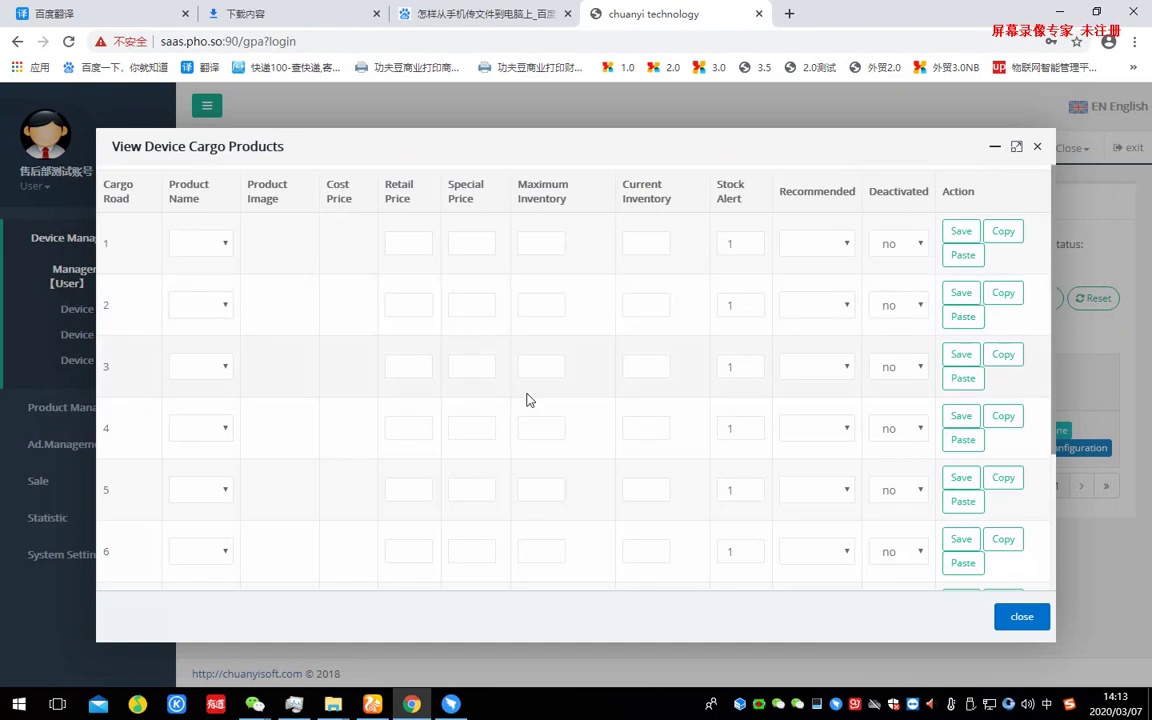
# - Stock cargo road 1 with 口罩 at a retail price of 2
pyautogui.scroll(-2, 530, 400)
pyautogui.scroll(2, 528, 398)
pyautogui.scroll(-2, 528, 398)
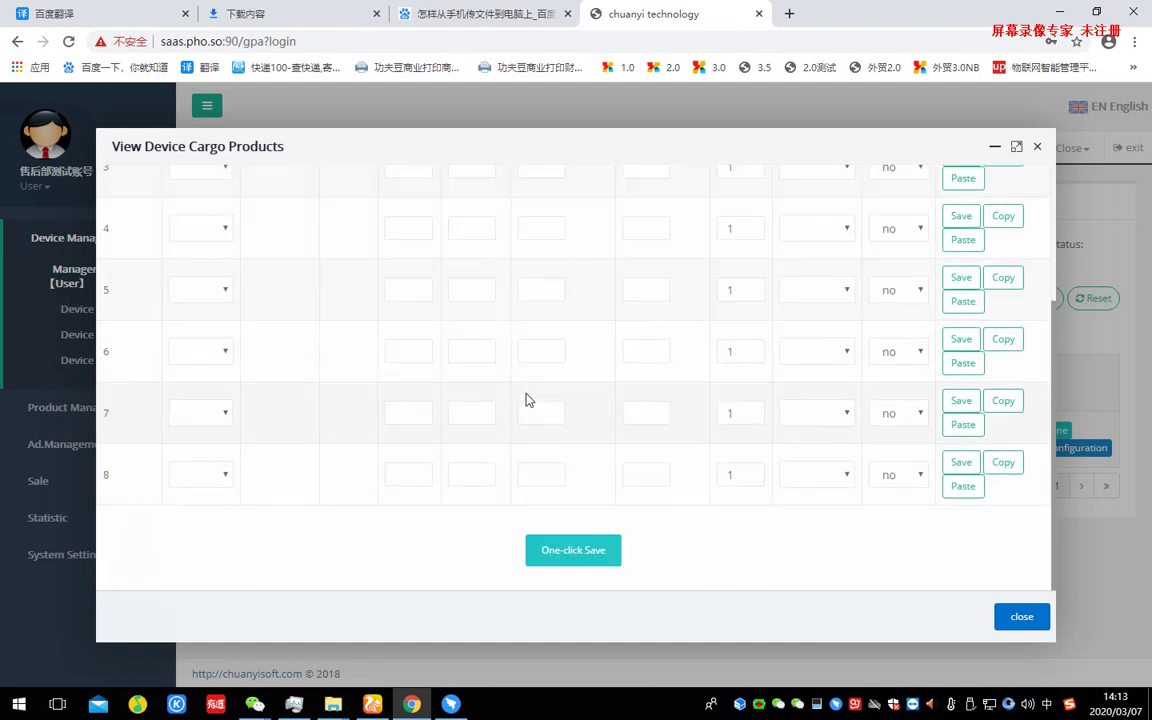
pyautogui.scroll(2, 219, 301)
pyautogui.click(213, 246)
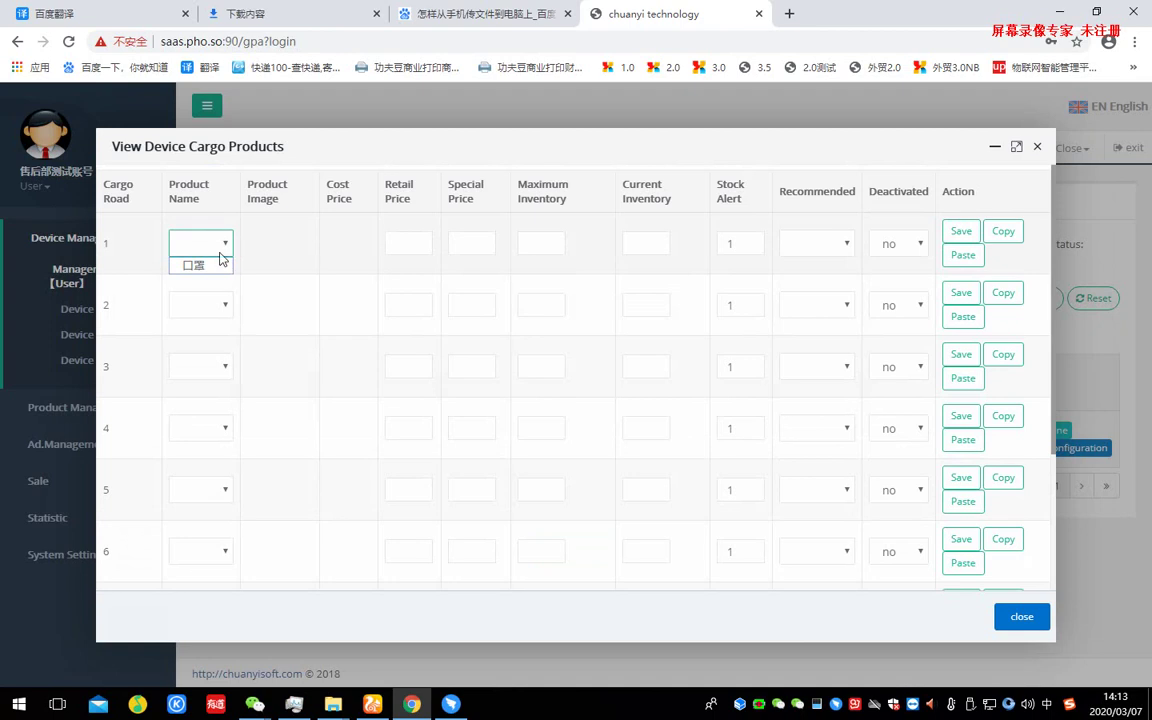
pyautogui.click(217, 266)
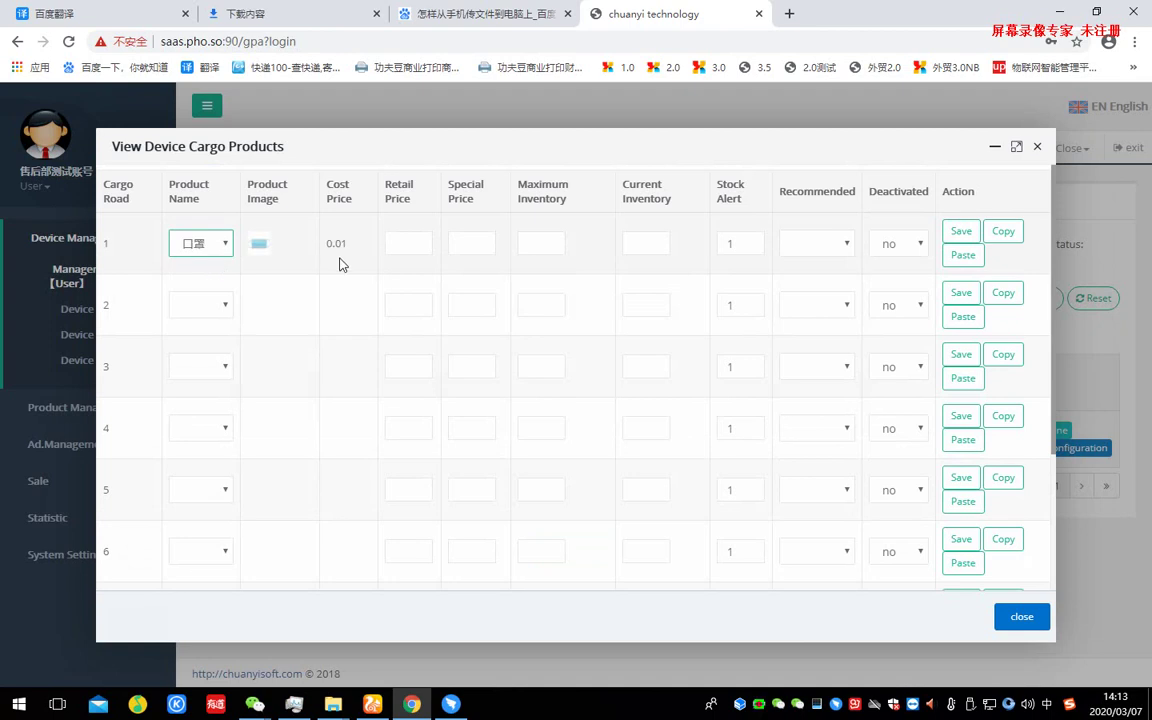
pyautogui.click(410, 243)
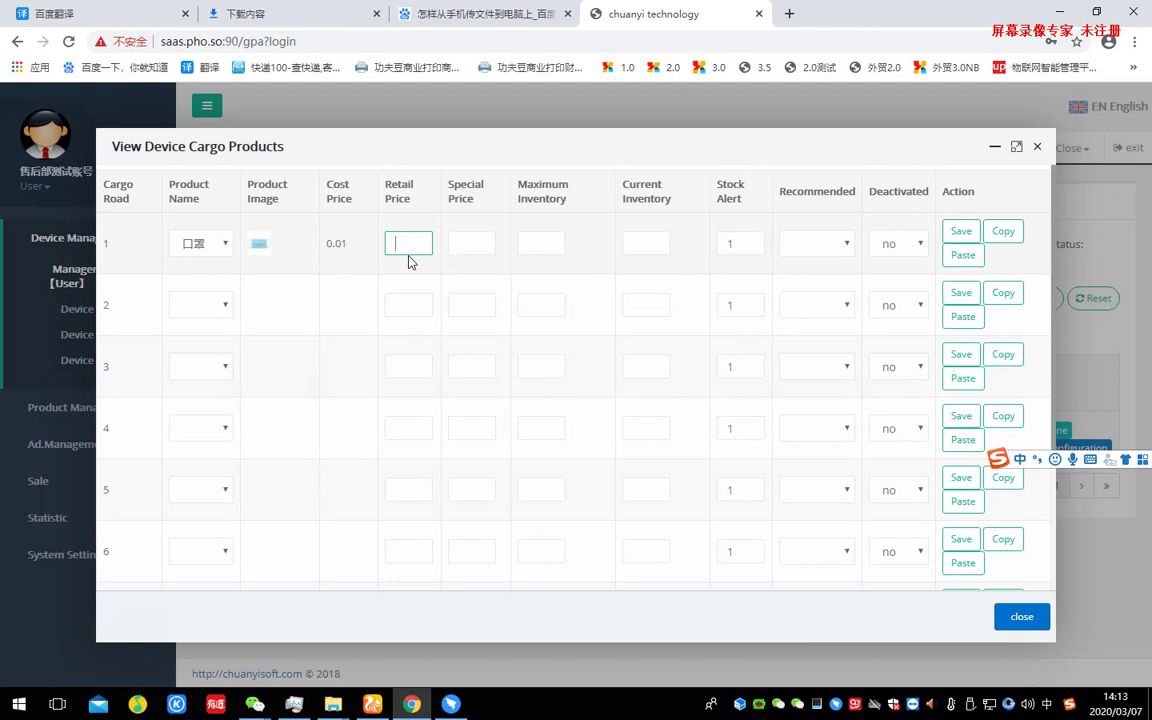
pyautogui.write('2')
# - Mark road 1 as recommended and give it a special price of 1.8
pyautogui.moveTo(452, 181); pyautogui.dragTo(481, 213)
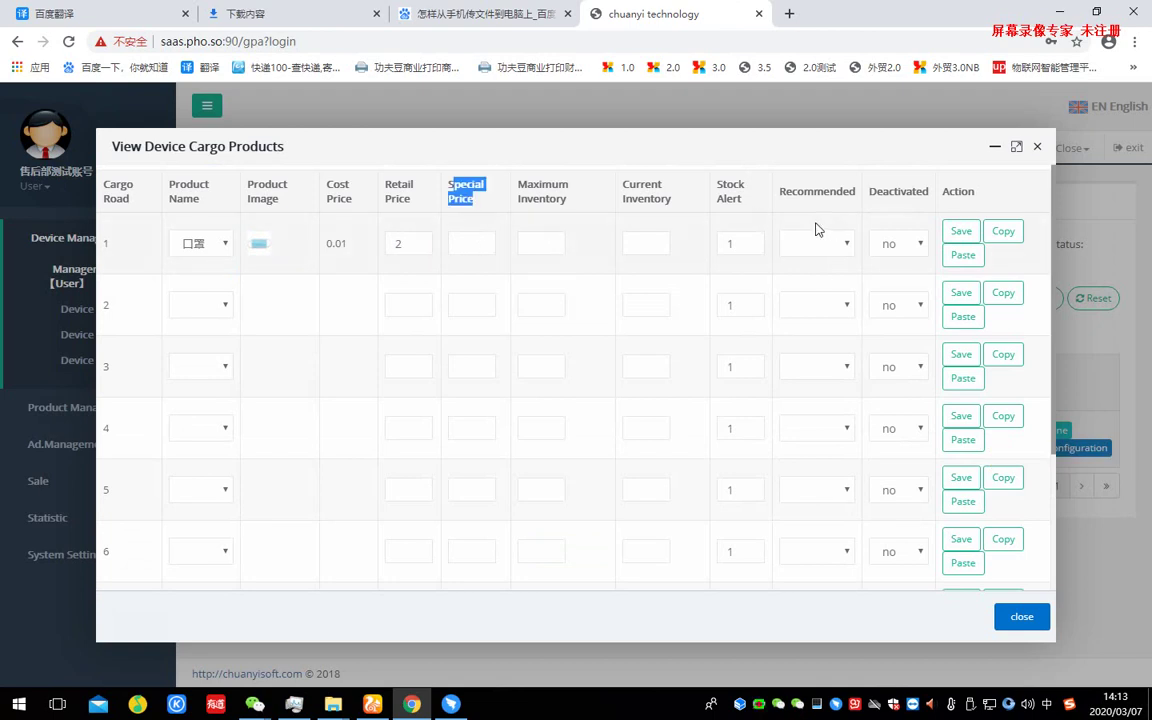
pyautogui.moveTo(785, 191); pyautogui.dragTo(825, 211)
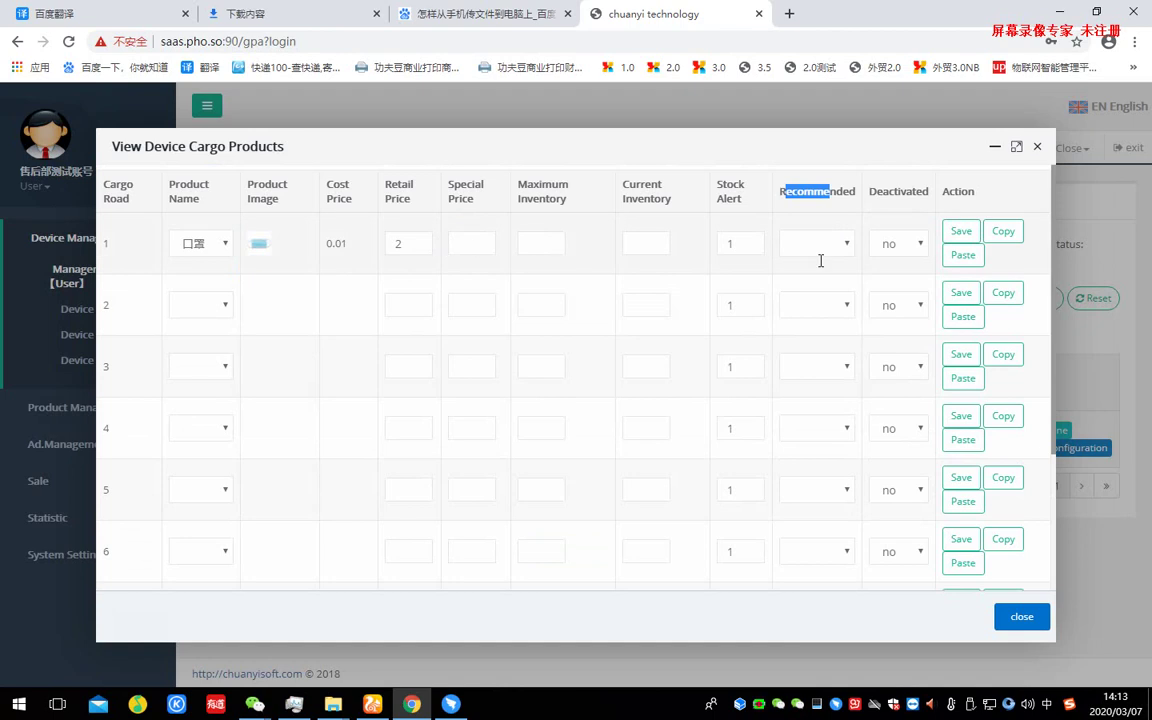
pyautogui.click(805, 243)
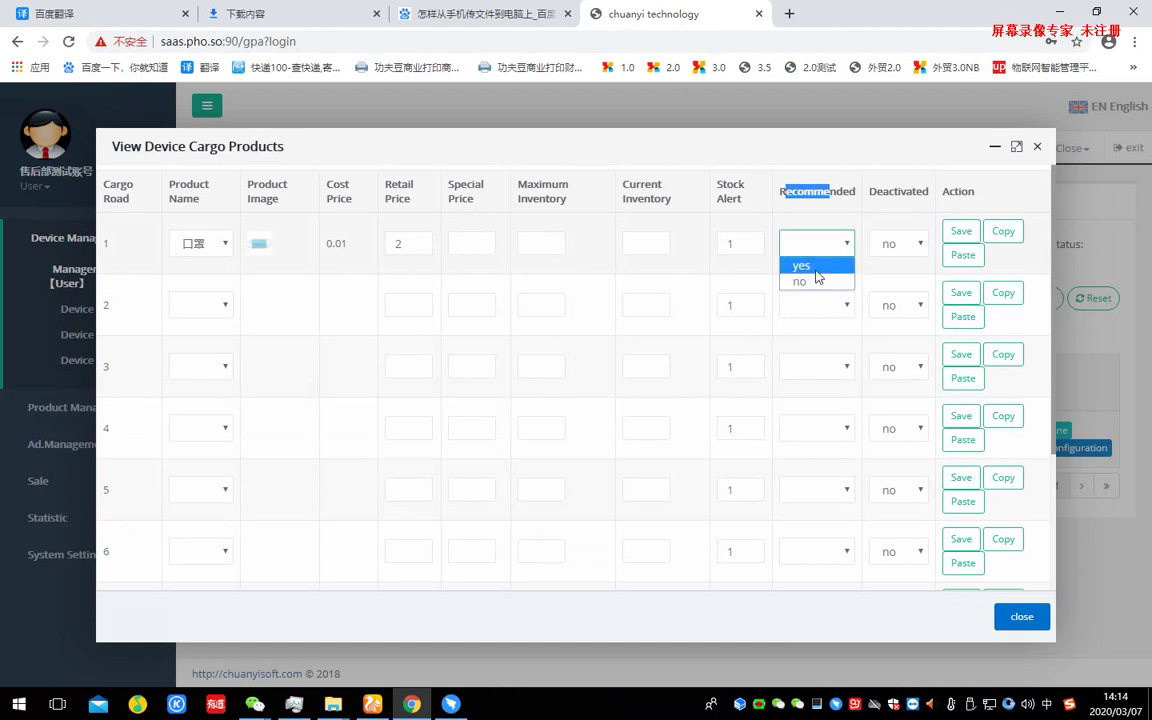
pyautogui.click(478, 245)
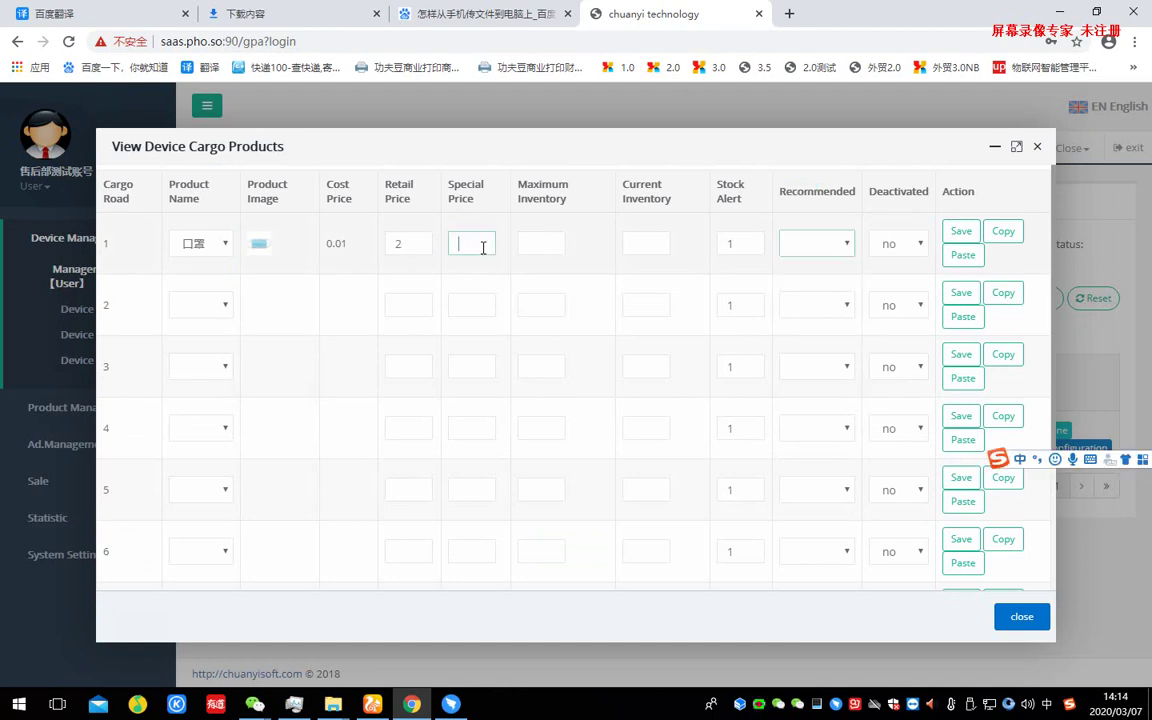
pyautogui.click(395, 245)
pyautogui.click(838, 245)
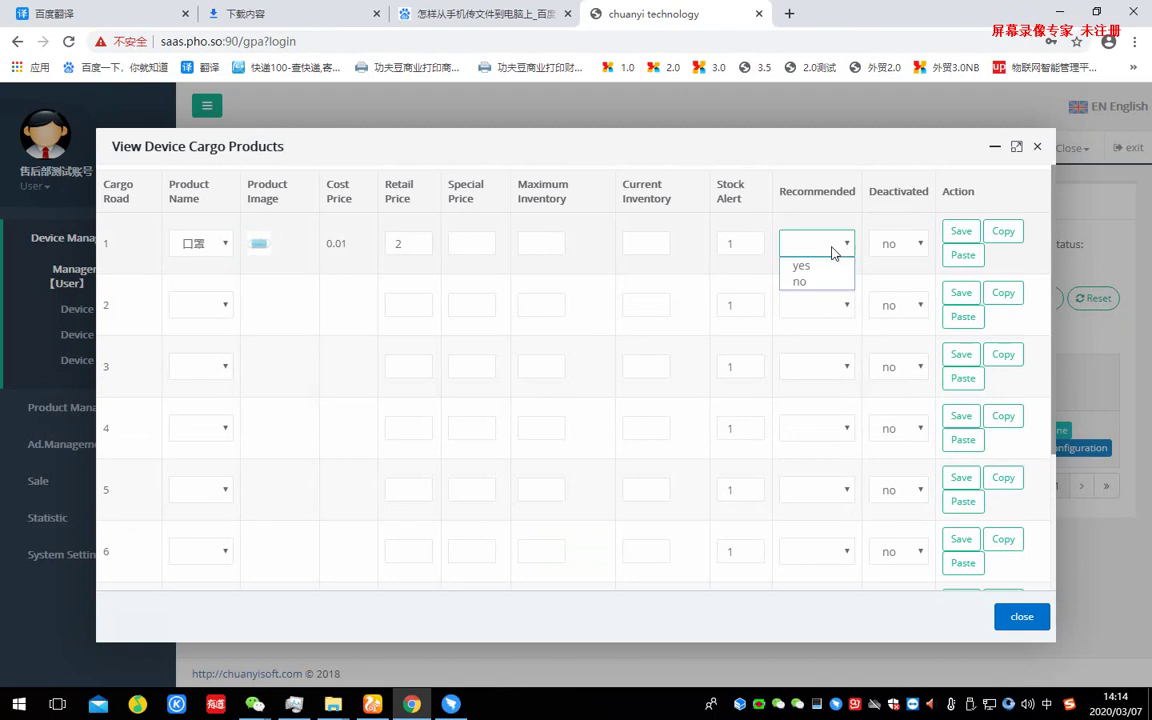
pyautogui.click(828, 282)
pyautogui.click(468, 243)
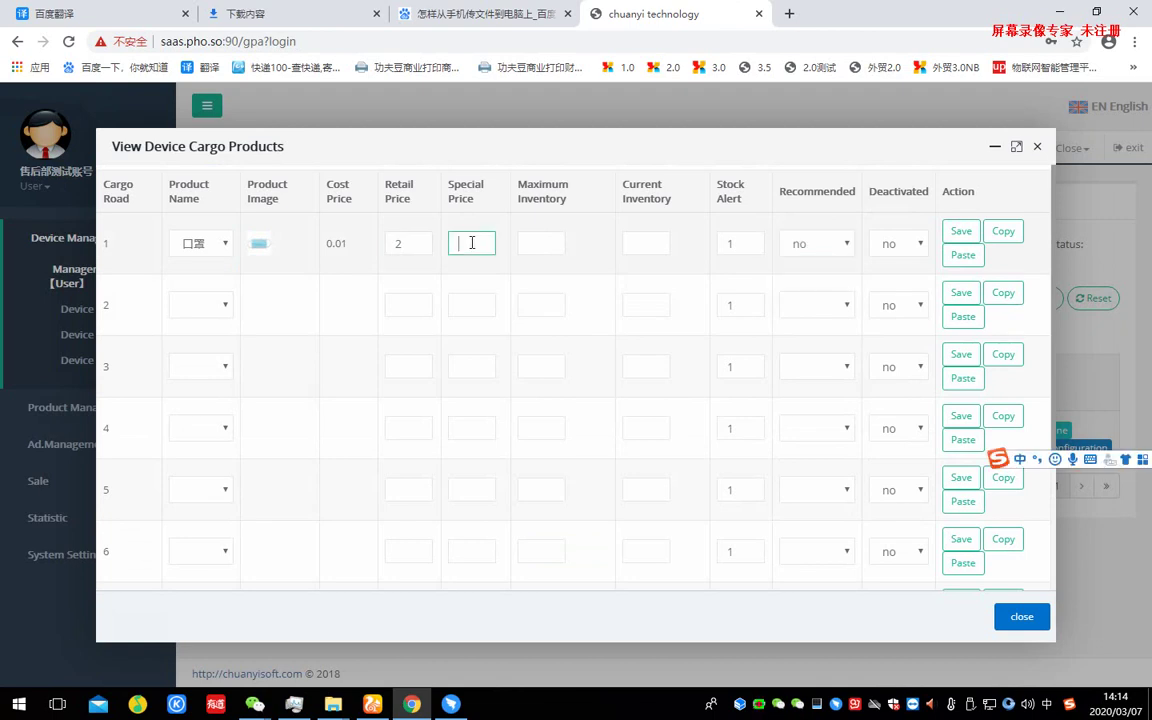
pyautogui.click(809, 241)
pyautogui.click(478, 246)
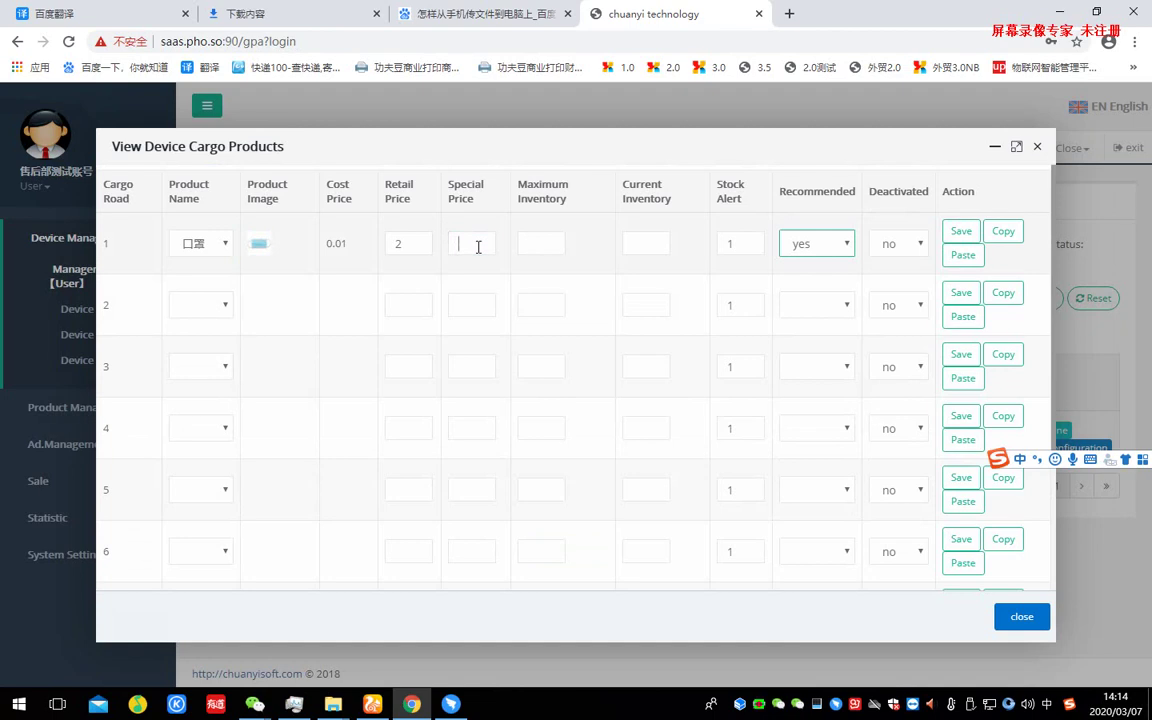
# - Set road 1's inventory to 10/10 with stock alert 1, keep it active, and copy it
pyautogui.click(536, 245)
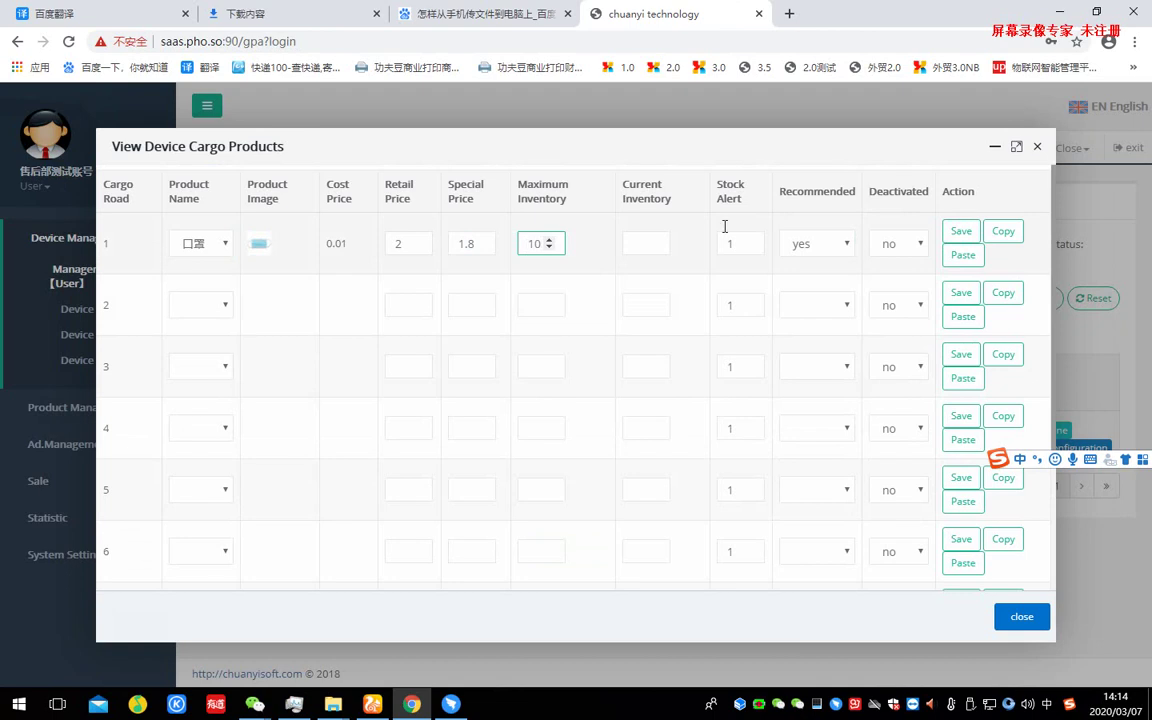
pyautogui.click(686, 227)
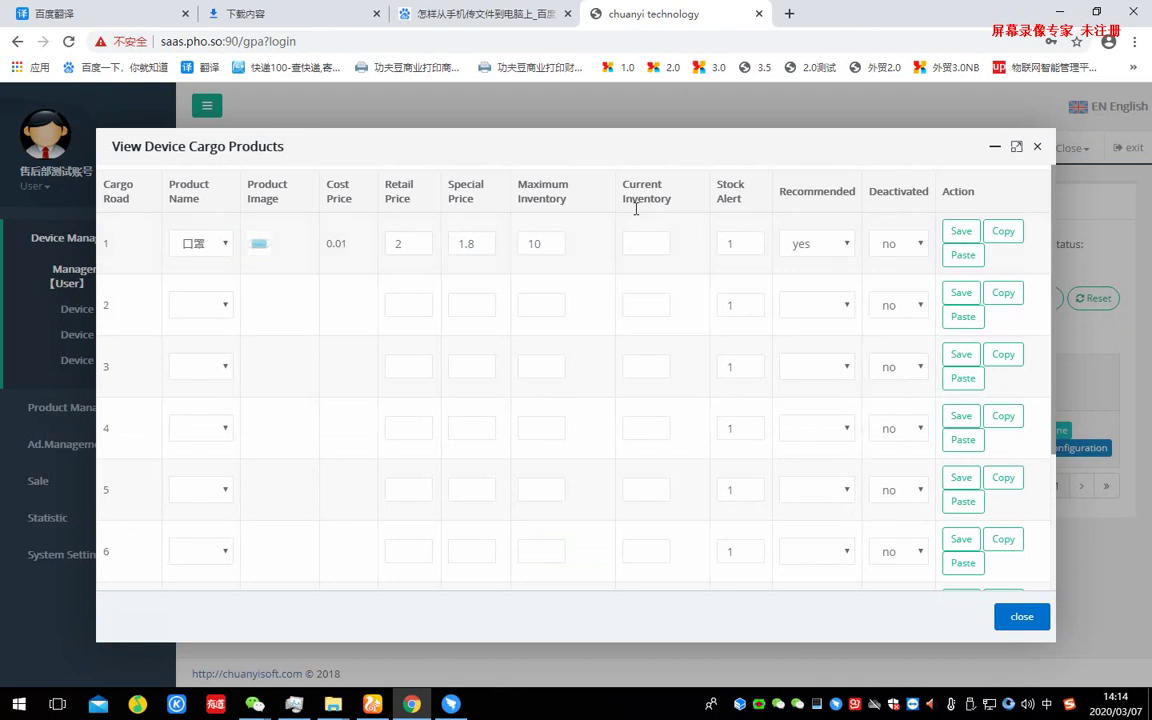
pyautogui.click(645, 242)
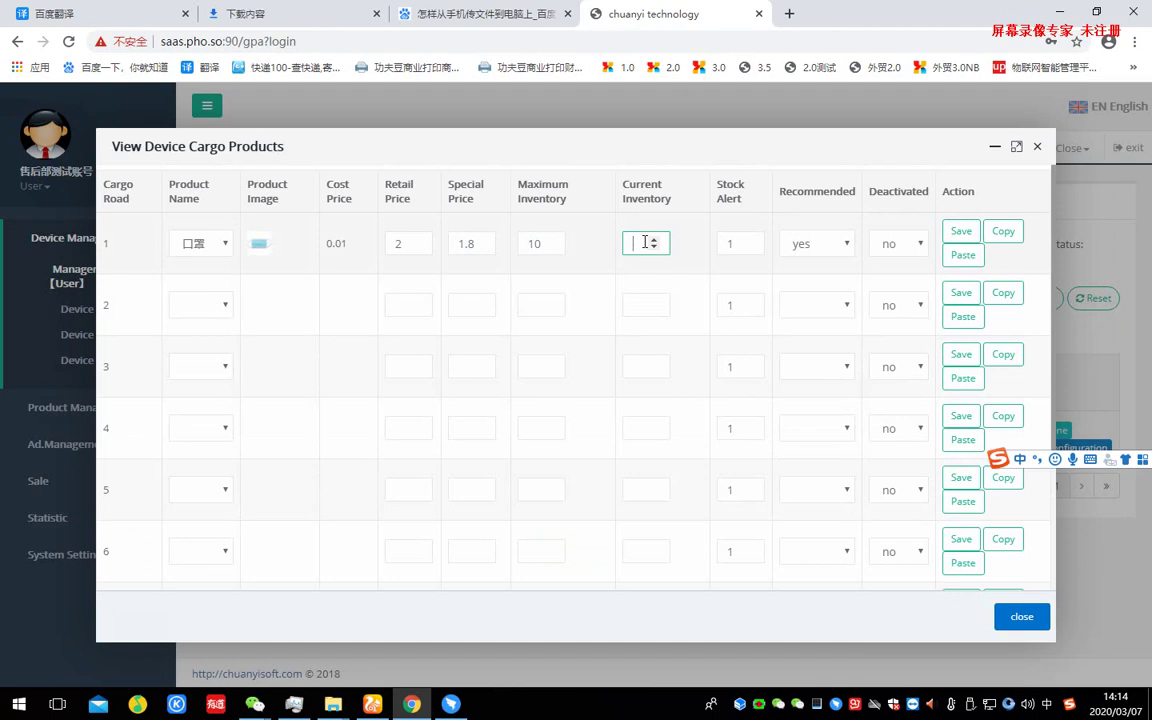
pyautogui.tripleClick(745, 193)
pyautogui.click(728, 212)
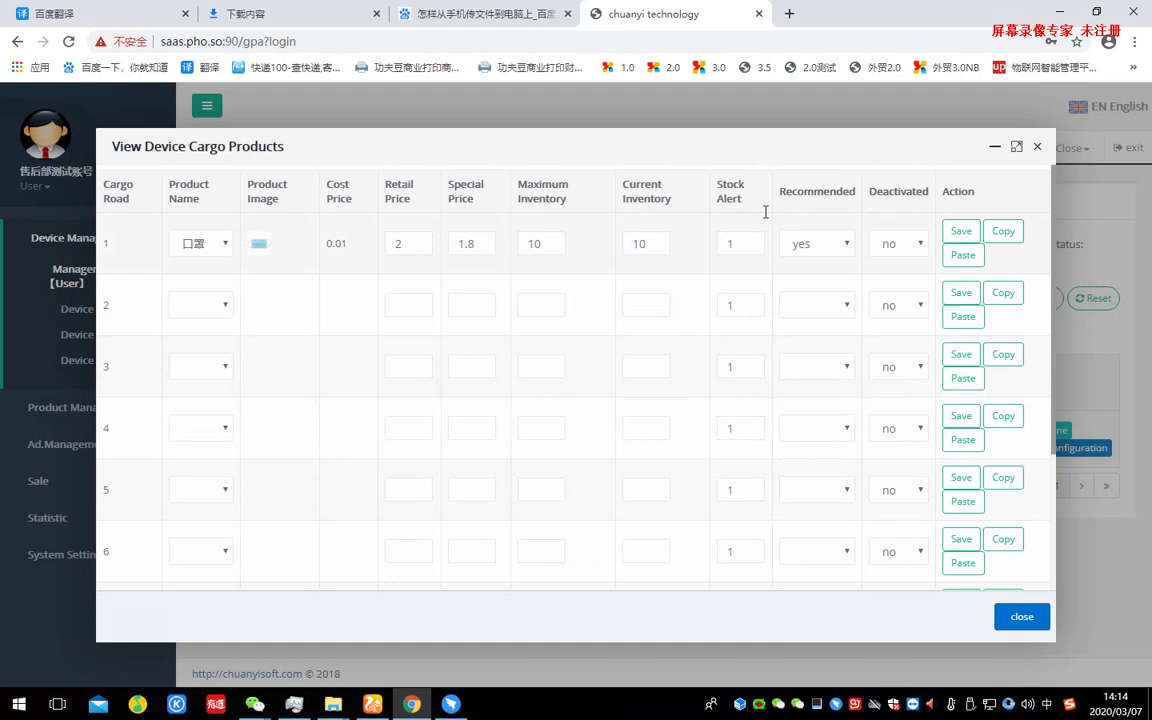
pyautogui.doubleClick(726, 248)
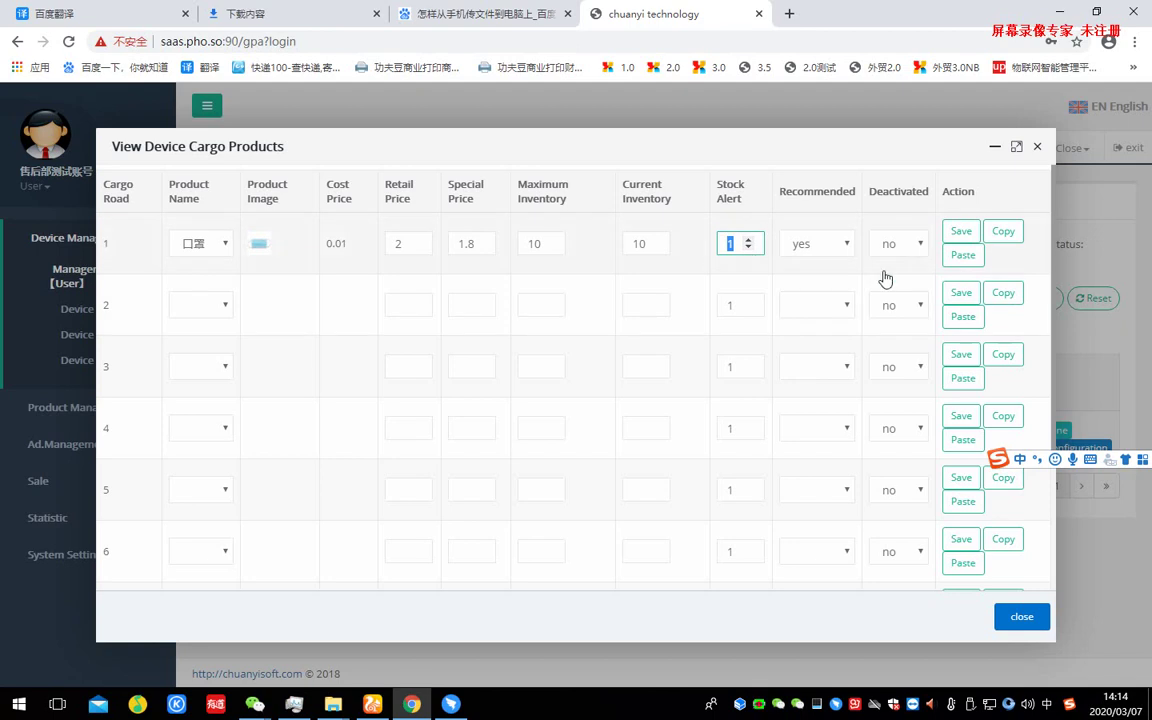
pyautogui.click(914, 248)
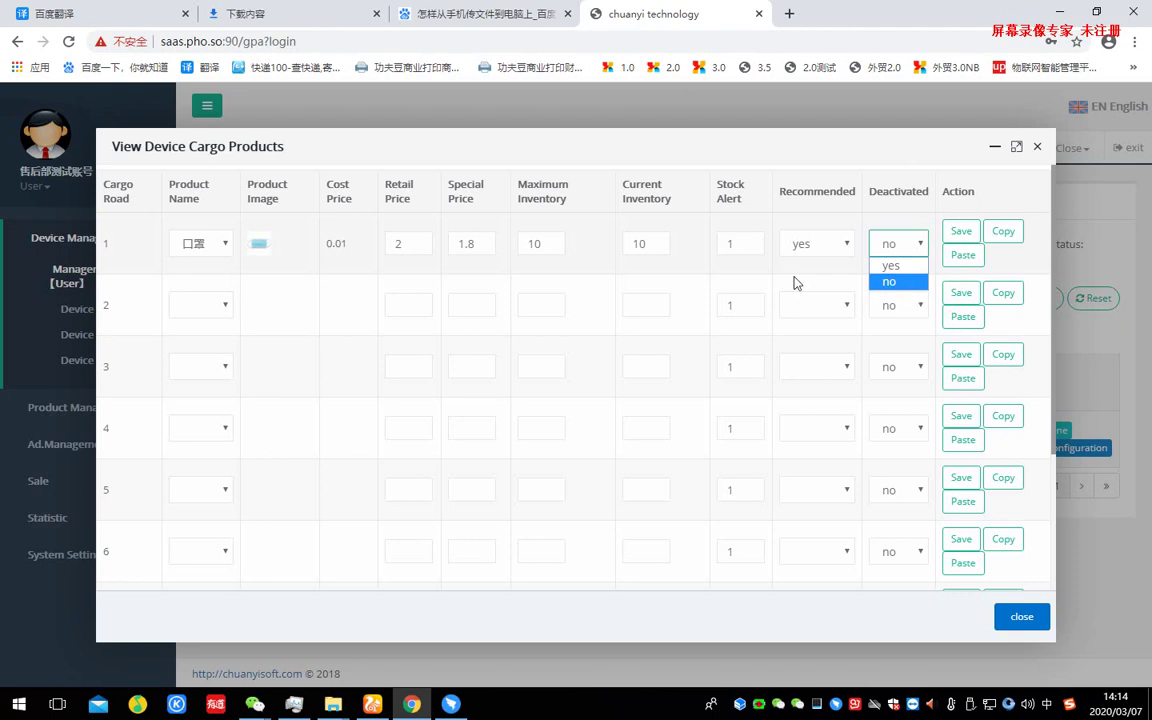
pyautogui.click(893, 281)
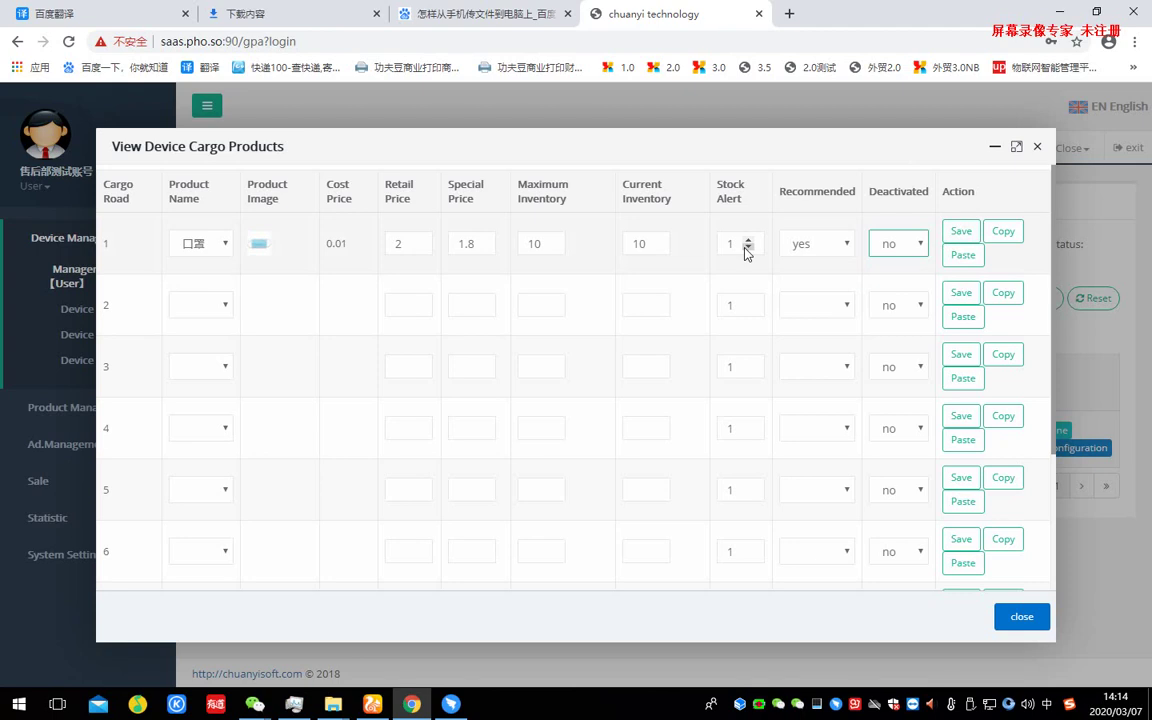
pyautogui.click(1004, 233)
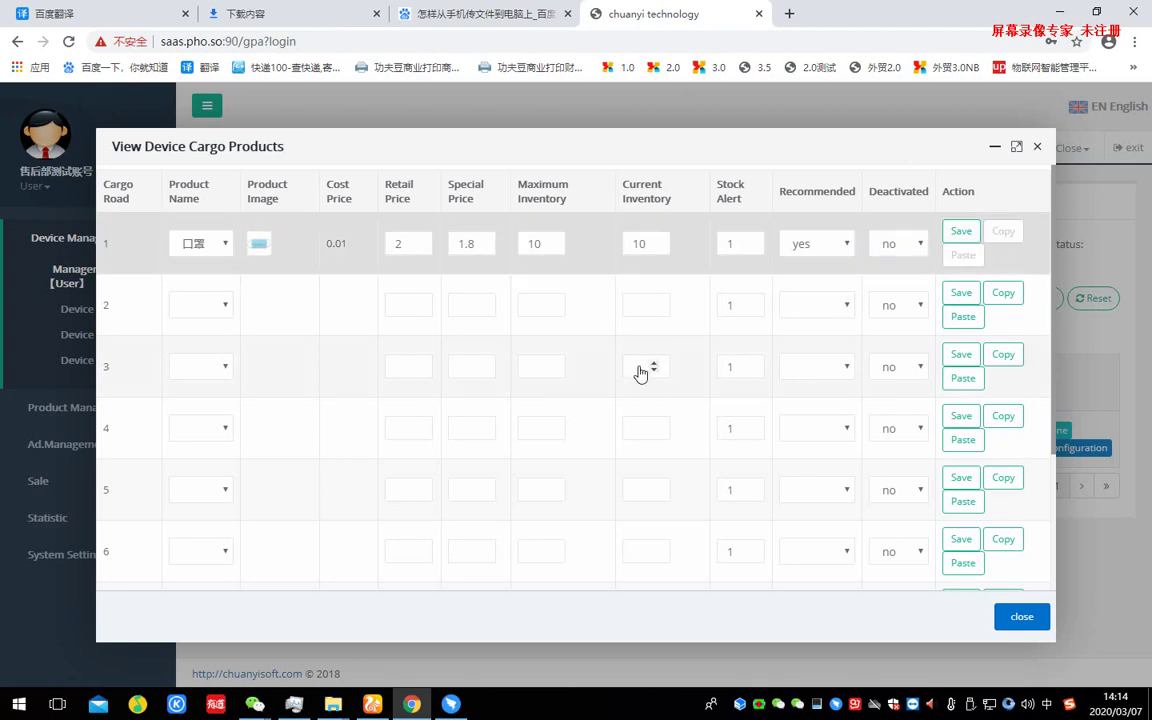
# - Paste road 1's settings into cargo roads 2 and 3
pyautogui.click(962, 294)
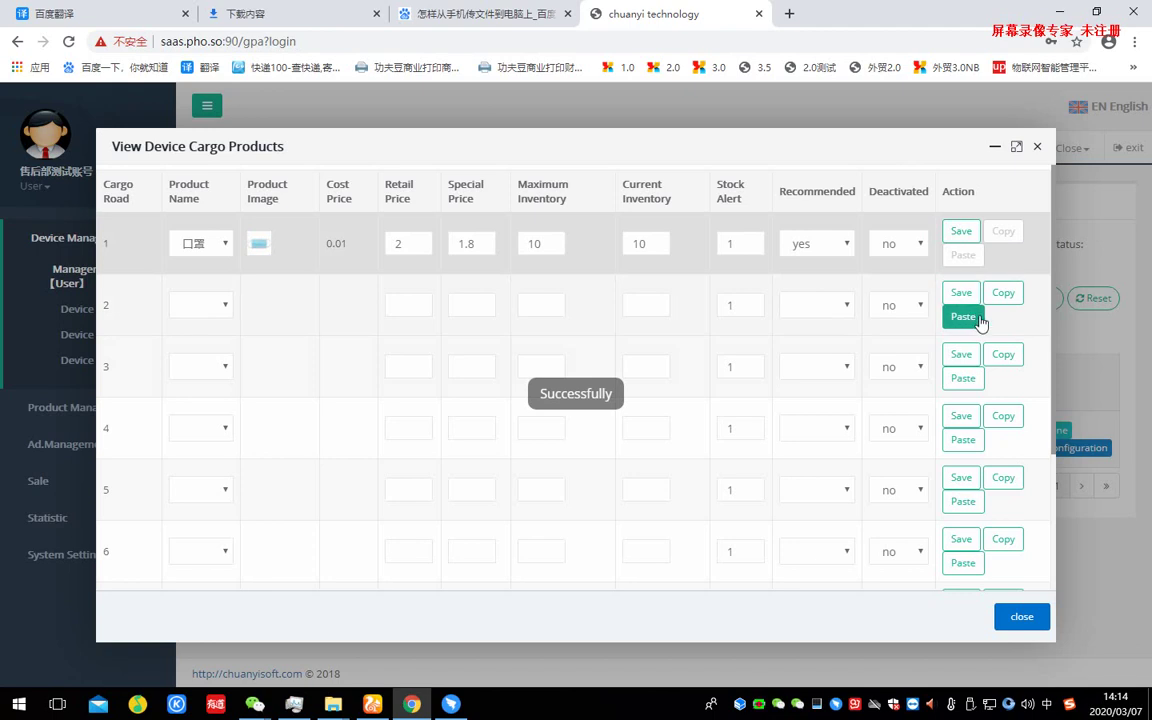
pyautogui.click(1003, 298)
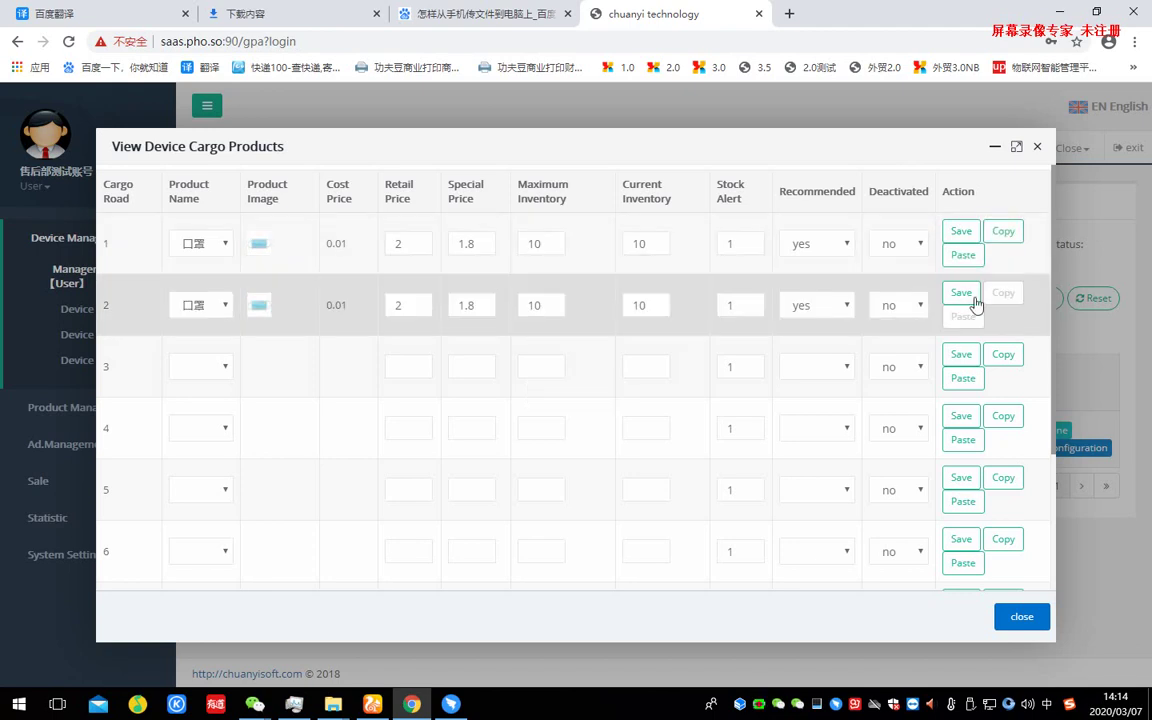
pyautogui.click(1001, 232)
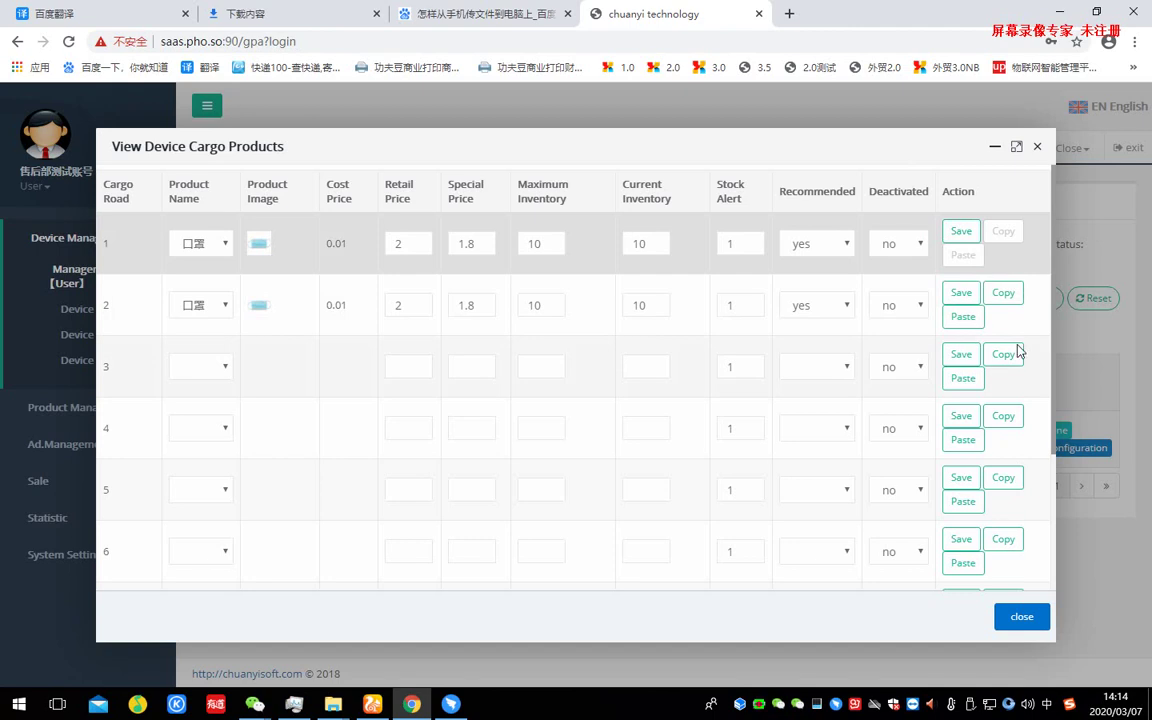
pyautogui.click(1003, 354)
pyautogui.click(962, 293)
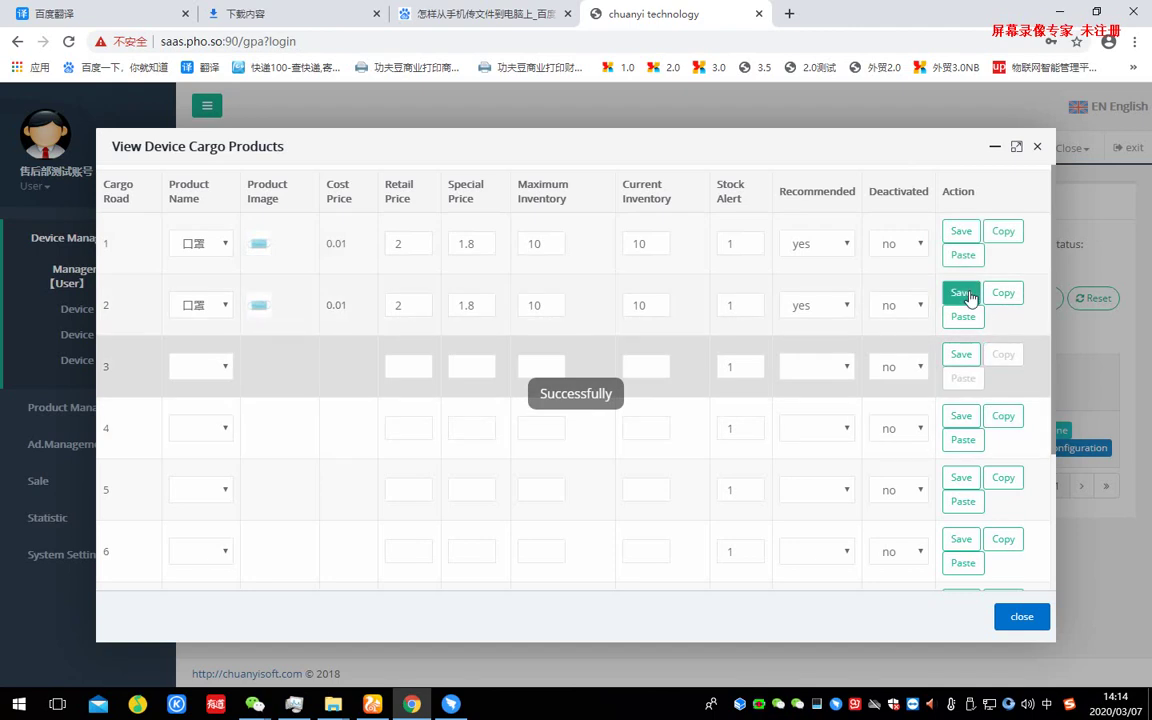
pyautogui.click(962, 355)
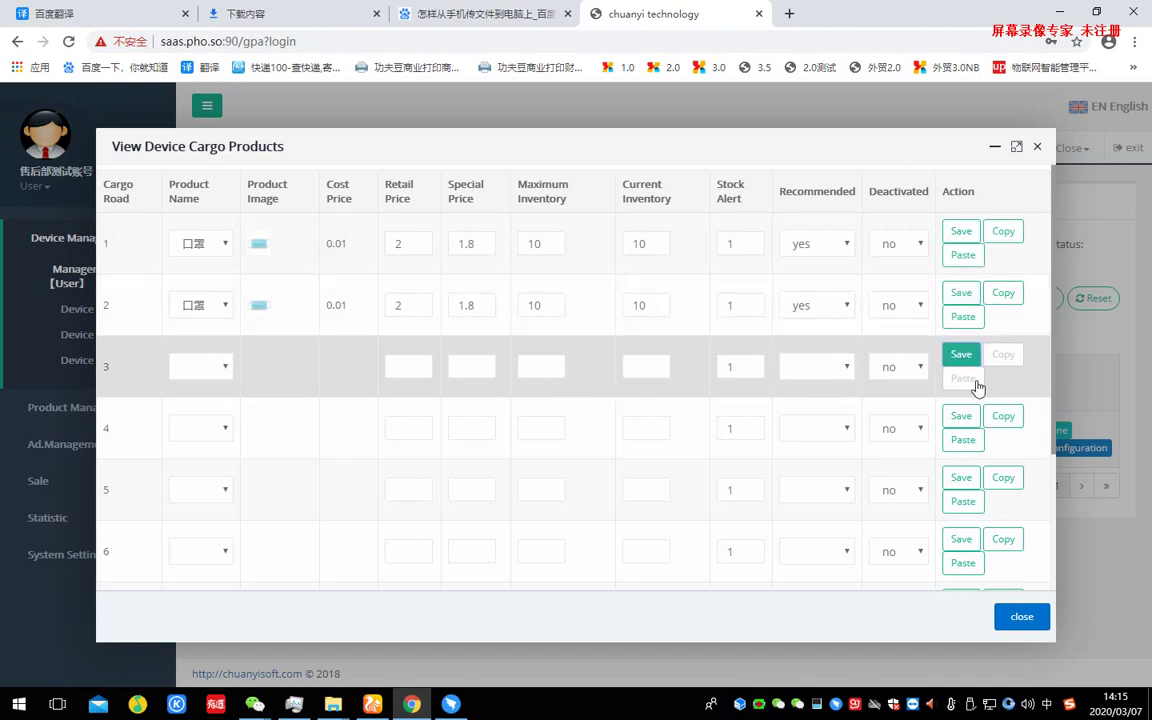
pyautogui.scroll(-3, 507, 432)
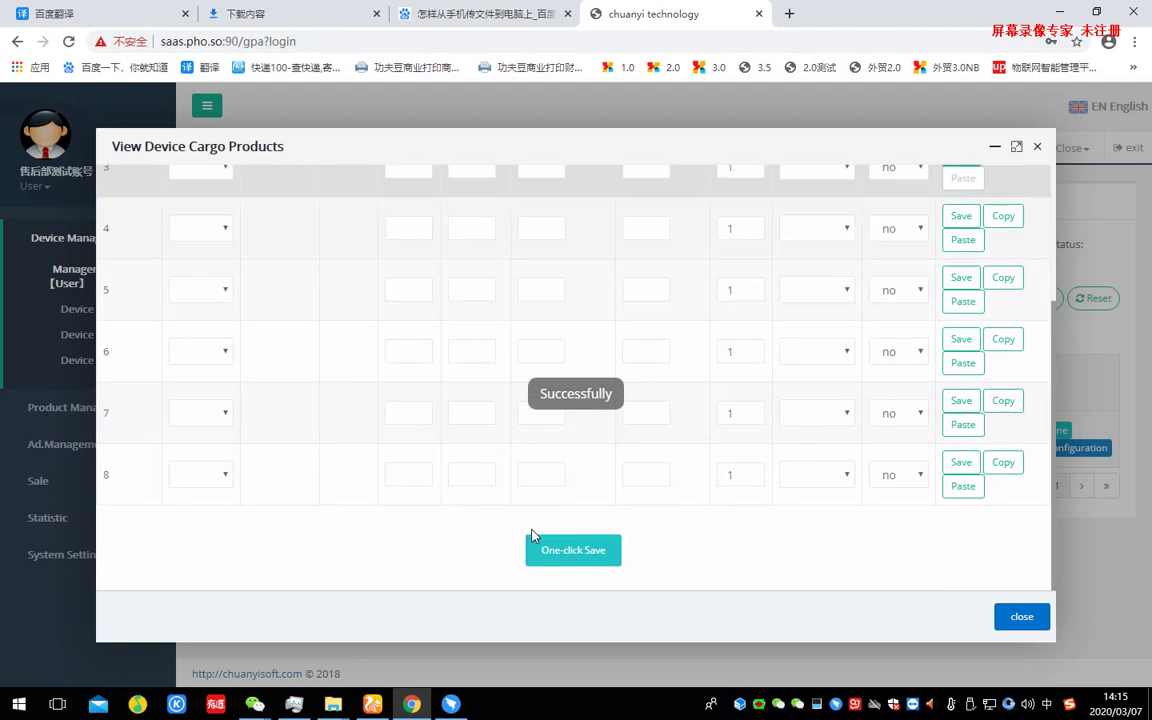
pyautogui.scroll(3, 648, 487)
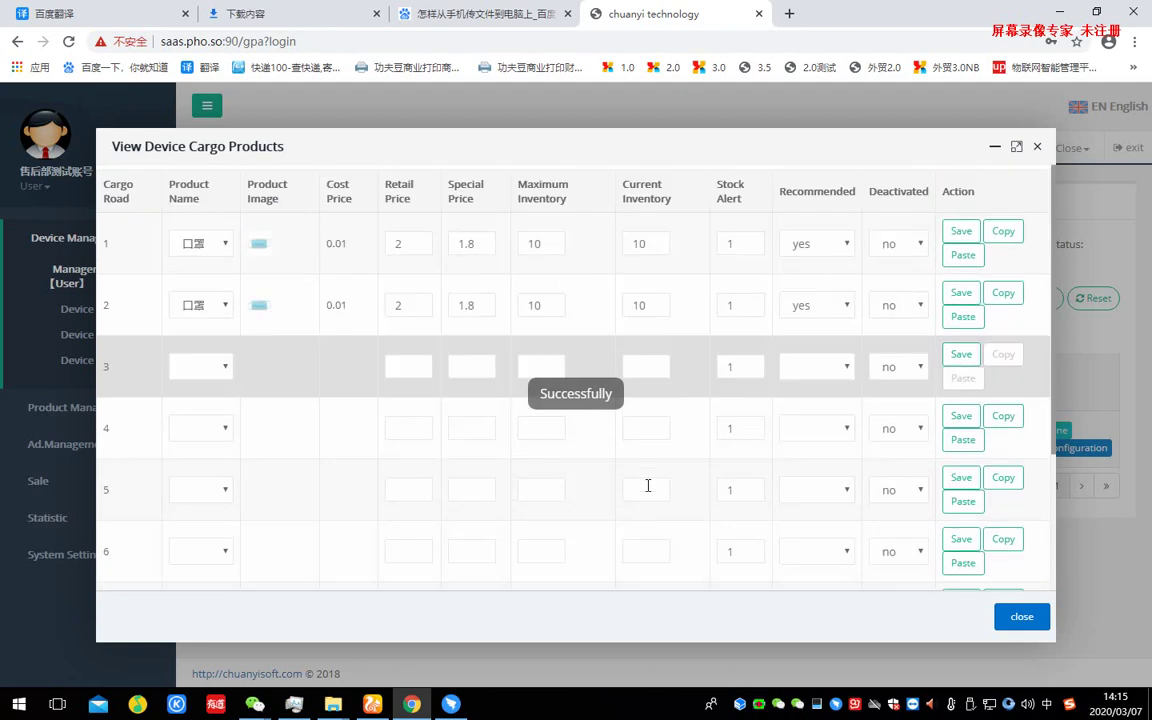
pyautogui.click(1004, 296)
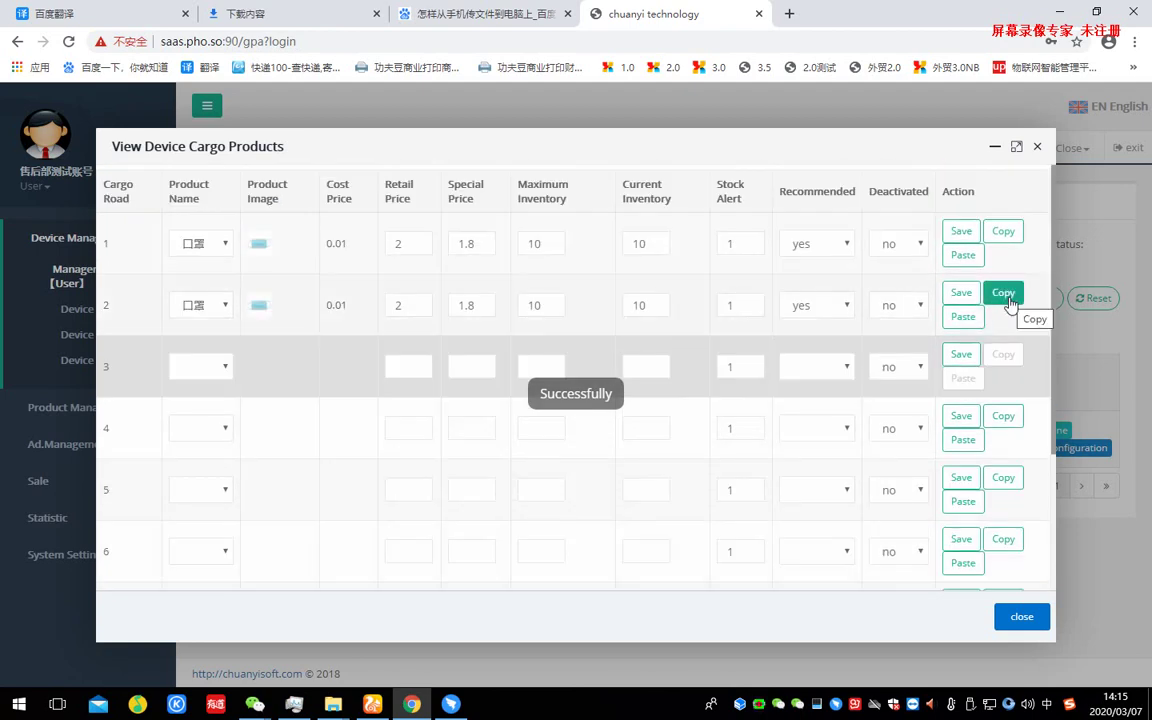
pyautogui.click(961, 354)
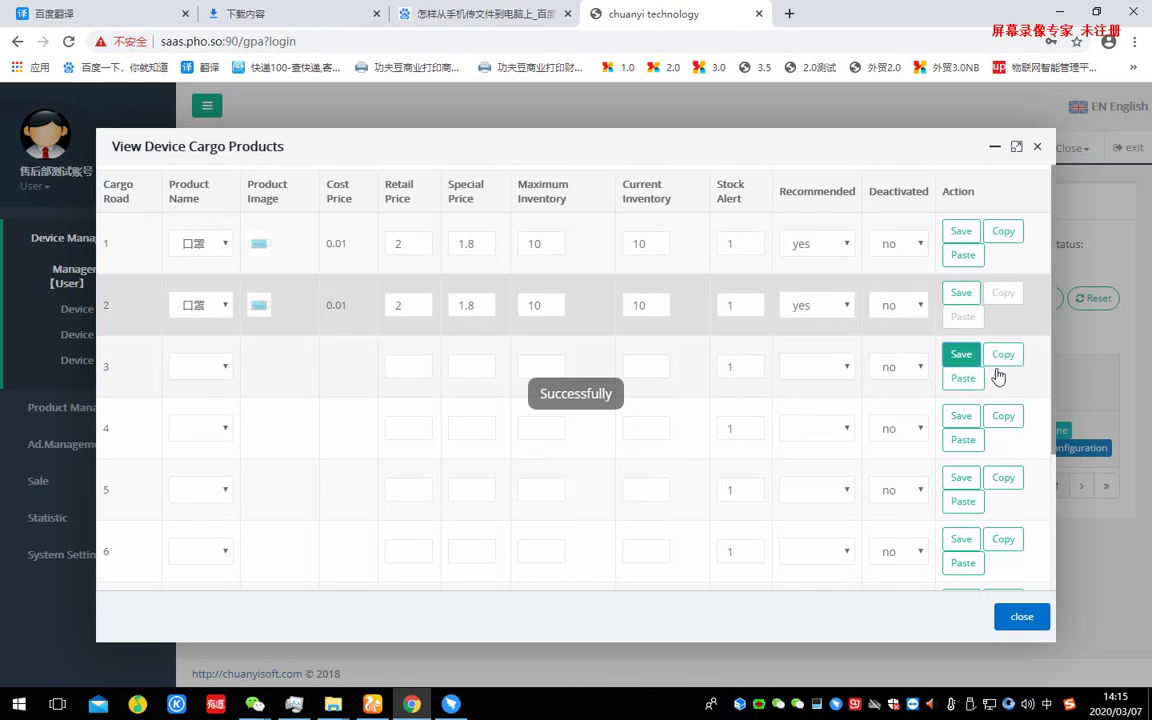
pyautogui.click(1012, 231)
pyautogui.click(963, 378)
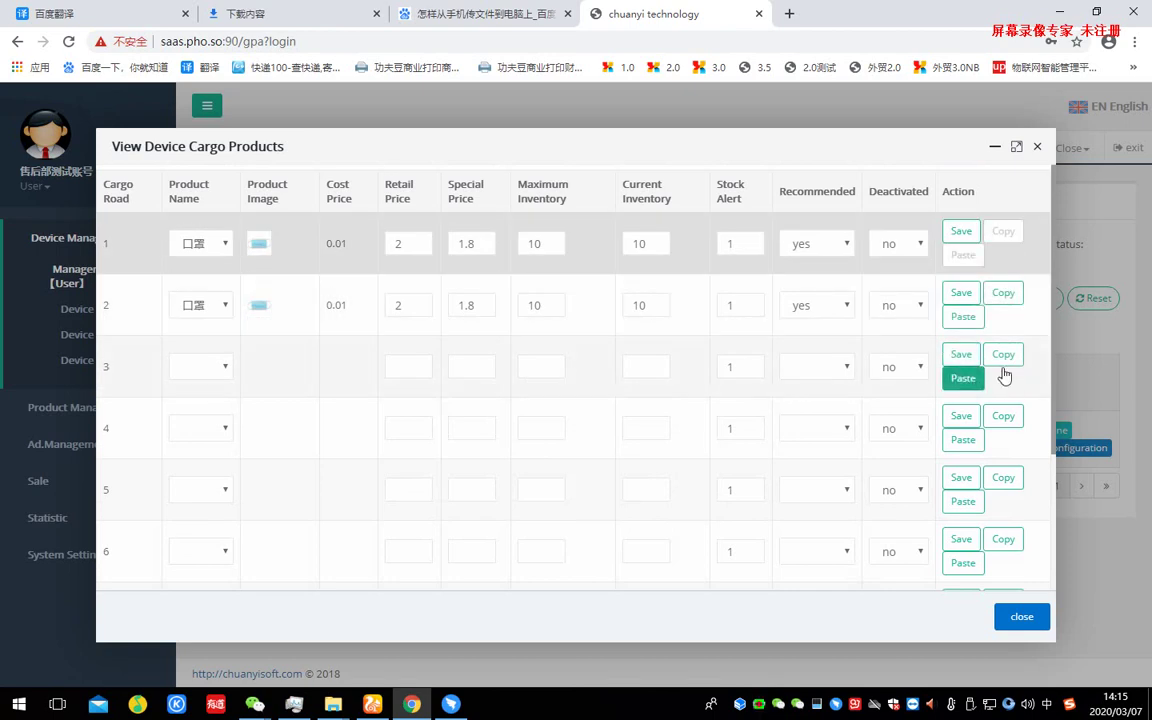
# - Paste the same settings into roads 4 through 8 and save all eight roads at once
pyautogui.click(963, 440)
pyautogui.scroll(-1, 992, 410)
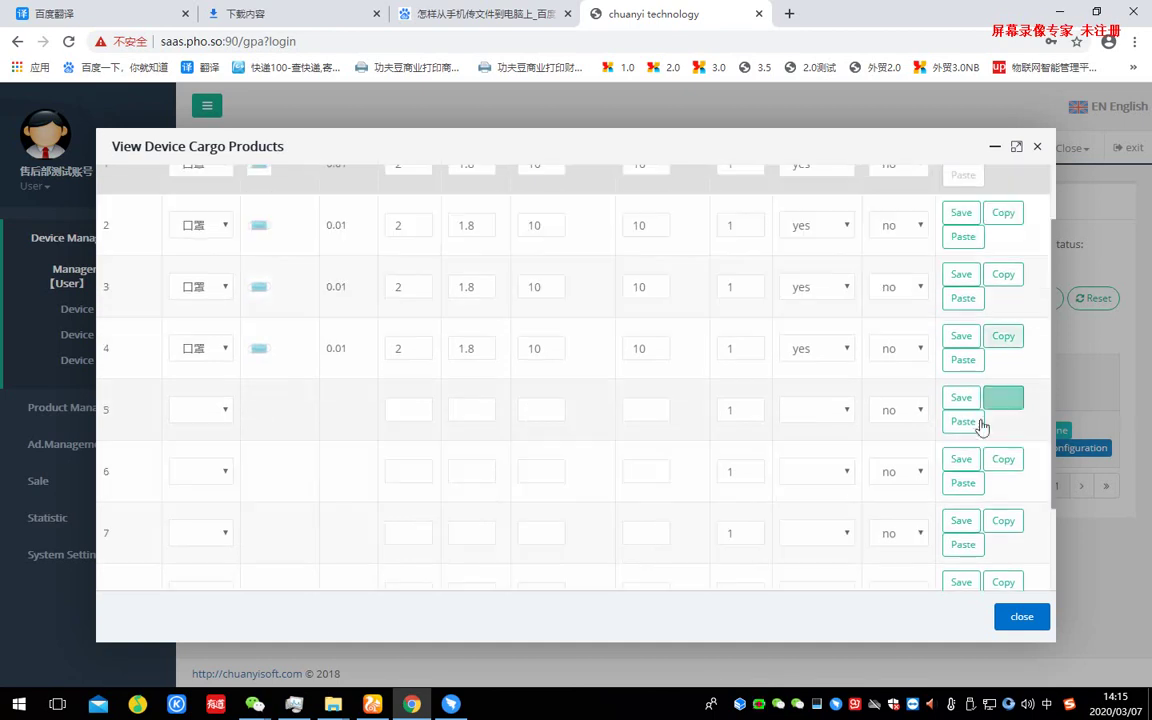
pyautogui.click(963, 421)
pyautogui.scroll(-1, 981, 427)
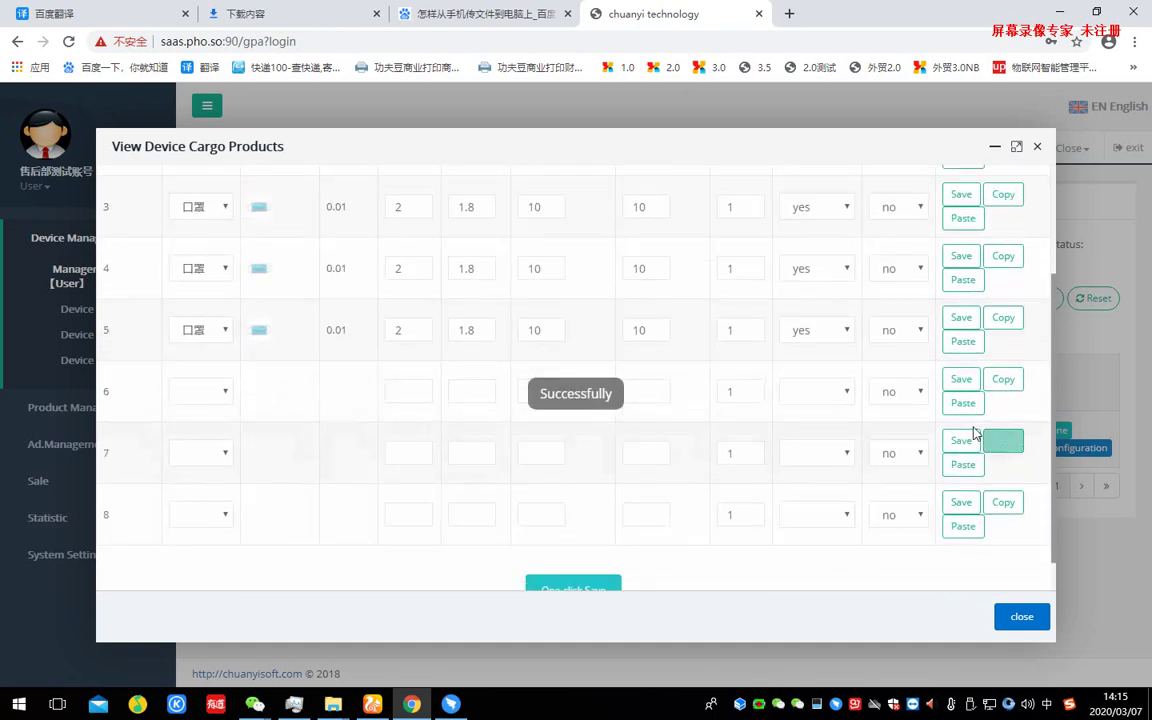
pyautogui.click(963, 403)
pyautogui.click(963, 464)
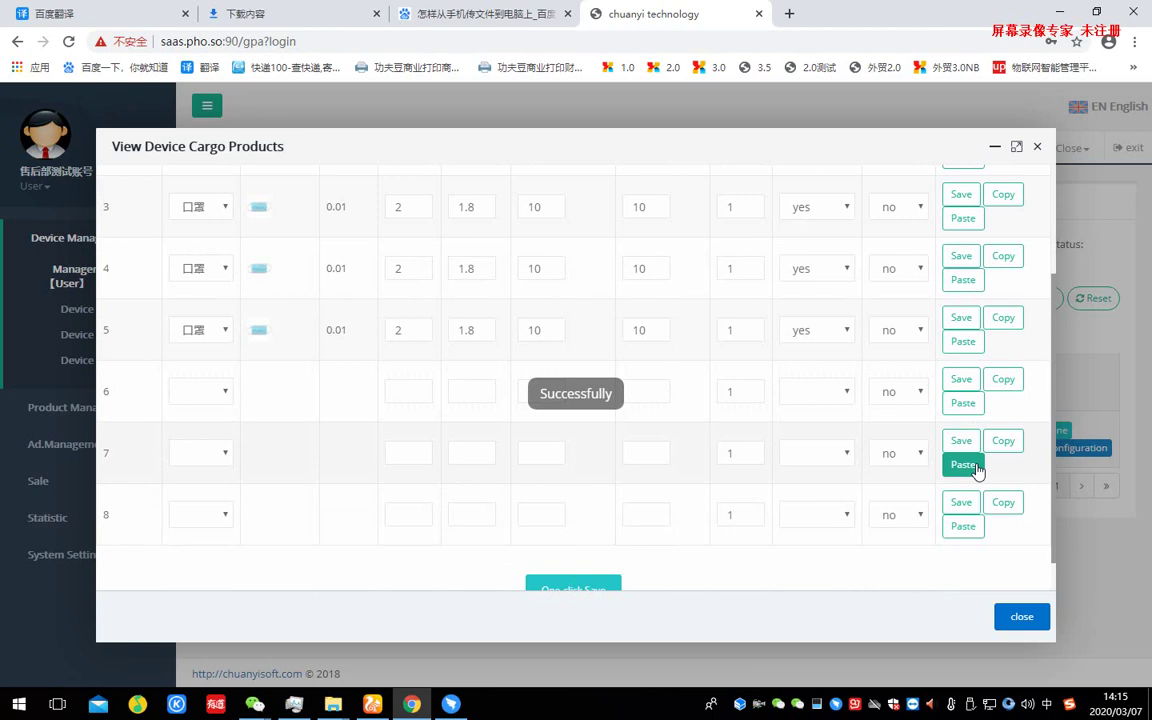
pyautogui.click(966, 525)
pyautogui.scroll(2, 717, 345)
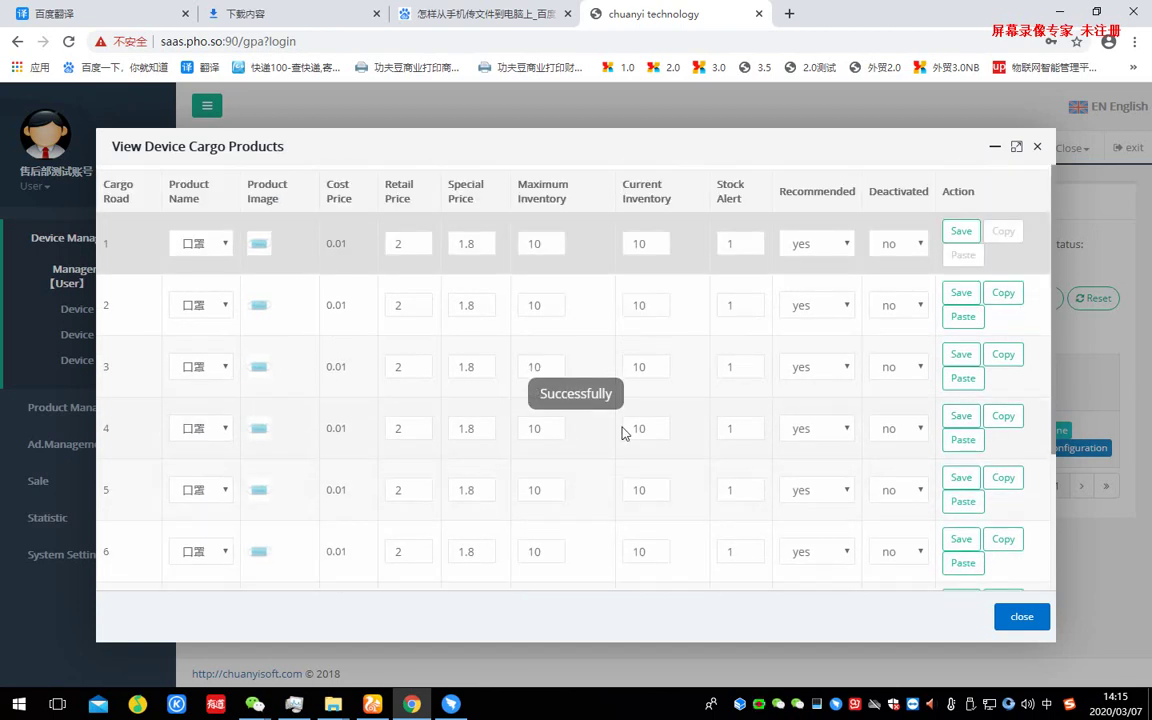
pyautogui.scroll(-3, 621, 432)
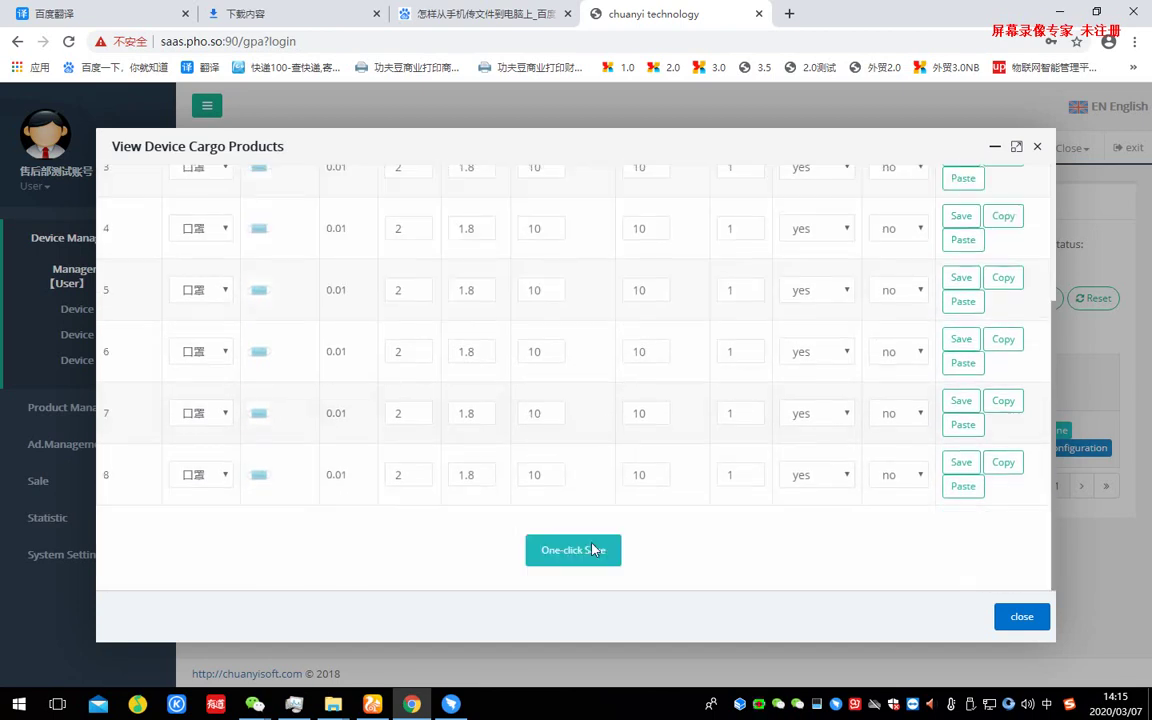
pyautogui.click(578, 553)
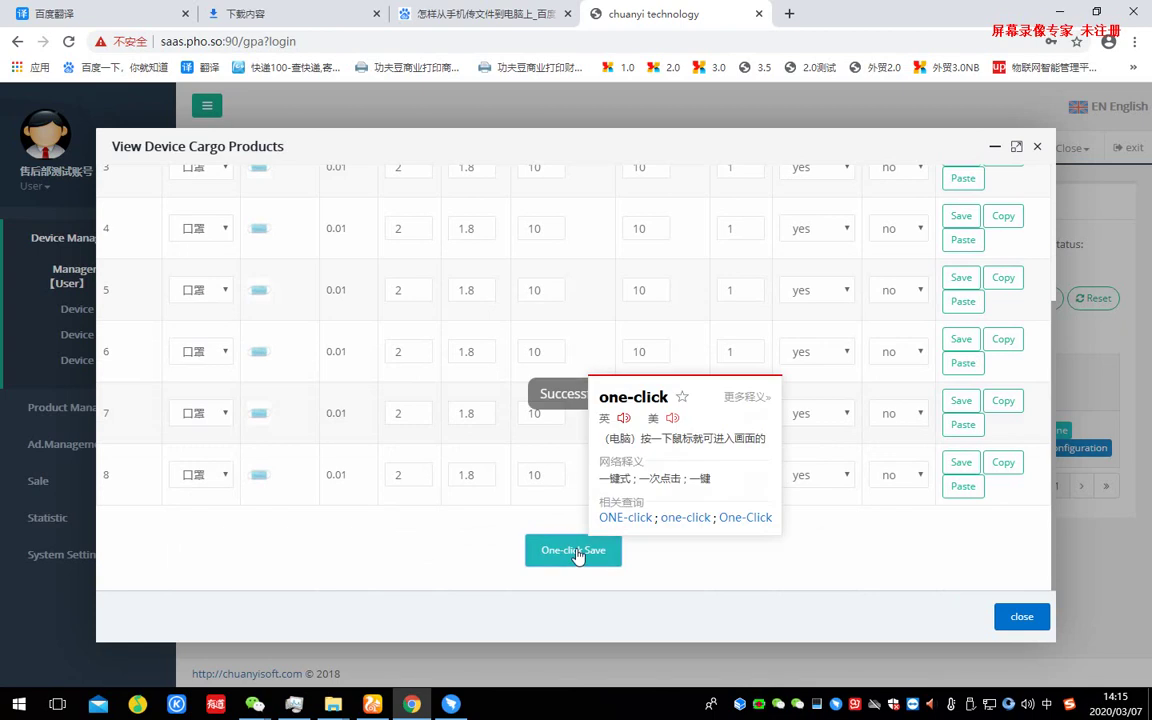
# - Close the cargo lanes, then visit Ad. List, Ad. Group and Ad. Allocation, ending on Ad. List
pyautogui.click(1022, 616)
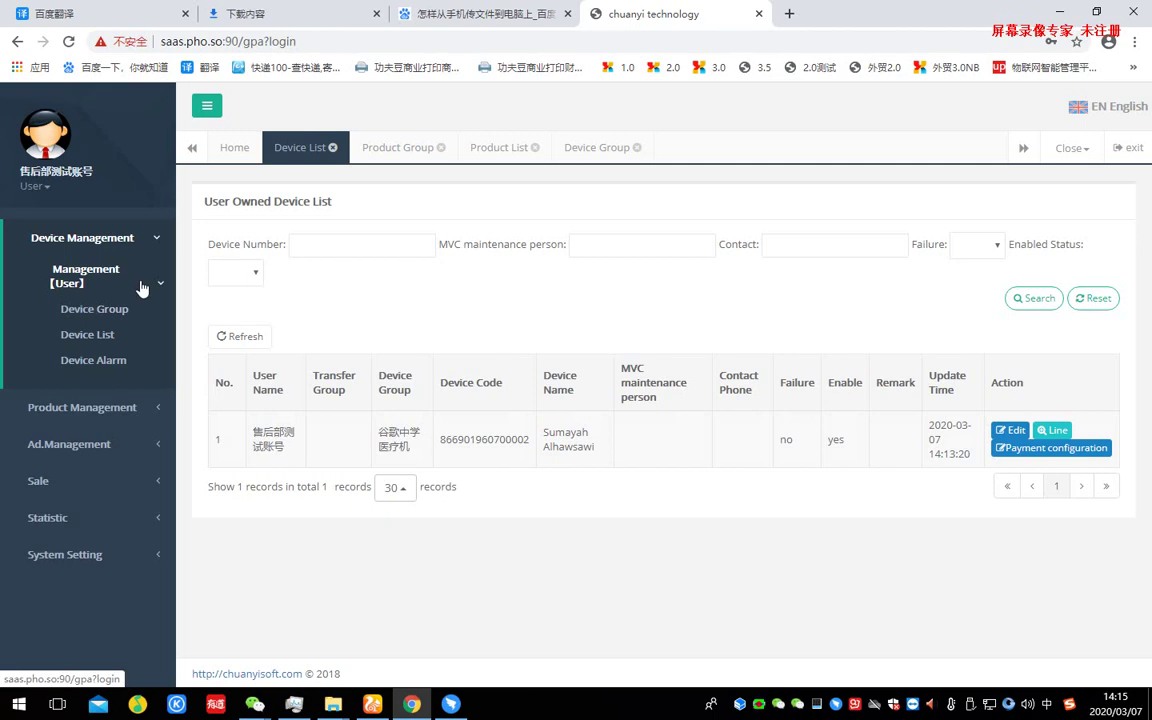
pyautogui.click(100, 237)
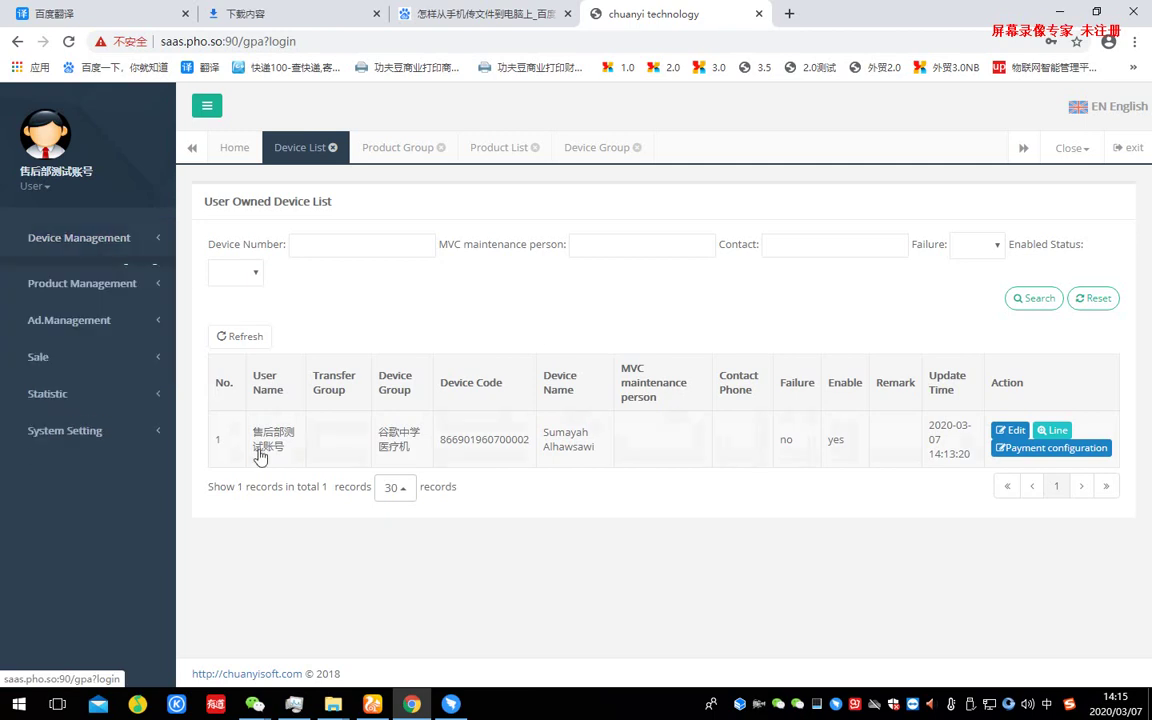
pyautogui.click(124, 314)
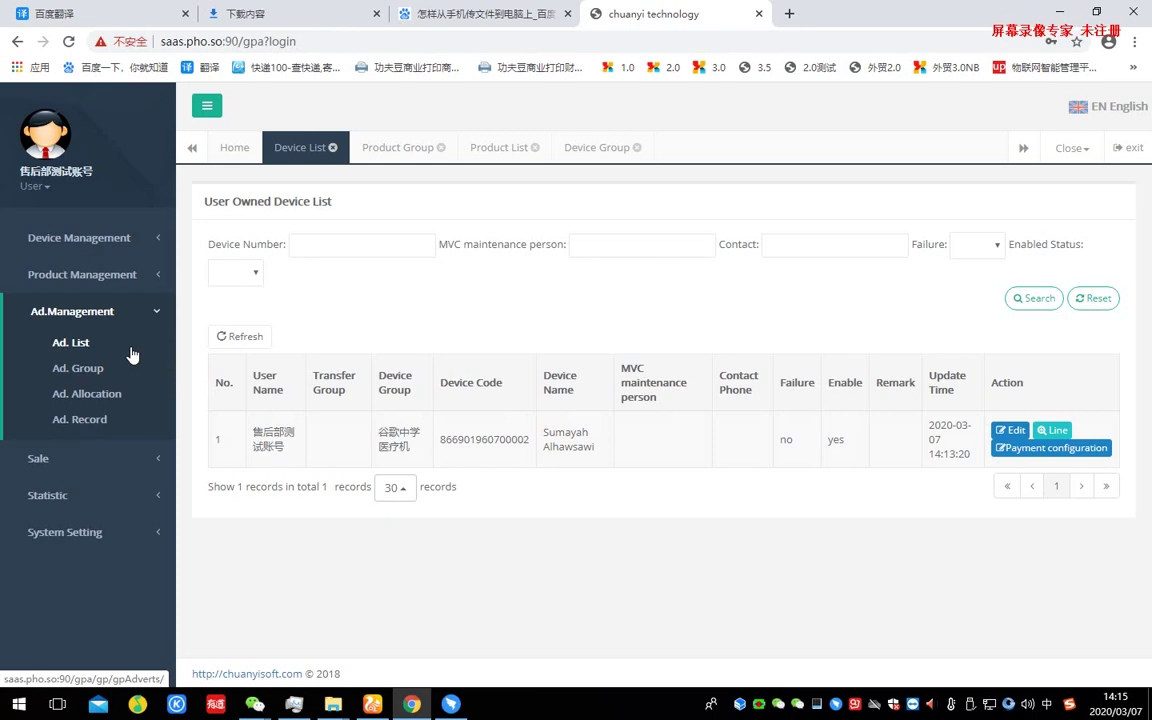
pyautogui.click(132, 352)
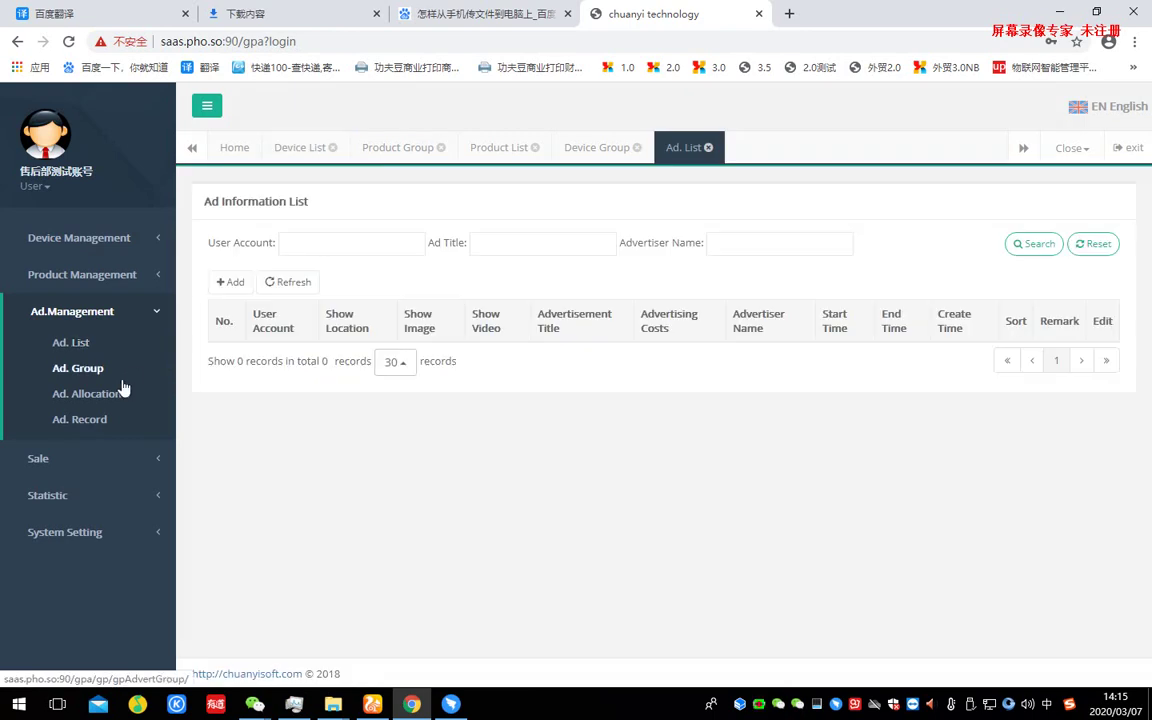
pyautogui.click(118, 379)
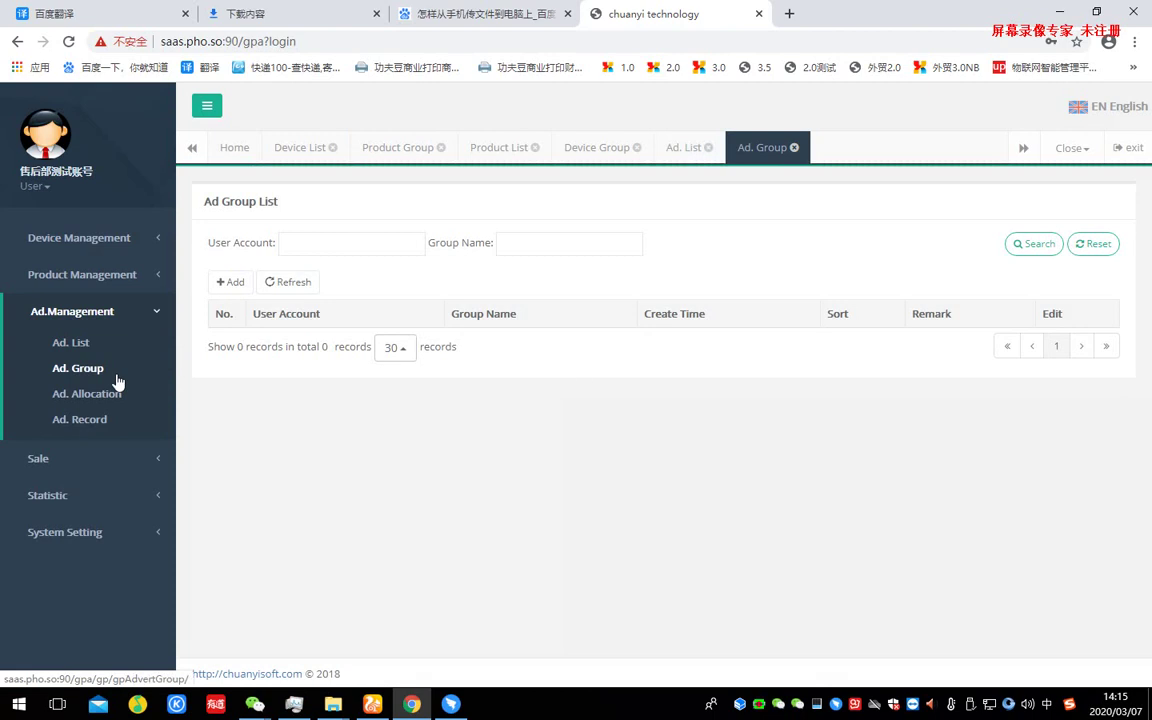
pyautogui.click(113, 396)
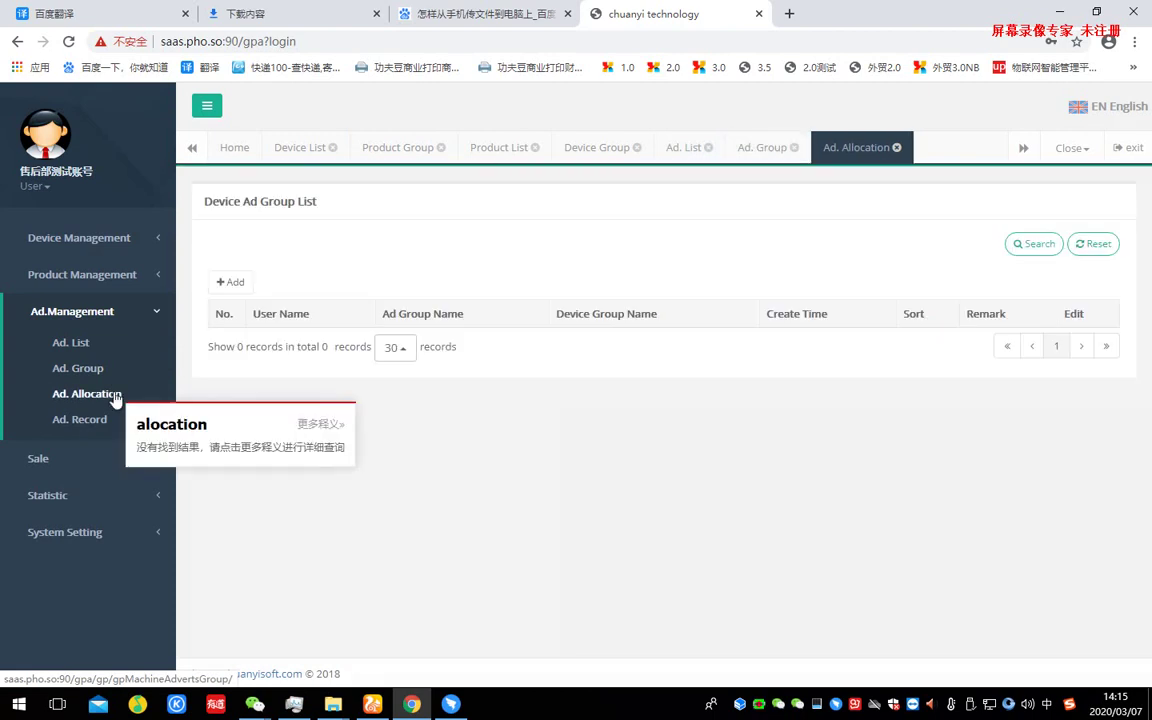
pyautogui.click(104, 345)
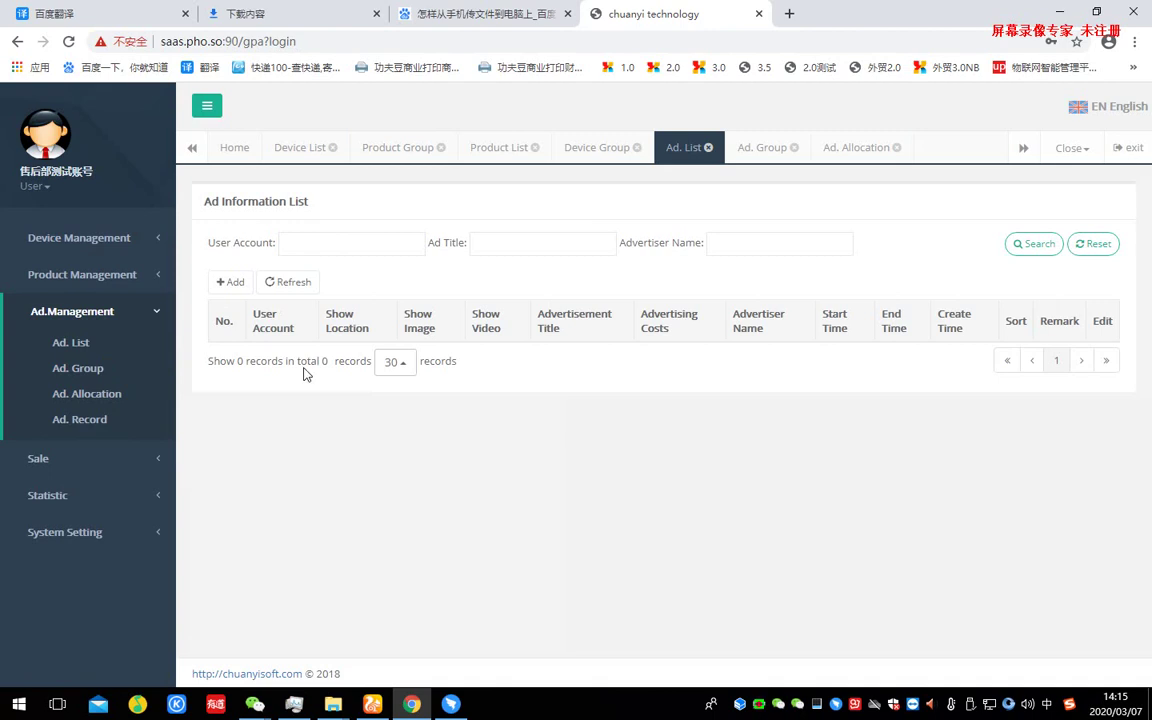
# - Start a new ad with show location Timeout-Screen and bring up its image library
pyautogui.click(232, 286)
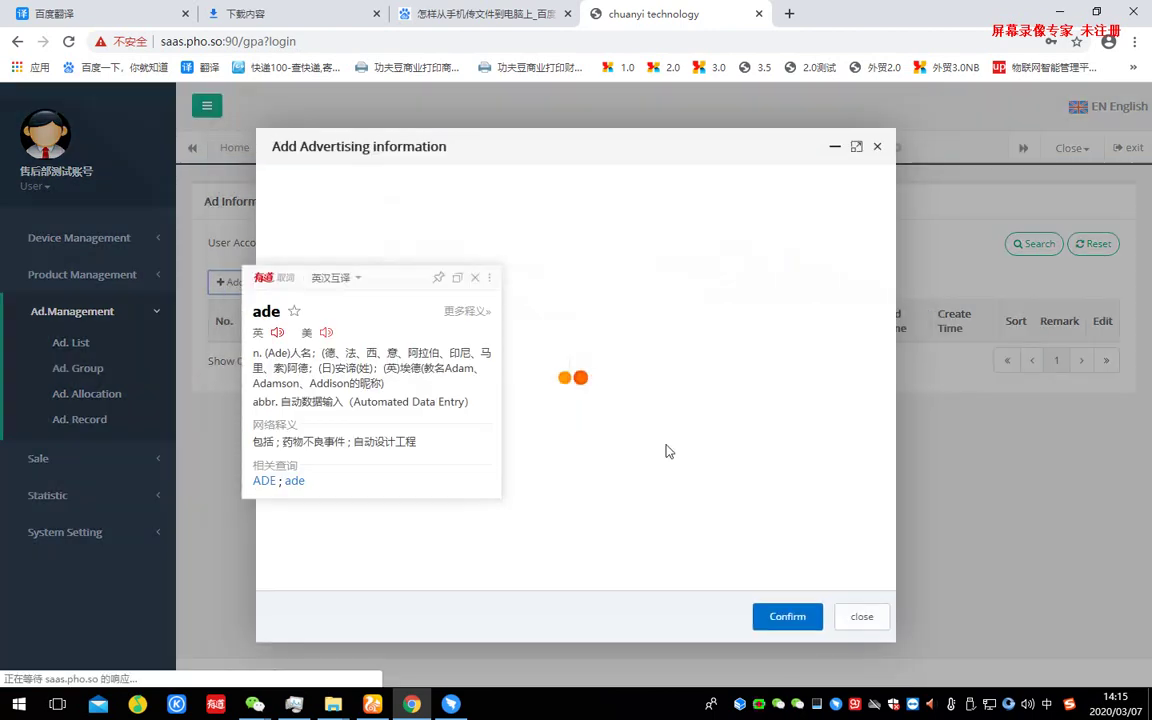
pyautogui.click(556, 316)
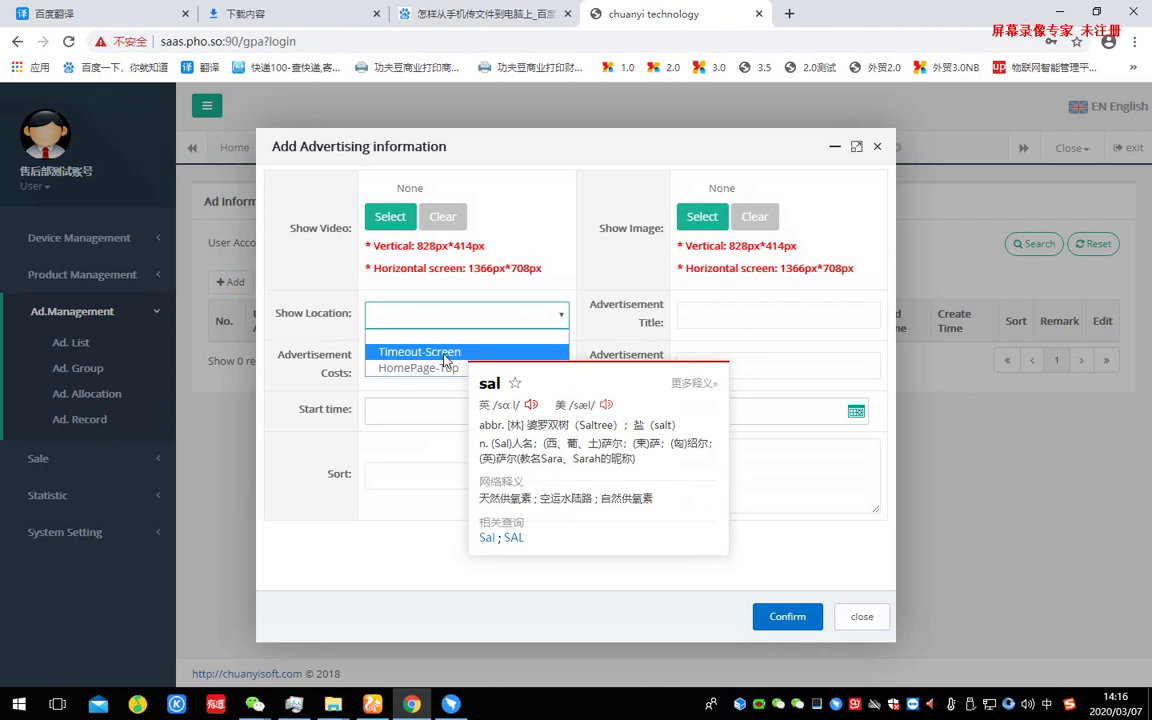
pyautogui.click(578, 258)
pyautogui.click(540, 316)
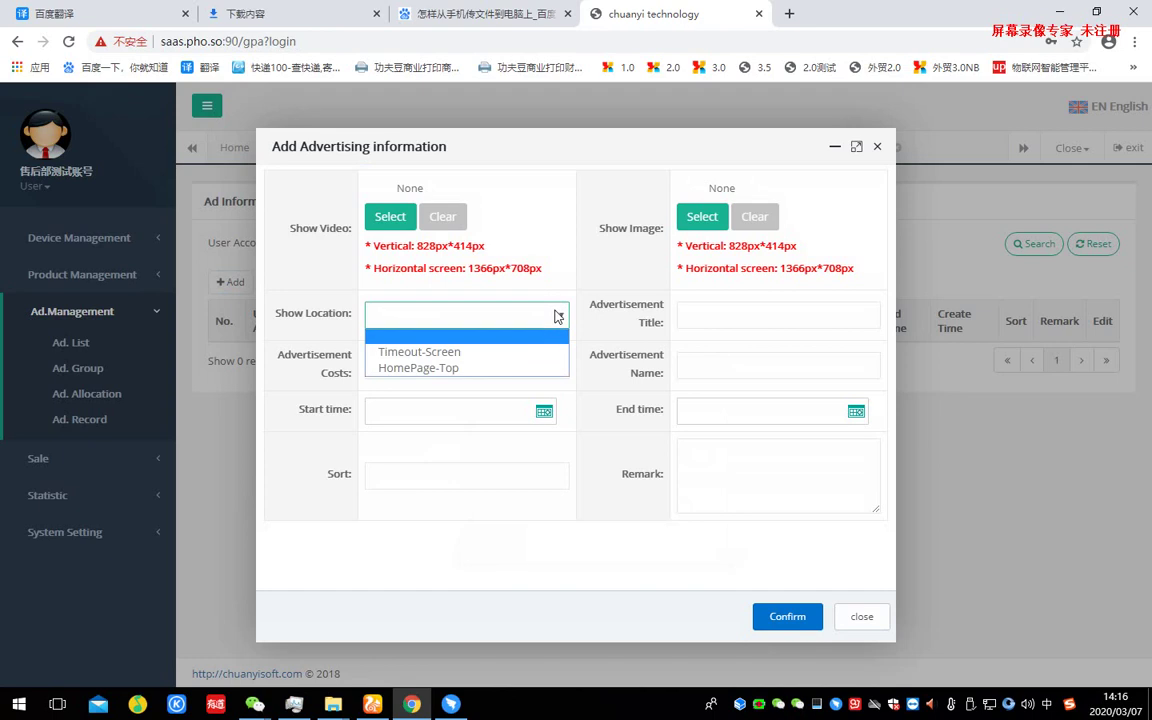
pyautogui.moveTo(557, 316)
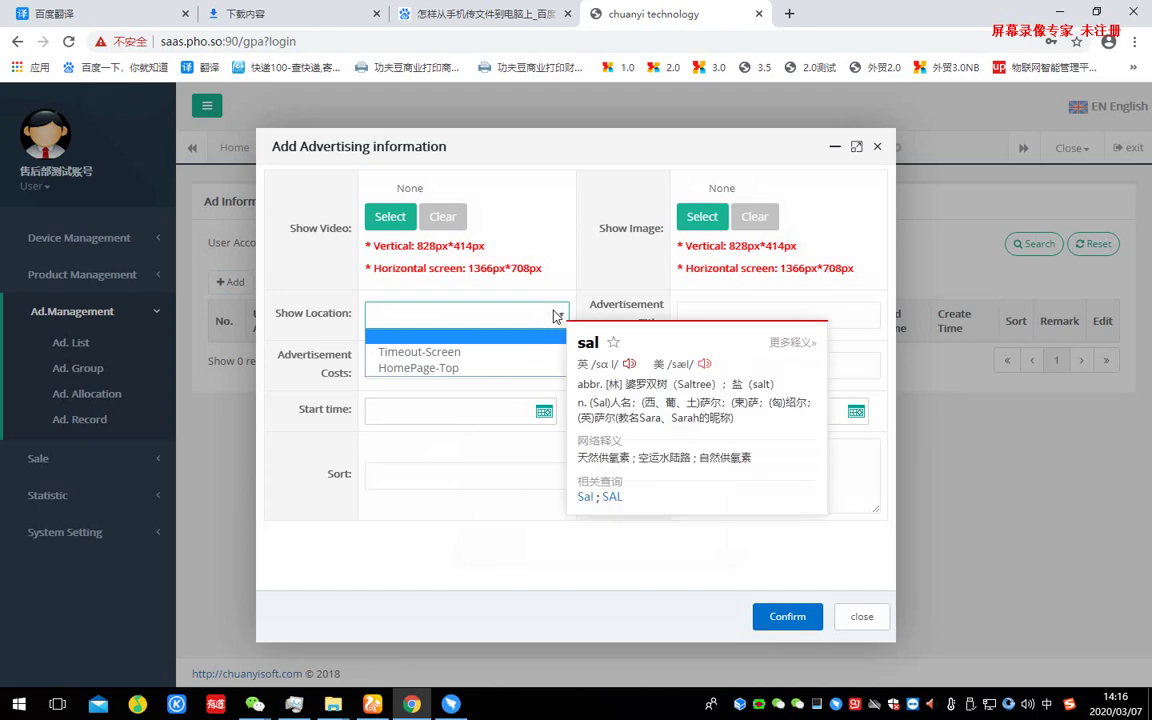
pyautogui.click(455, 352)
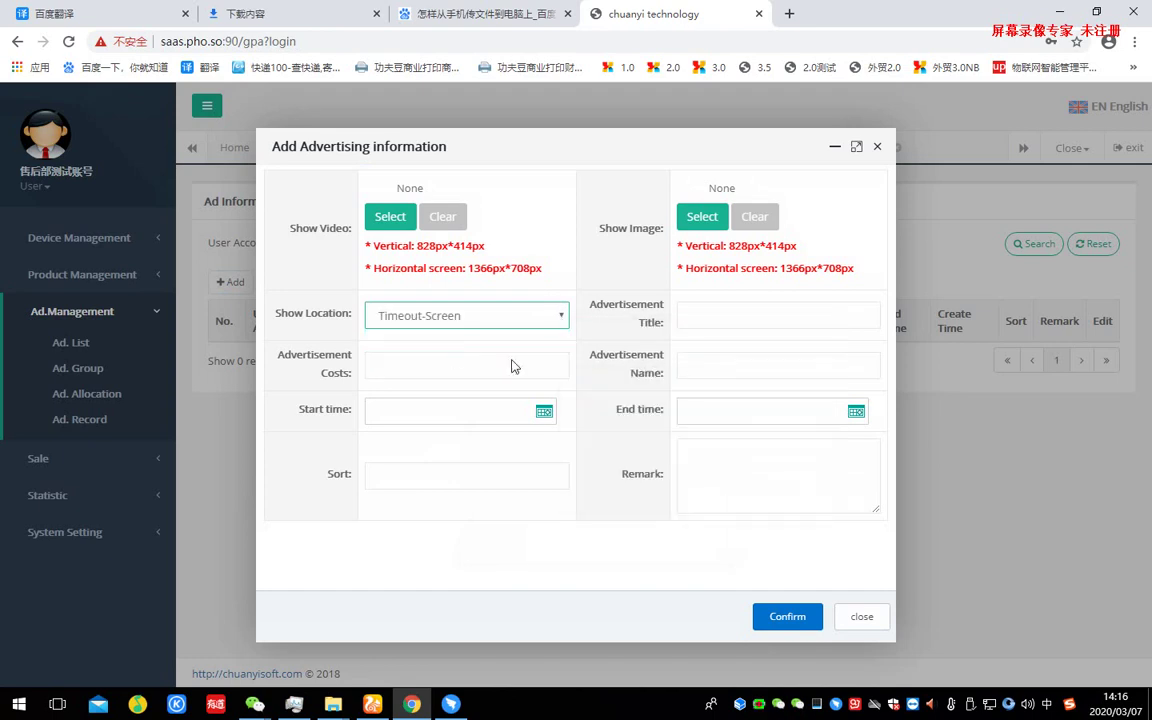
pyautogui.click(702, 220)
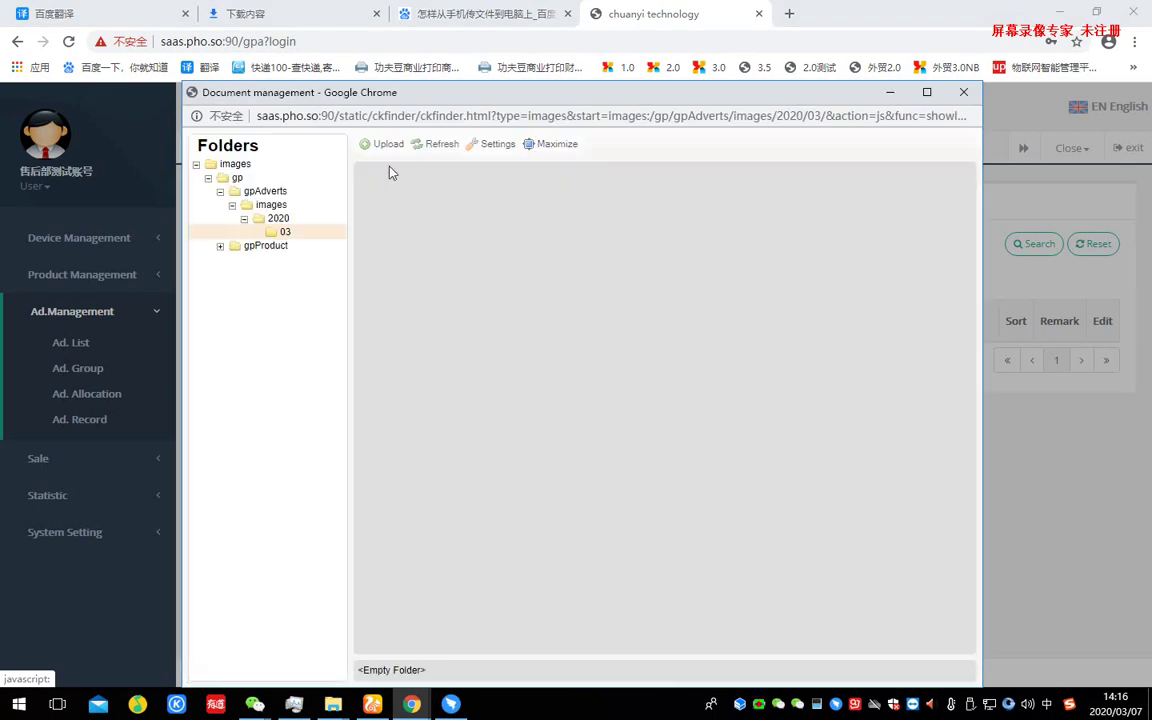
# - Upload the 顶部 and 屏保 pictures and use 屏保.jpg as the ad's image
pyautogui.click(386, 145)
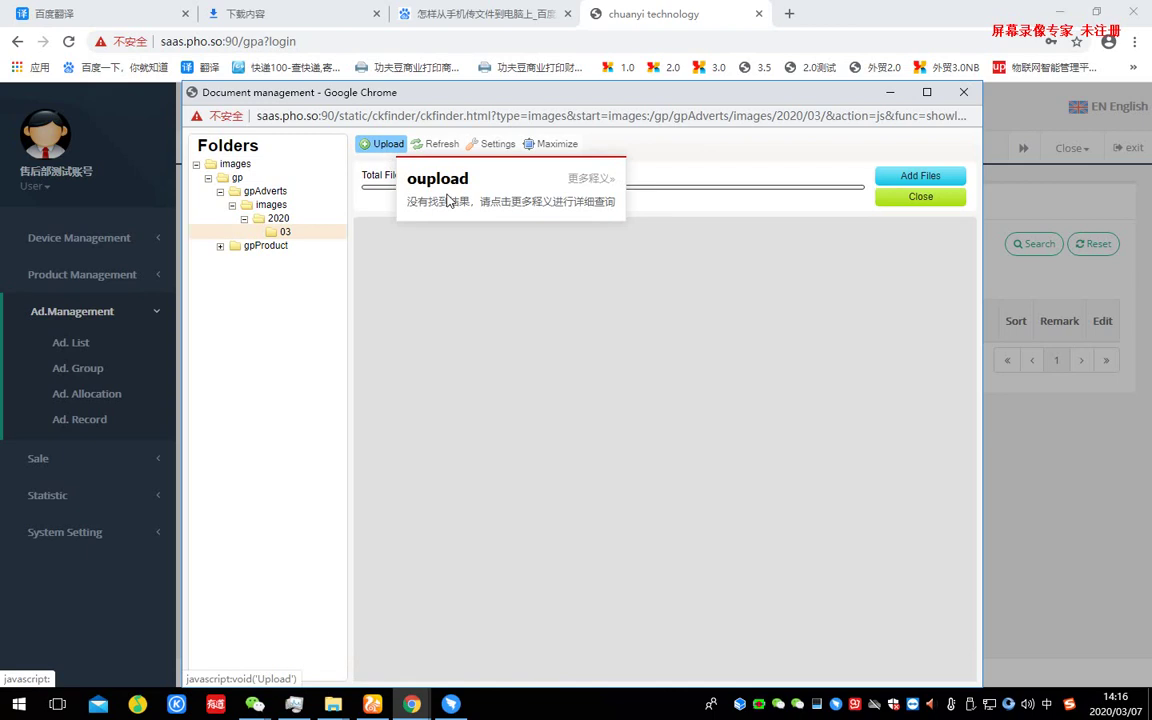
pyautogui.click(920, 175)
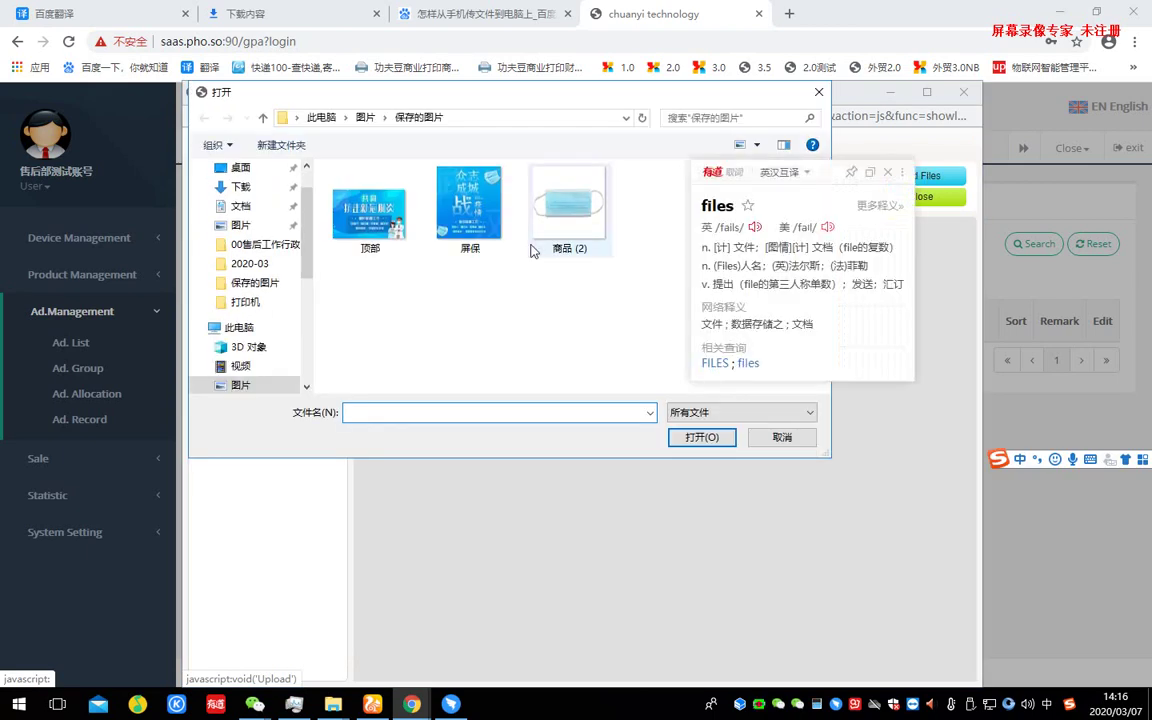
pyautogui.moveTo(429, 274); pyautogui.dragTo(336, 221)
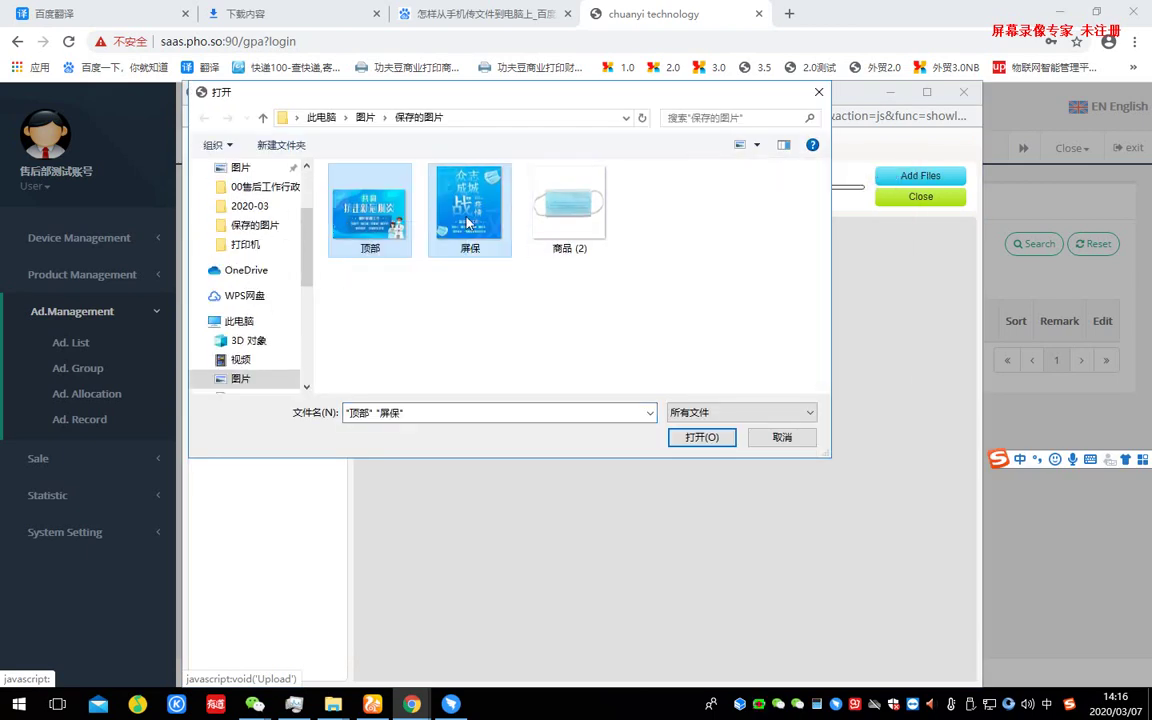
pyautogui.click(705, 438)
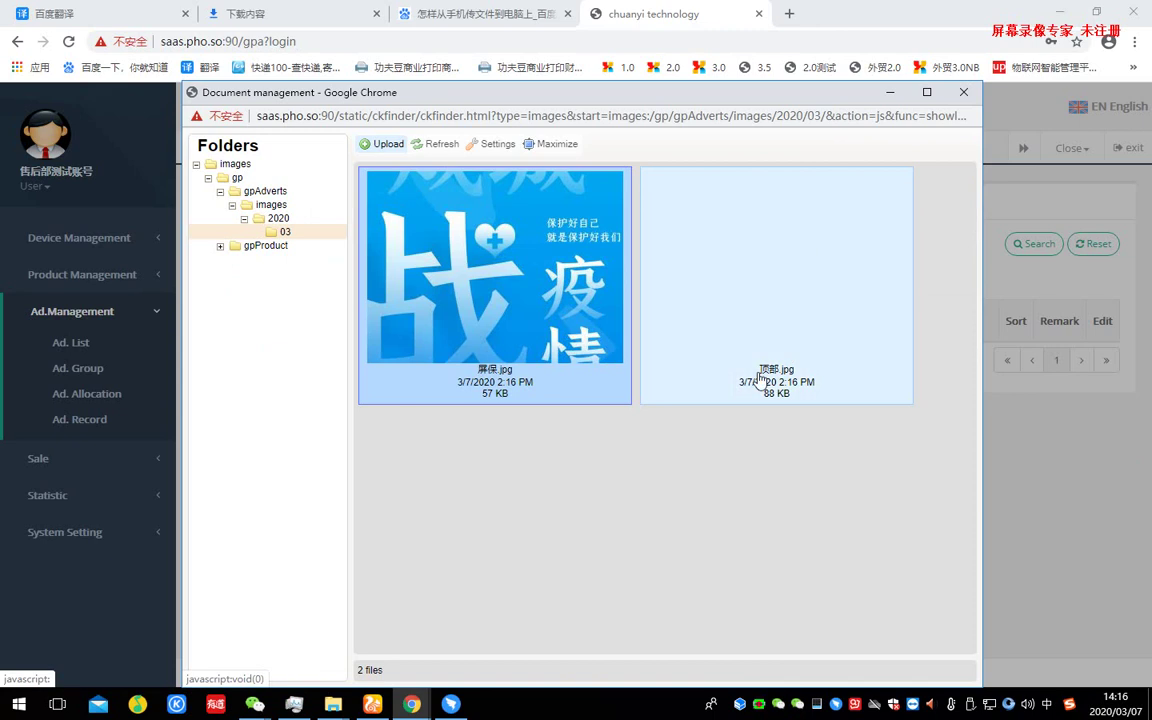
pyautogui.doubleClick(516, 284)
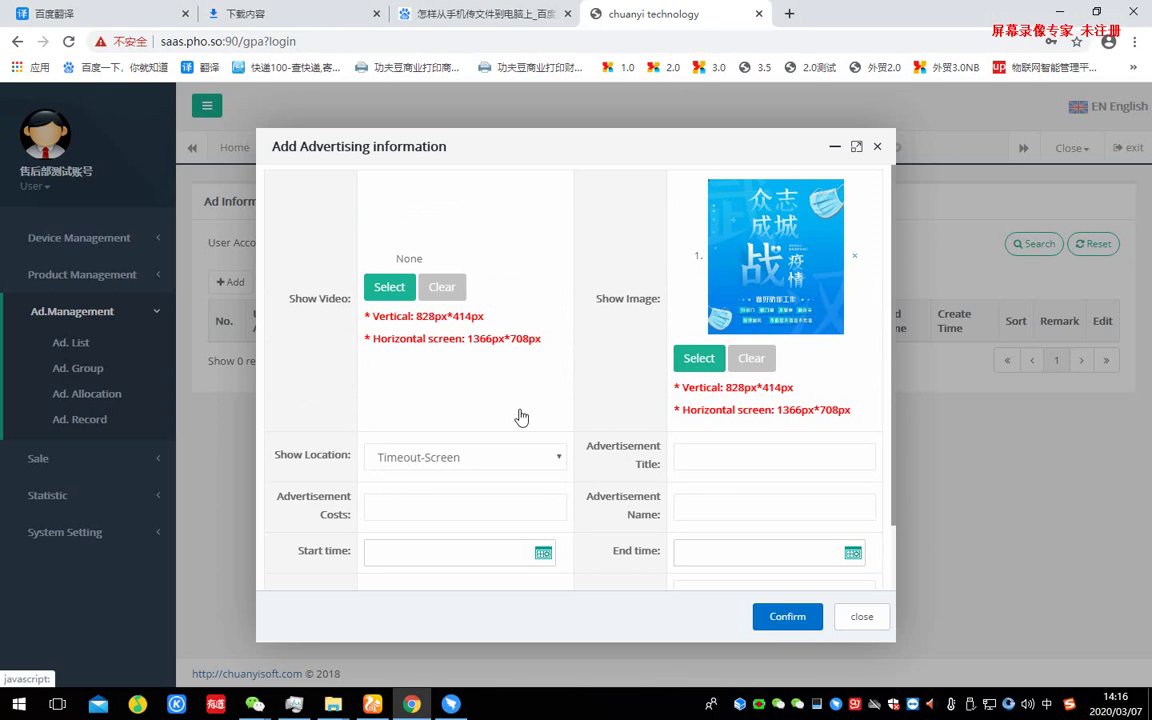
# - Set the ad to run from 2020-03-07 to 2020-03-14 and save it
pyautogui.scroll(-1, 548, 481)
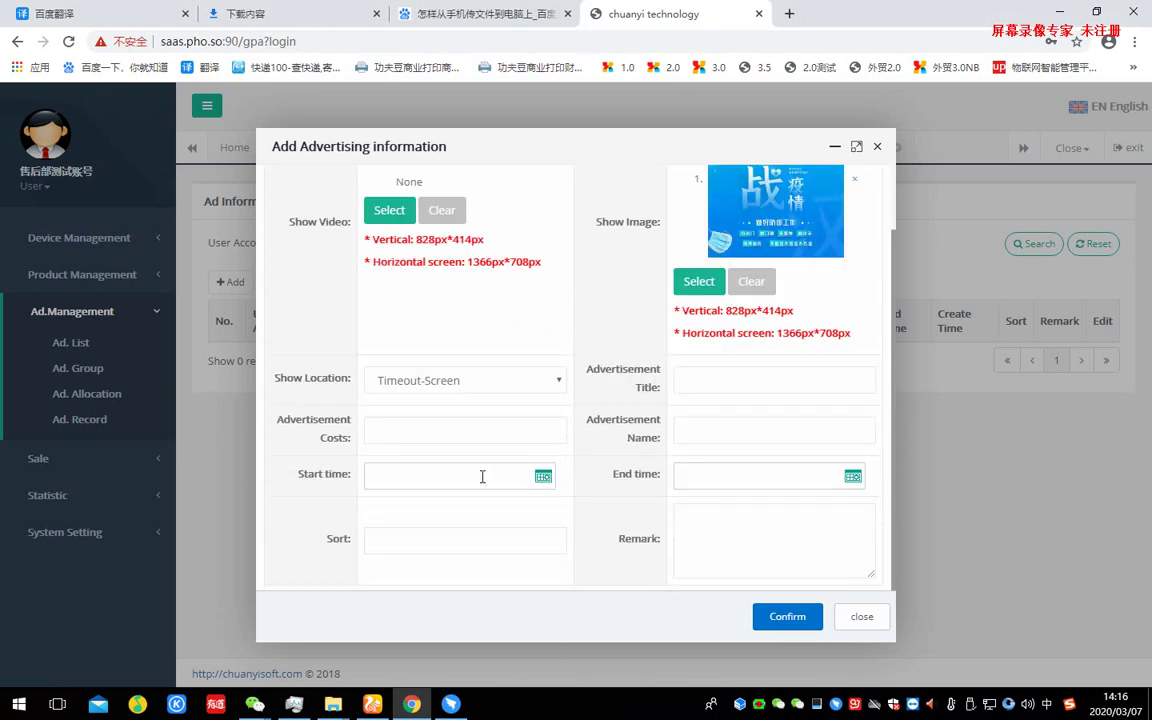
pyautogui.click(482, 477)
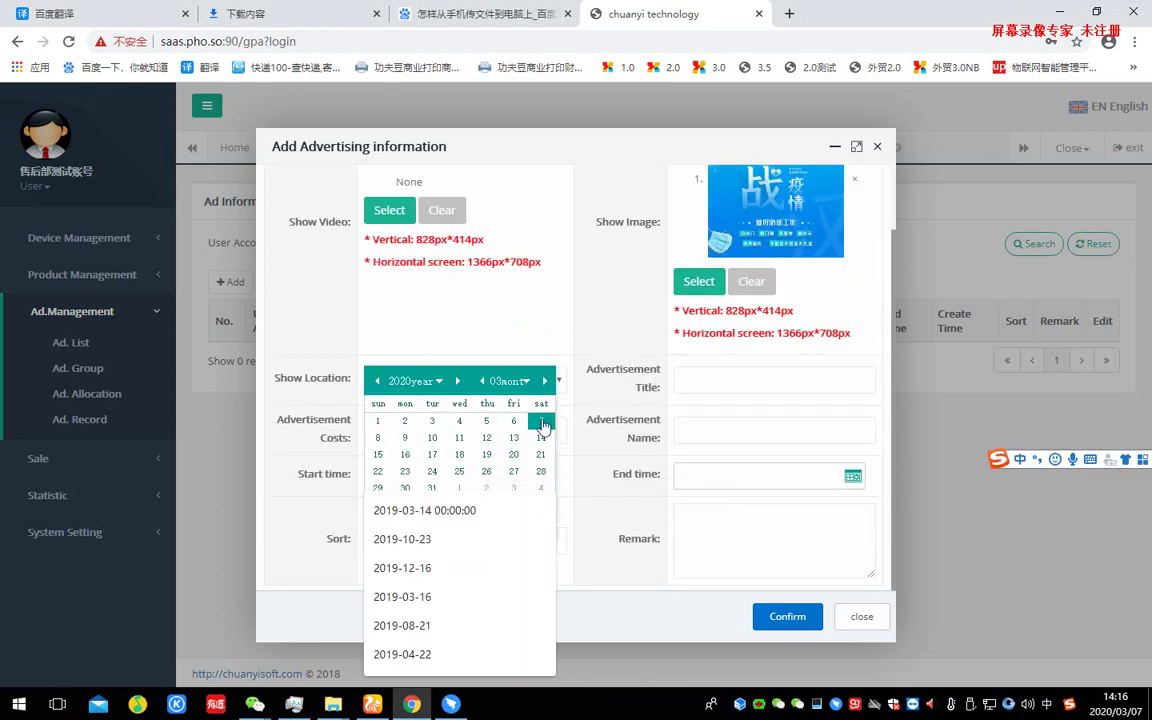
pyautogui.click(543, 425)
pyautogui.click(686, 476)
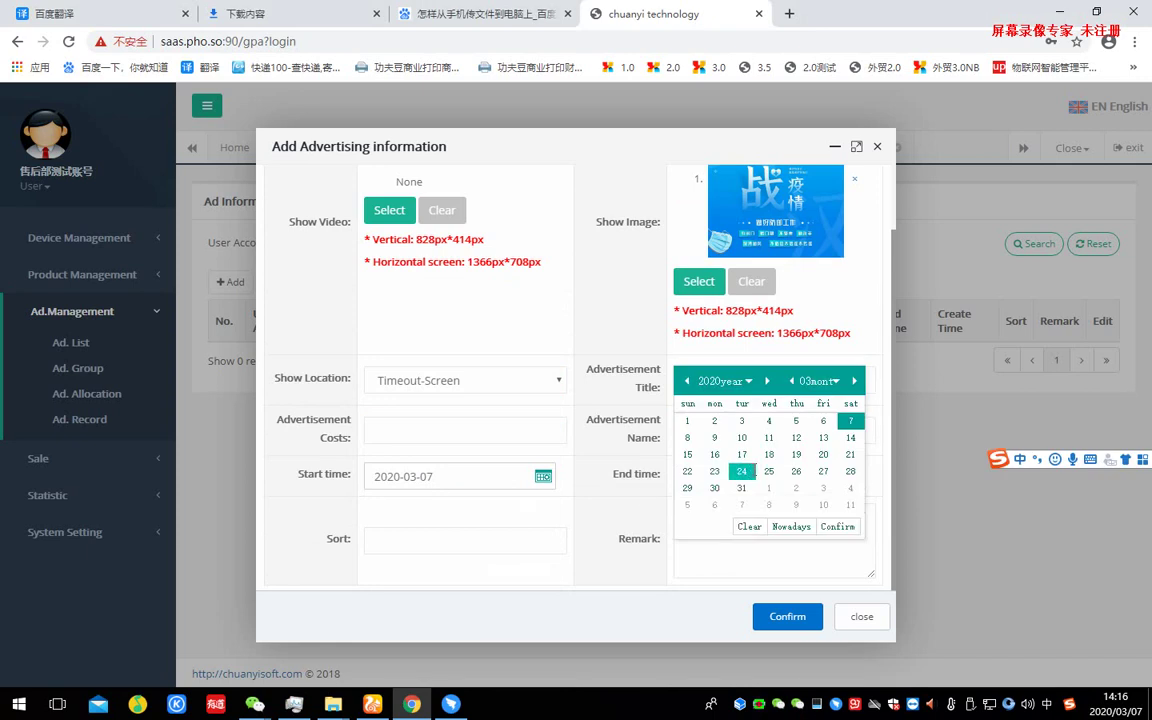
pyautogui.click(850, 437)
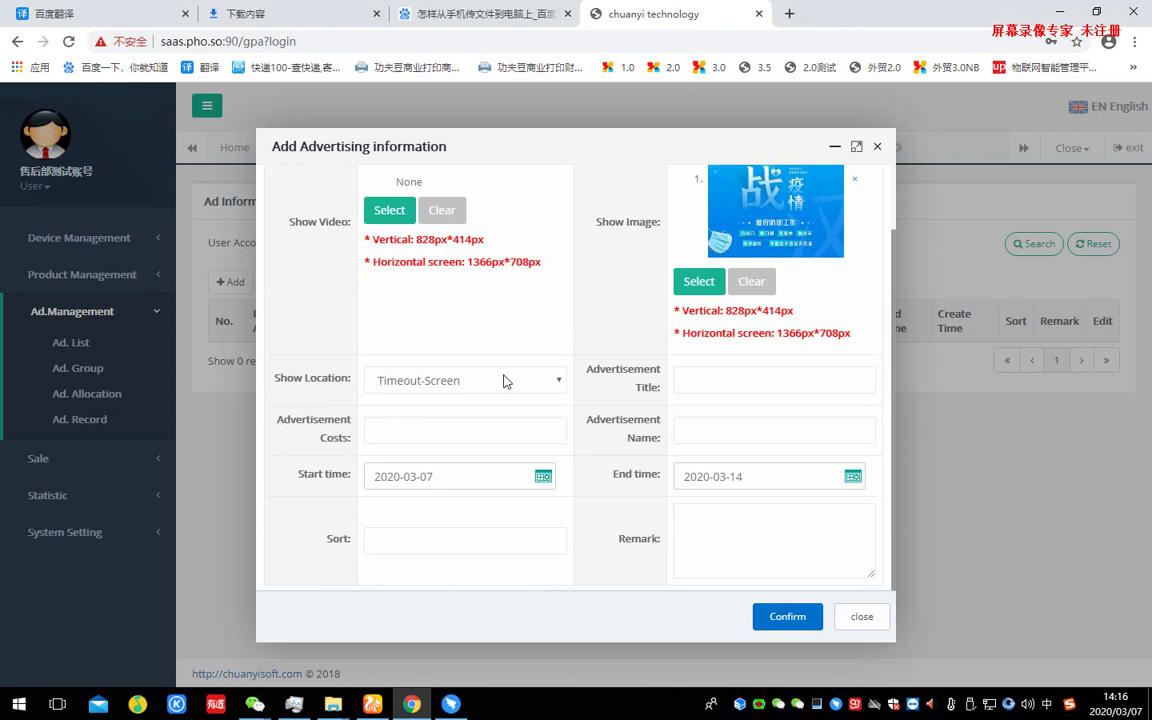
pyautogui.click(786, 616)
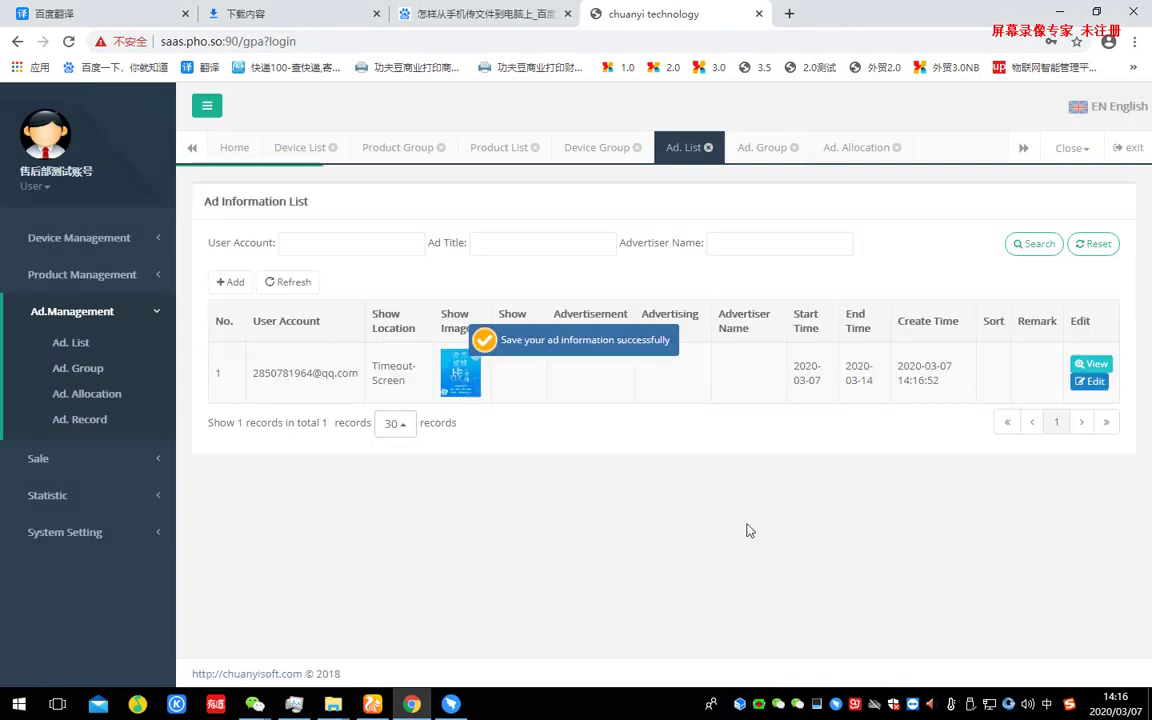
pyautogui.click(231, 282)
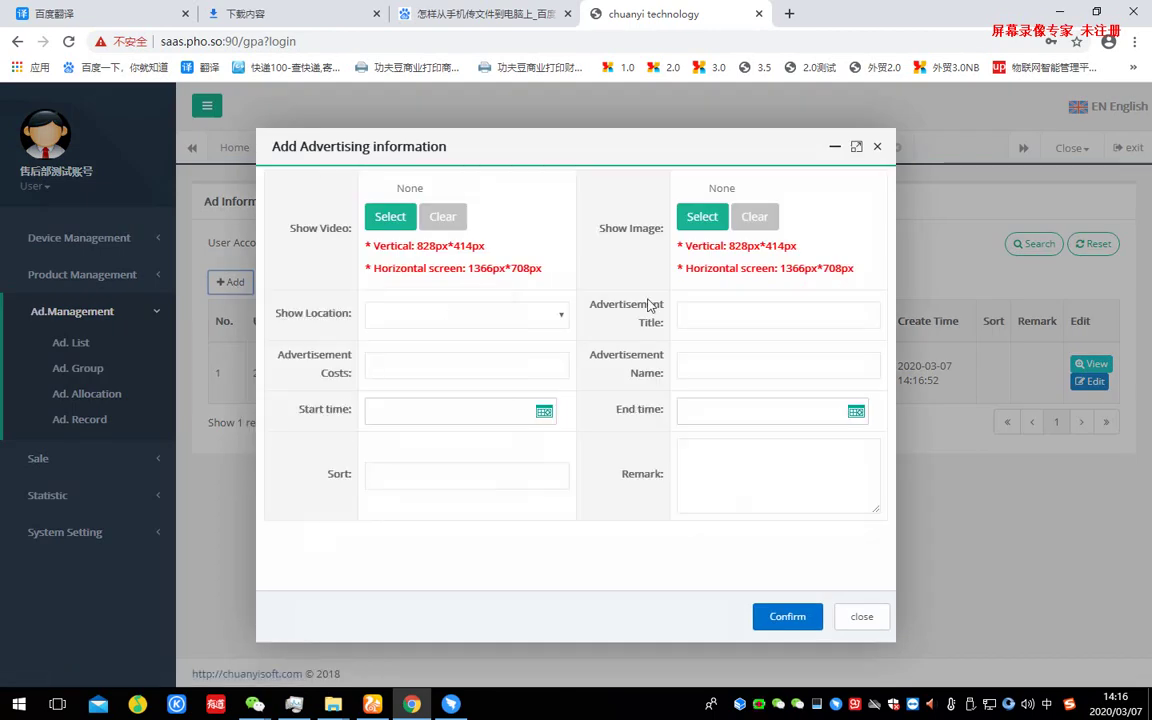
# - Set the new ad's location to HomePage-Top with the 顶部.jpg image
pyautogui.click(430, 315)
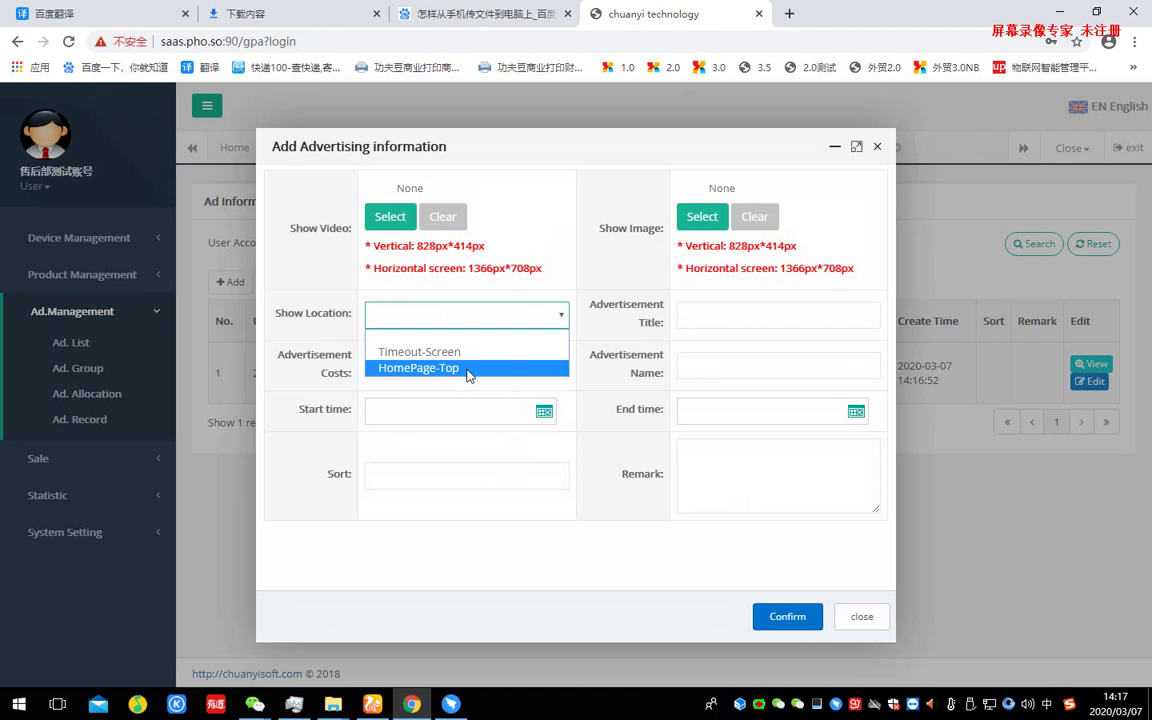
pyautogui.click(467, 369)
pyautogui.click(700, 219)
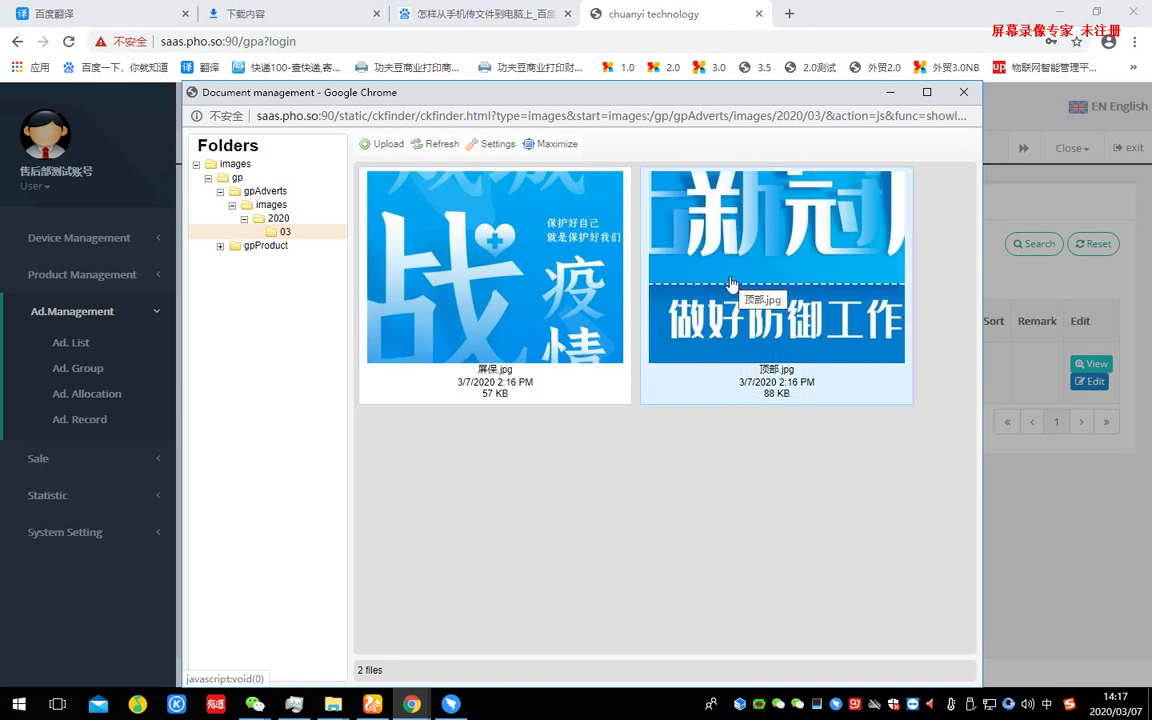
pyautogui.doubleClick(730, 284)
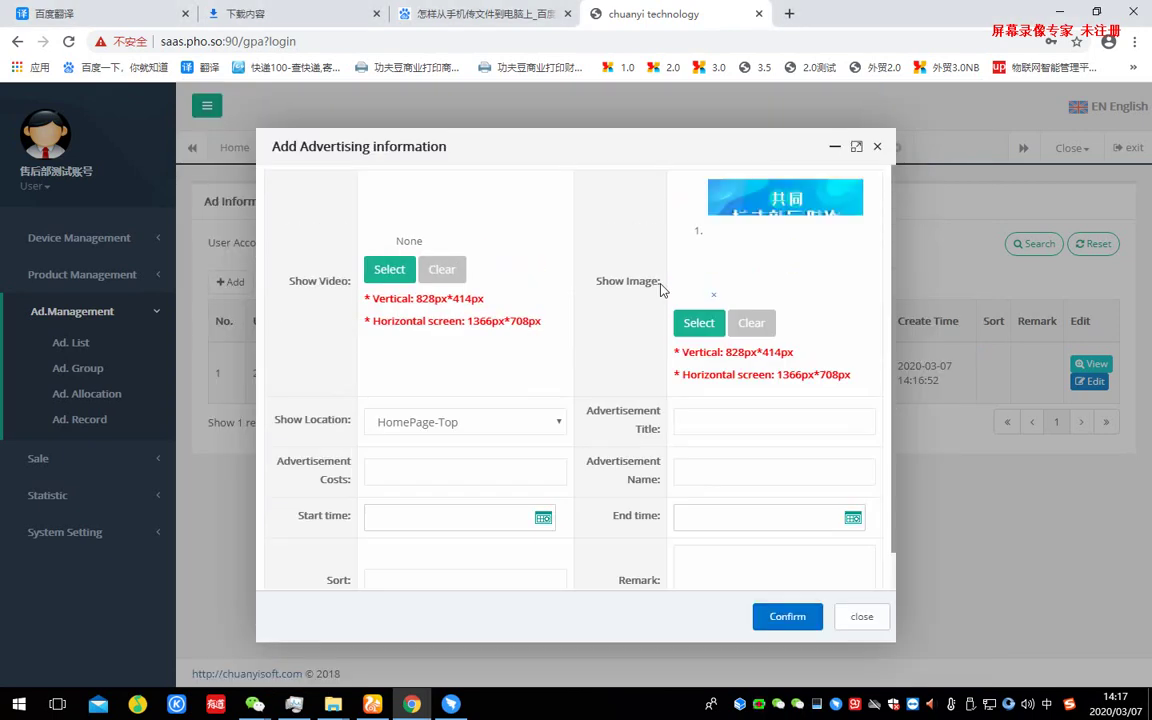
# - Give the HomePage-Top ad dates 2020-03-07 to 2020-03-14 and save it
pyautogui.click(491, 524)
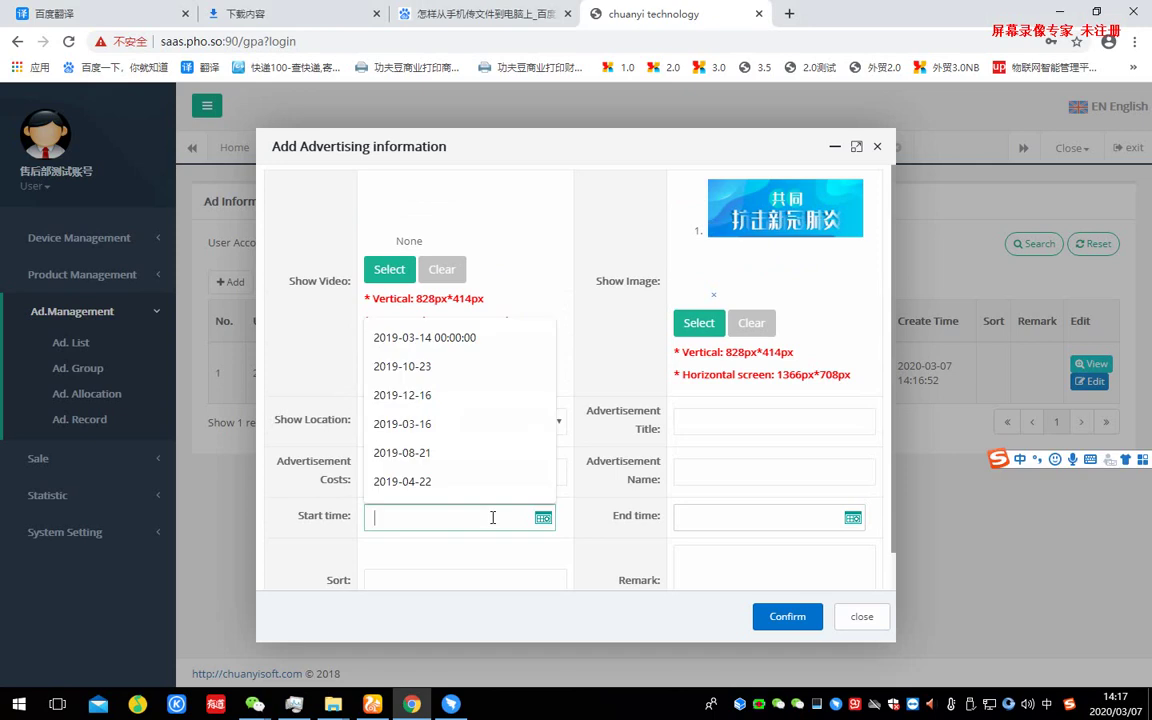
pyautogui.click(449, 482)
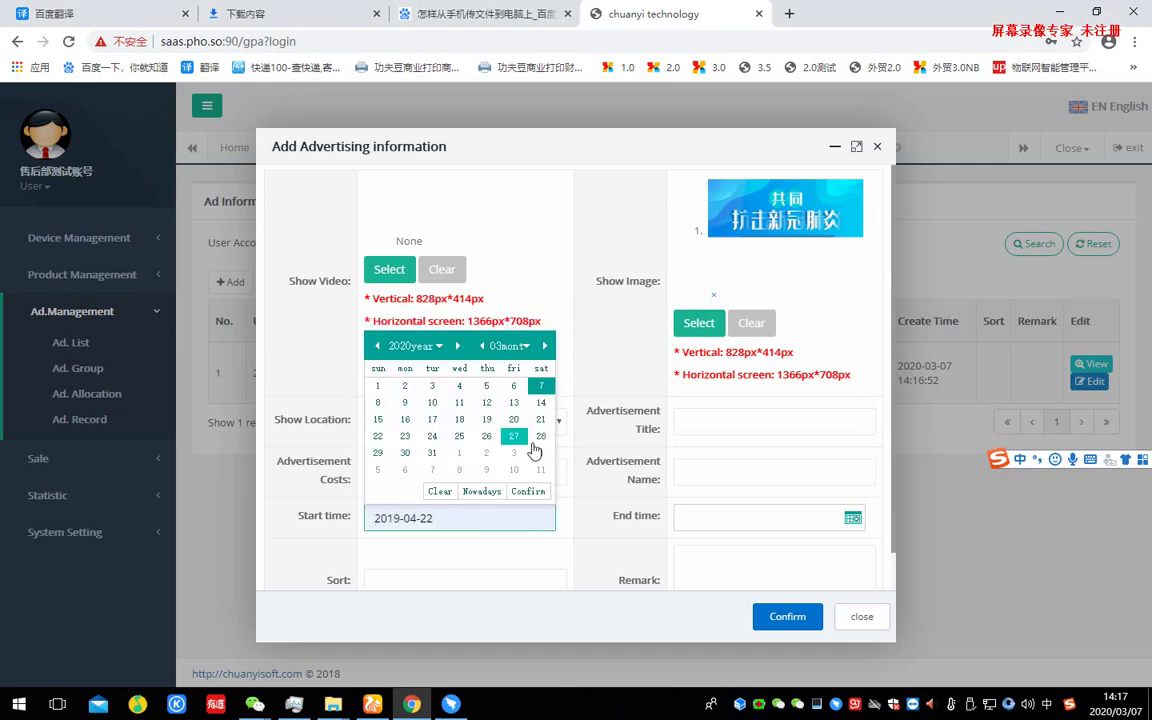
pyautogui.click(481, 491)
pyautogui.click(805, 520)
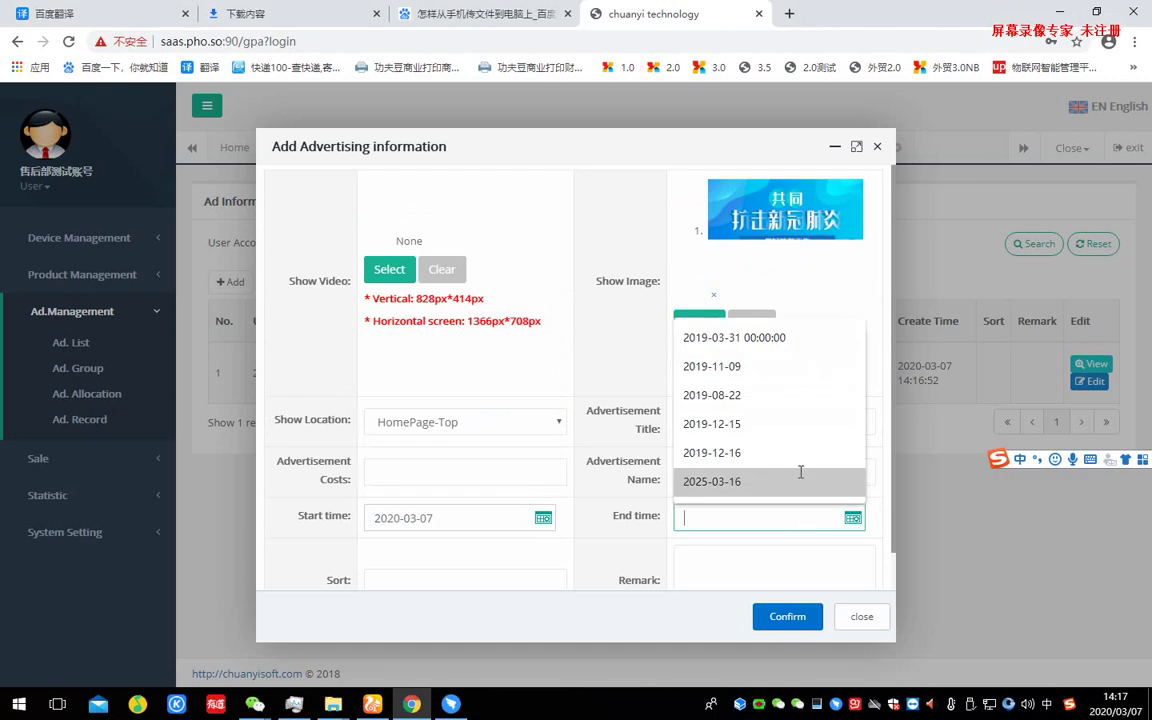
pyautogui.click(760, 485)
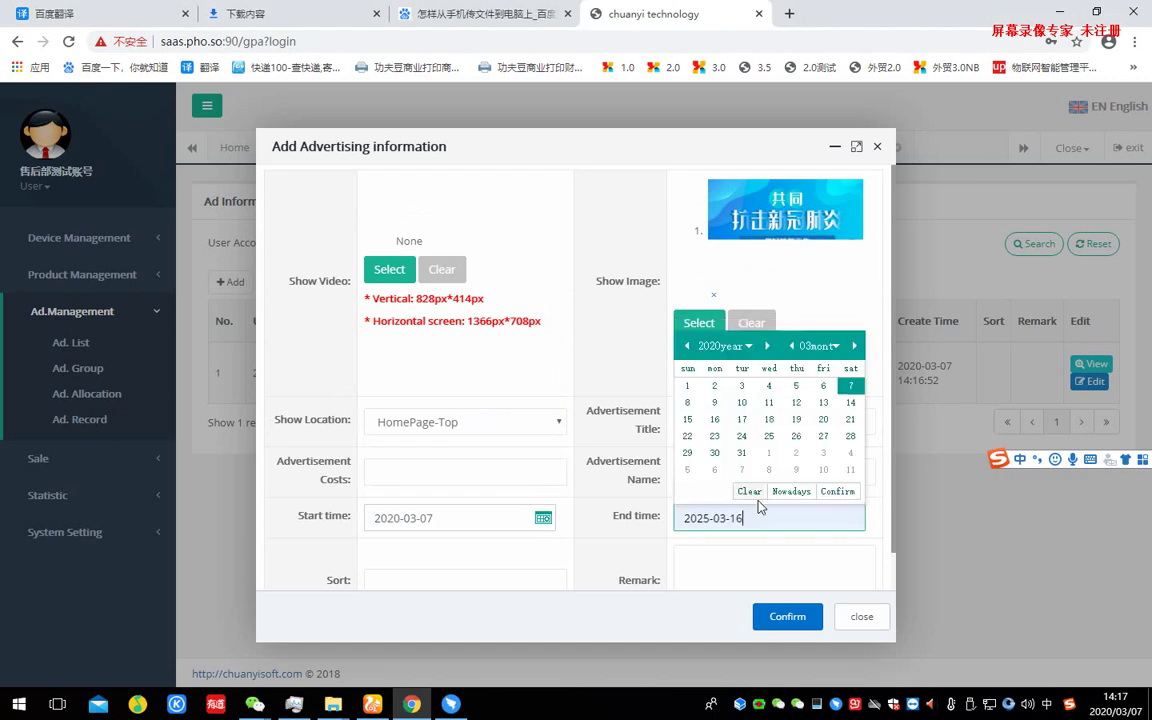
pyautogui.click(843, 401)
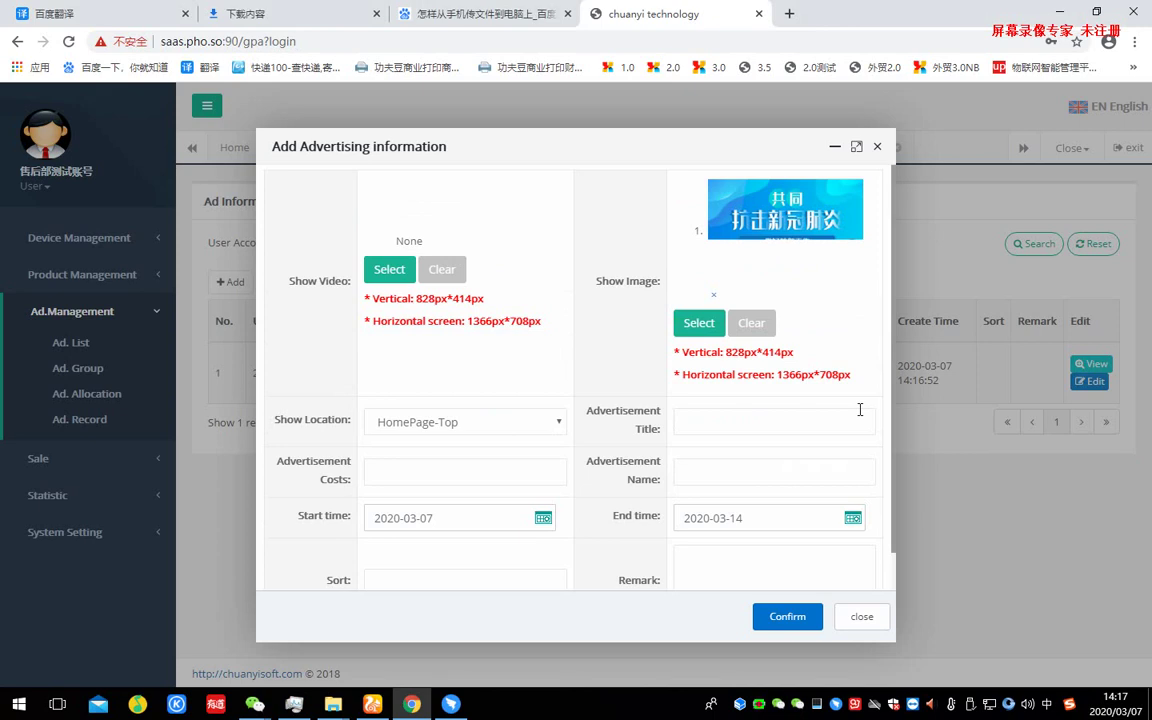
pyautogui.scroll(-1, 859, 410)
pyautogui.click(765, 617)
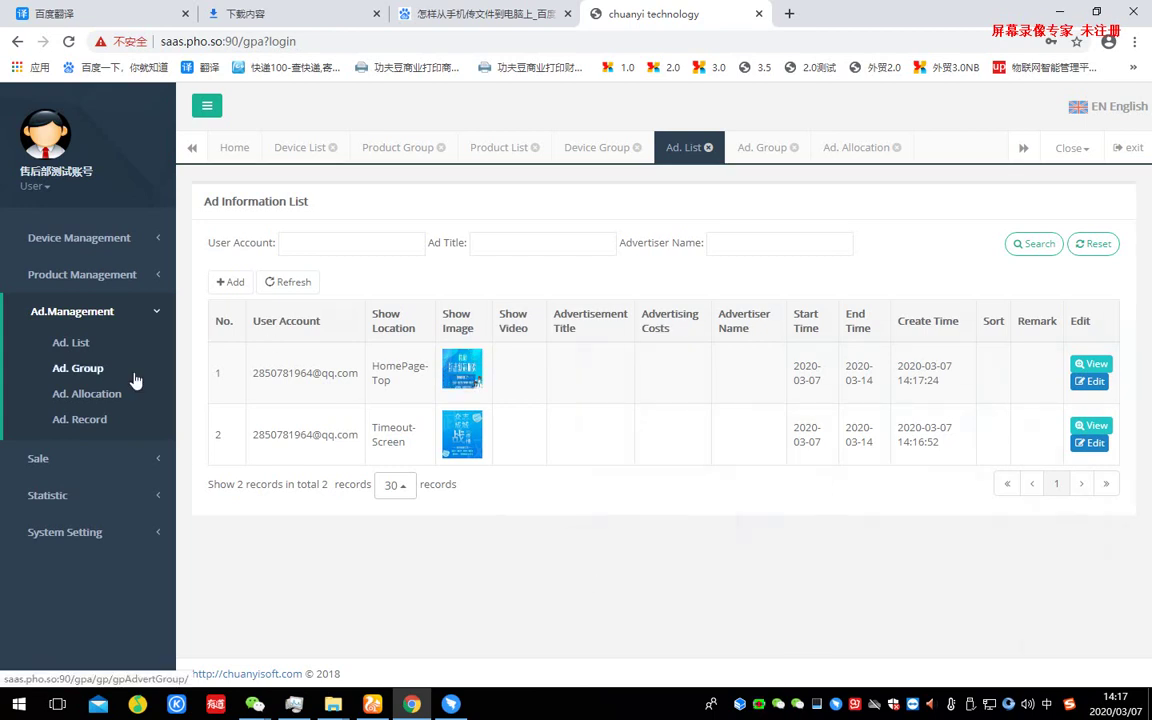
# - On the Ad Group list, add a group named 中学医疗机器 and save it
pyautogui.click(136, 379)
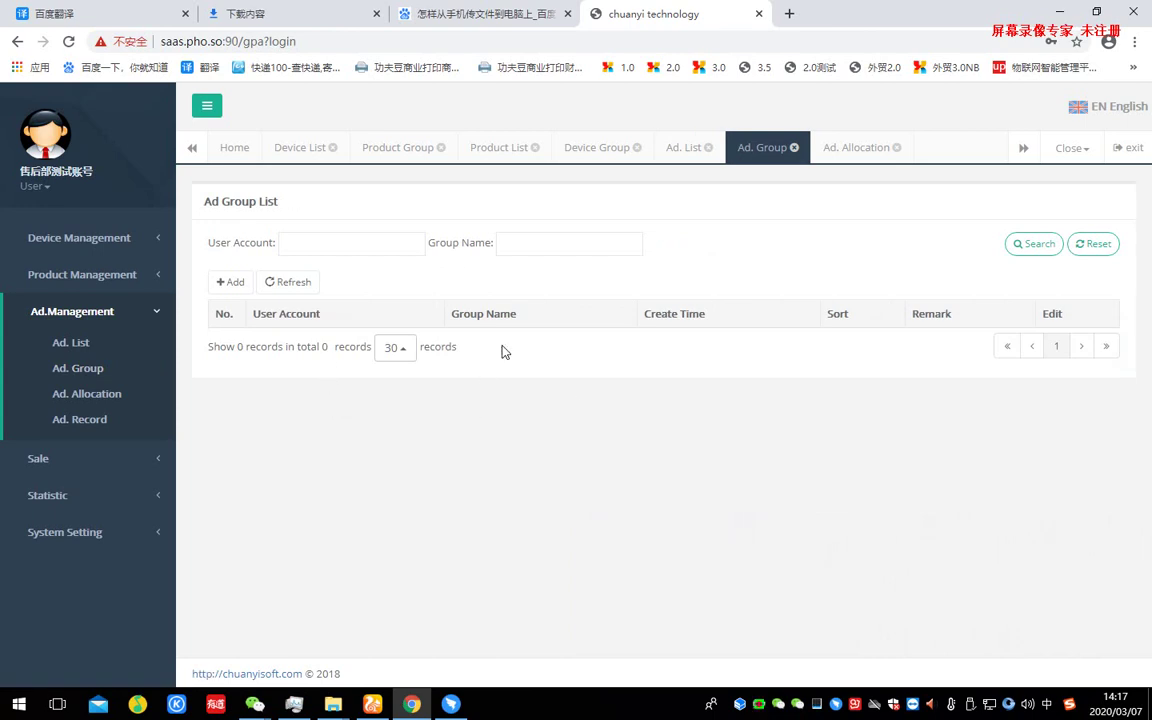
pyautogui.click(229, 282)
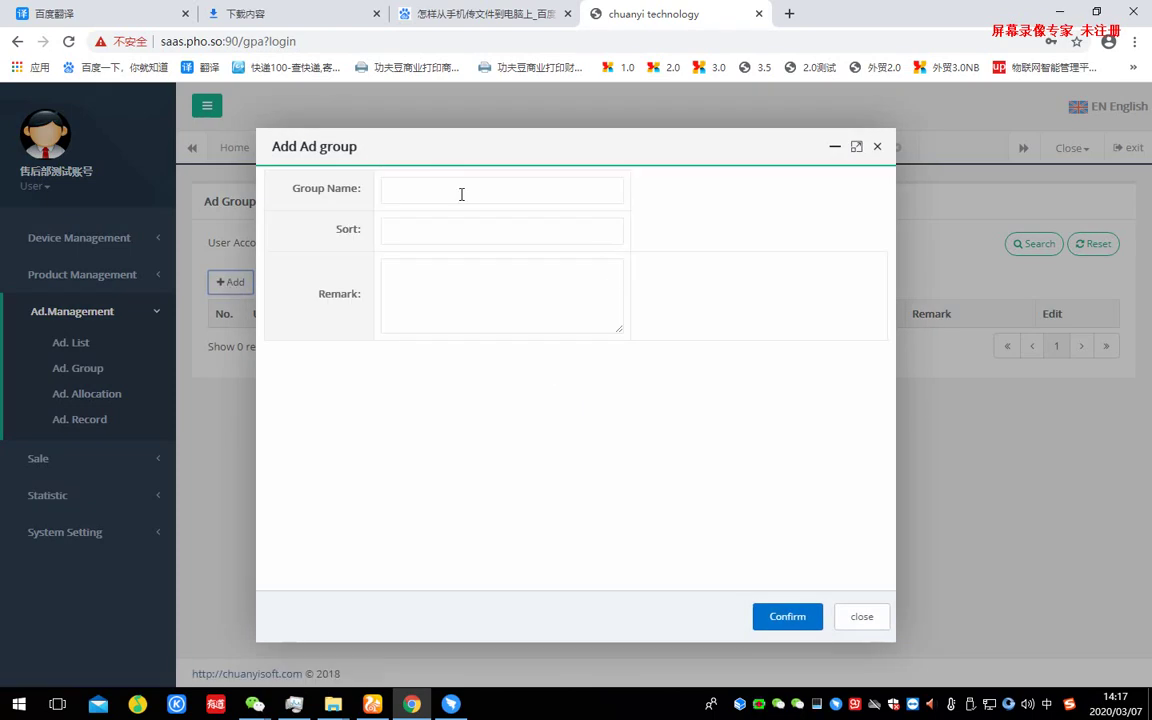
pyautogui.click(460, 189)
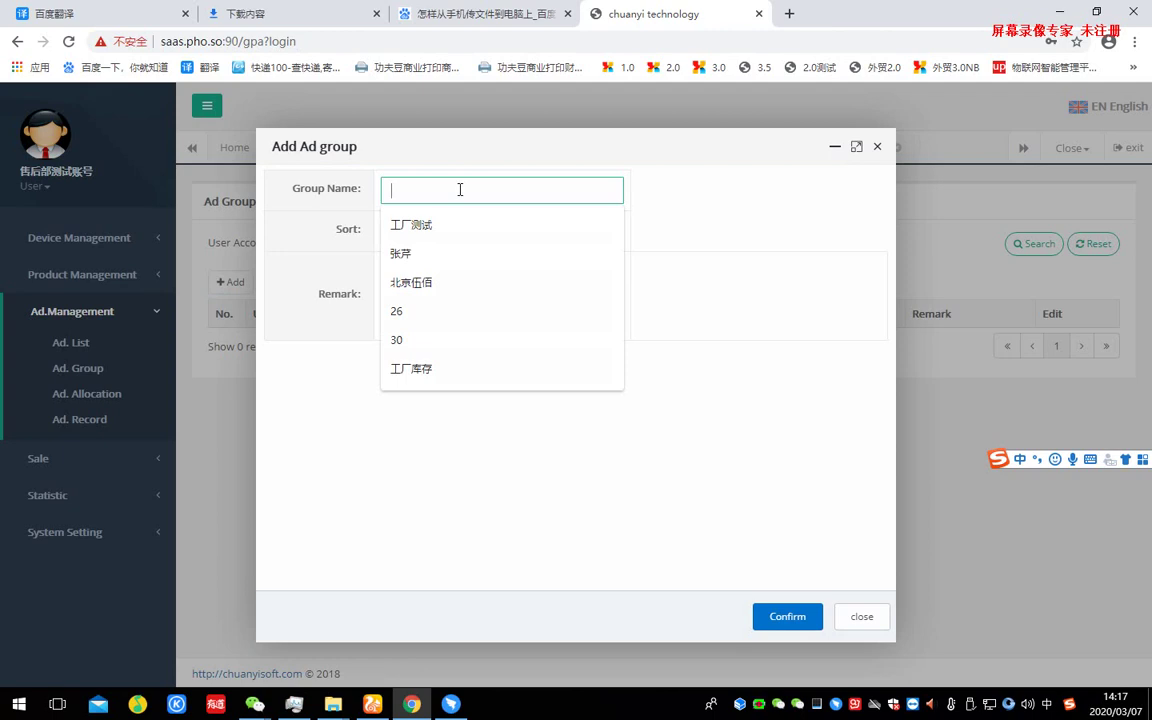
pyautogui.write('z')
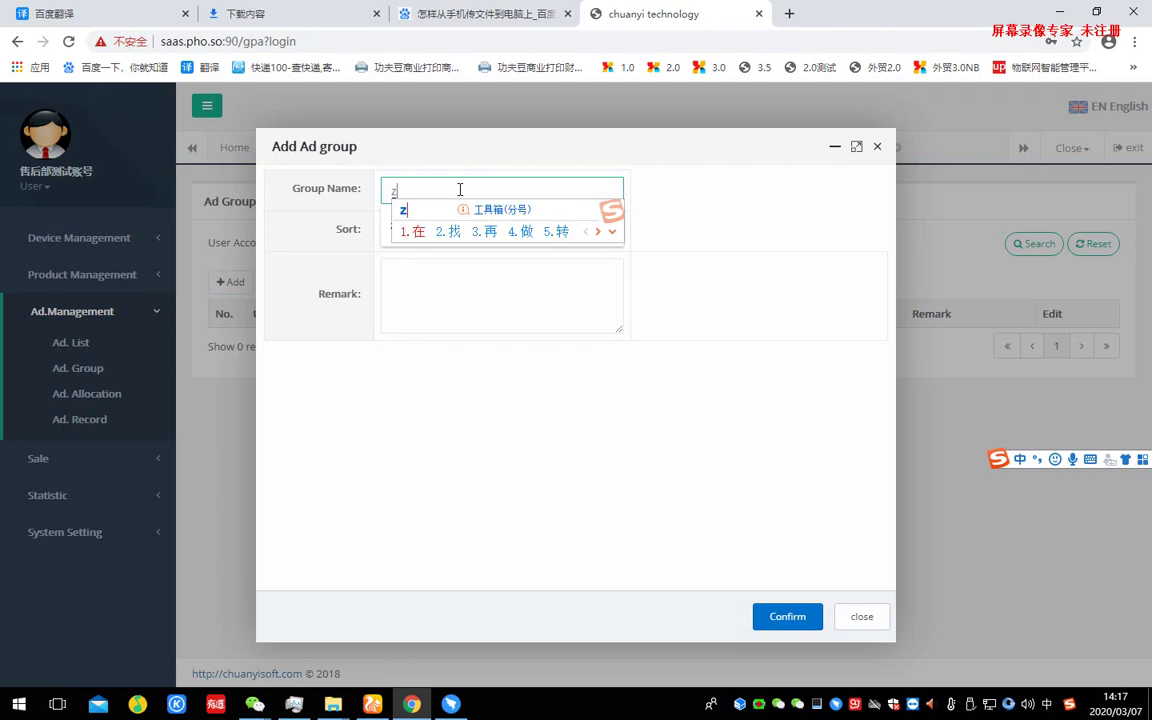
pyautogui.write('hongxue')
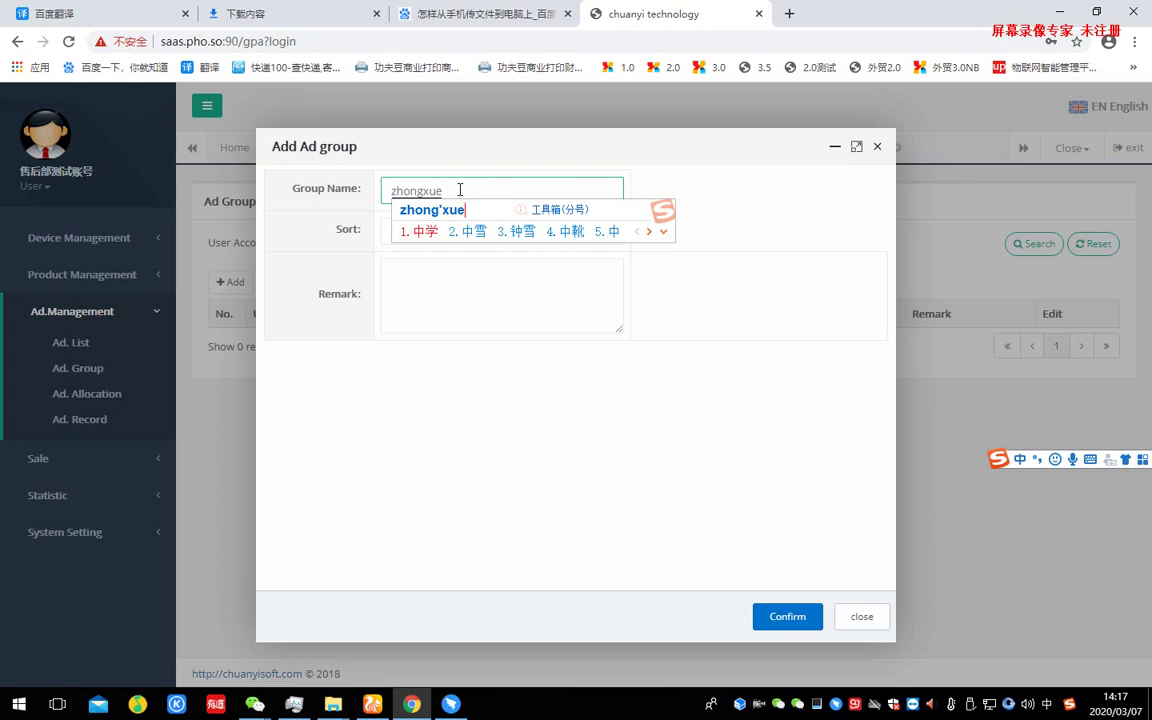
pyautogui.press('space')
pyautogui.write('yil')
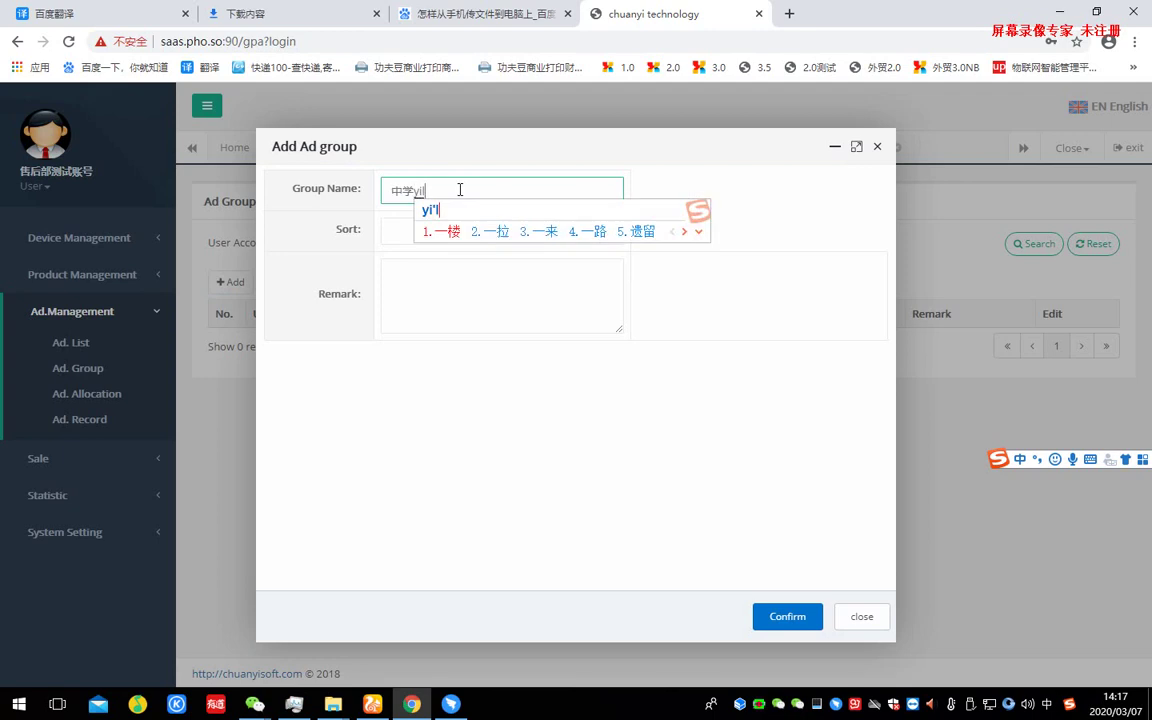
pyautogui.write('iao')
pyautogui.press('space')
pyautogui.write('jiqi')
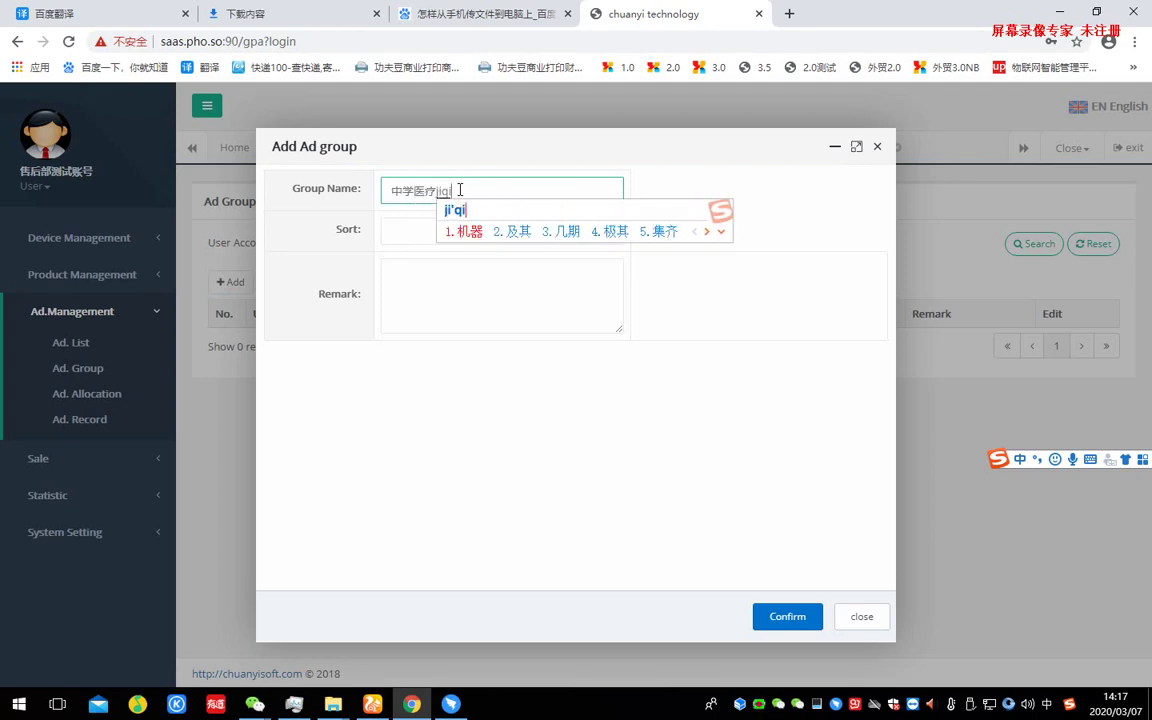
pyautogui.press('space')
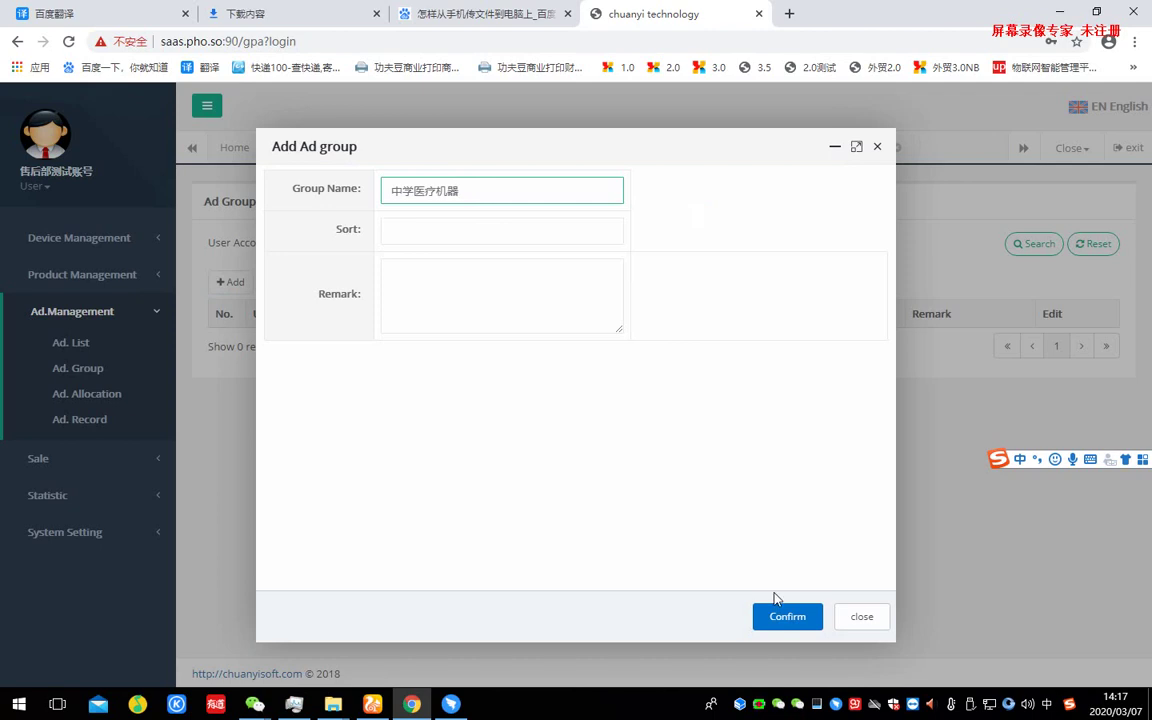
pyautogui.click(789, 617)
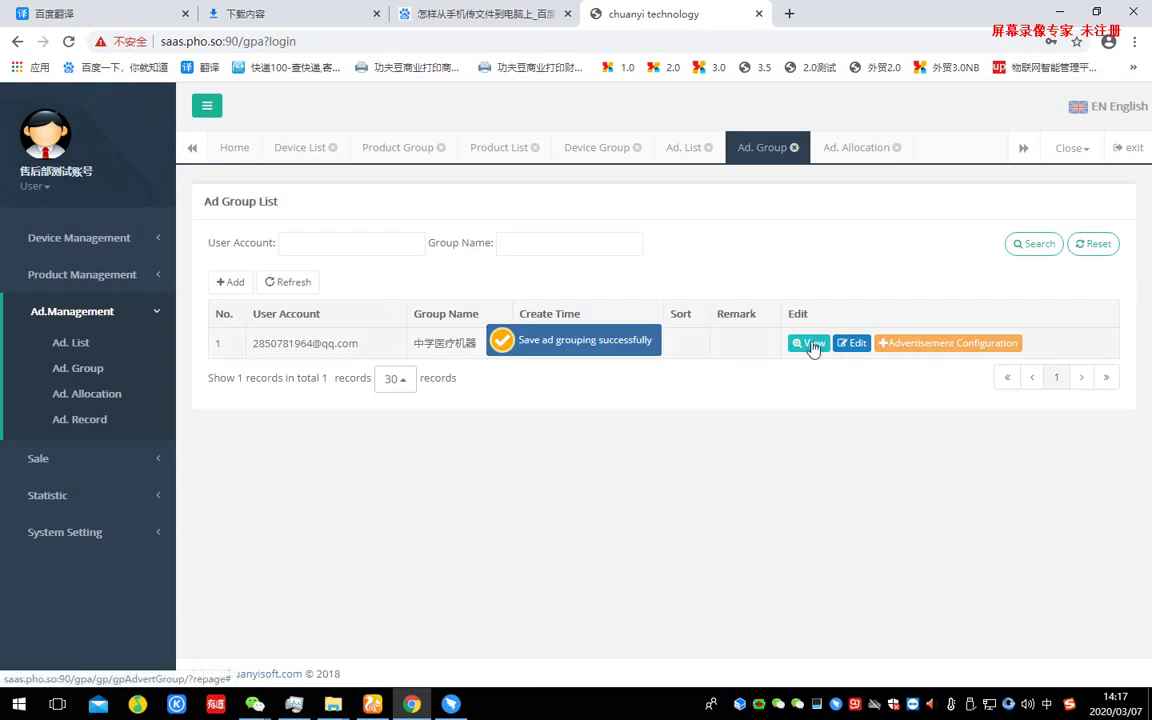
# - Add the HomePage-Top ad to the 中学医疗机器 group's advertisement configuration
pyautogui.click(922, 346)
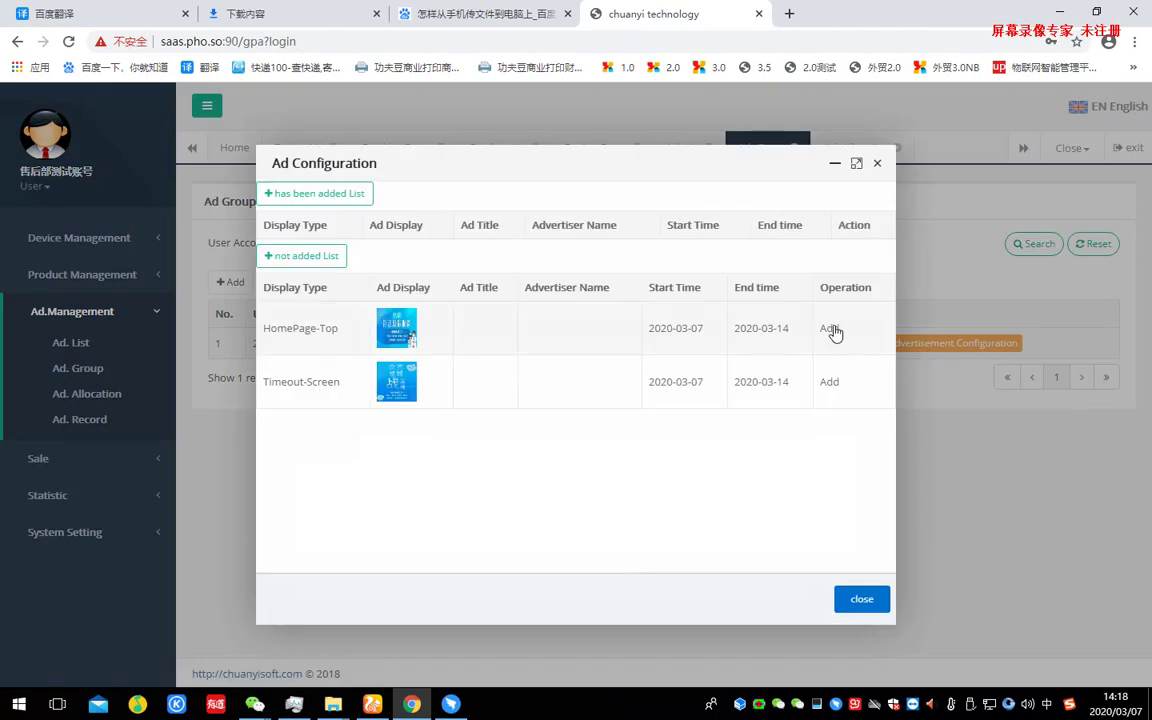
pyautogui.moveTo(835, 332)
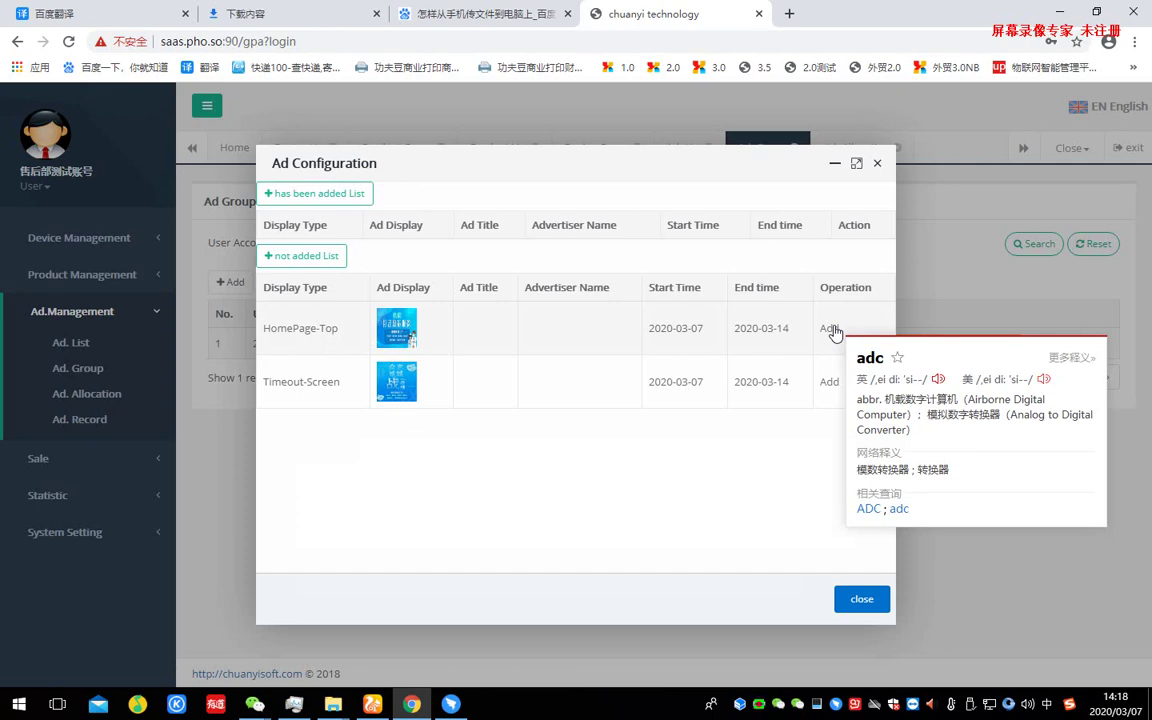
pyautogui.click(833, 329)
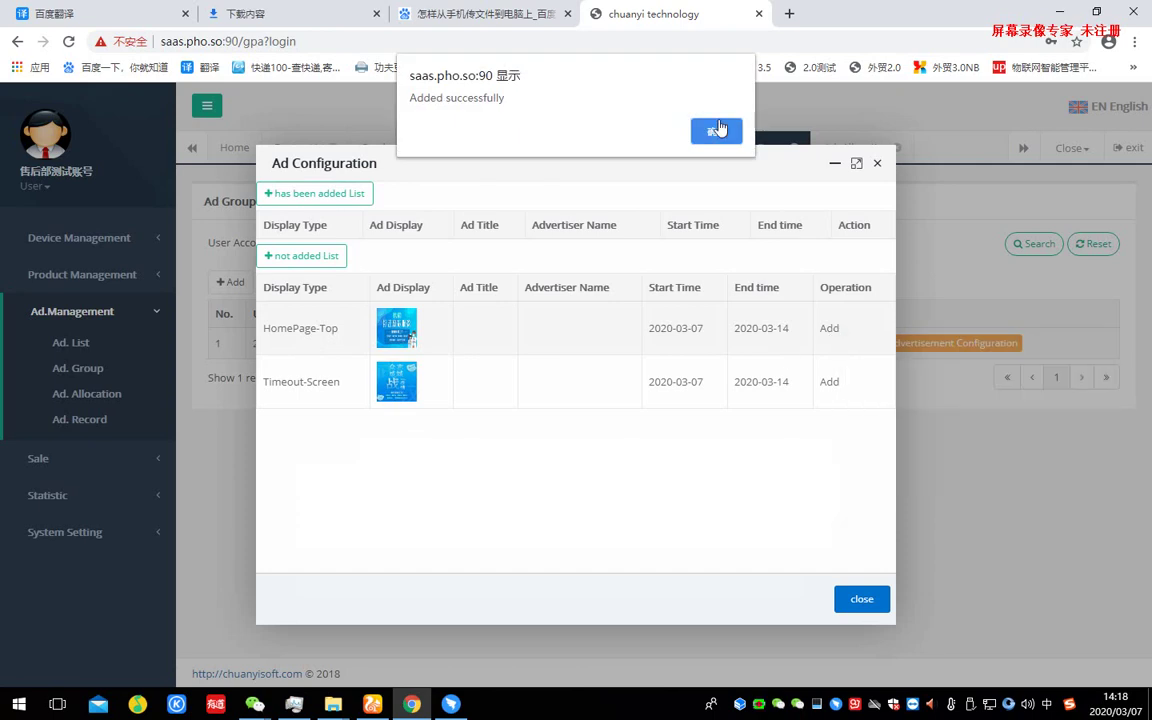
pyautogui.click(717, 133)
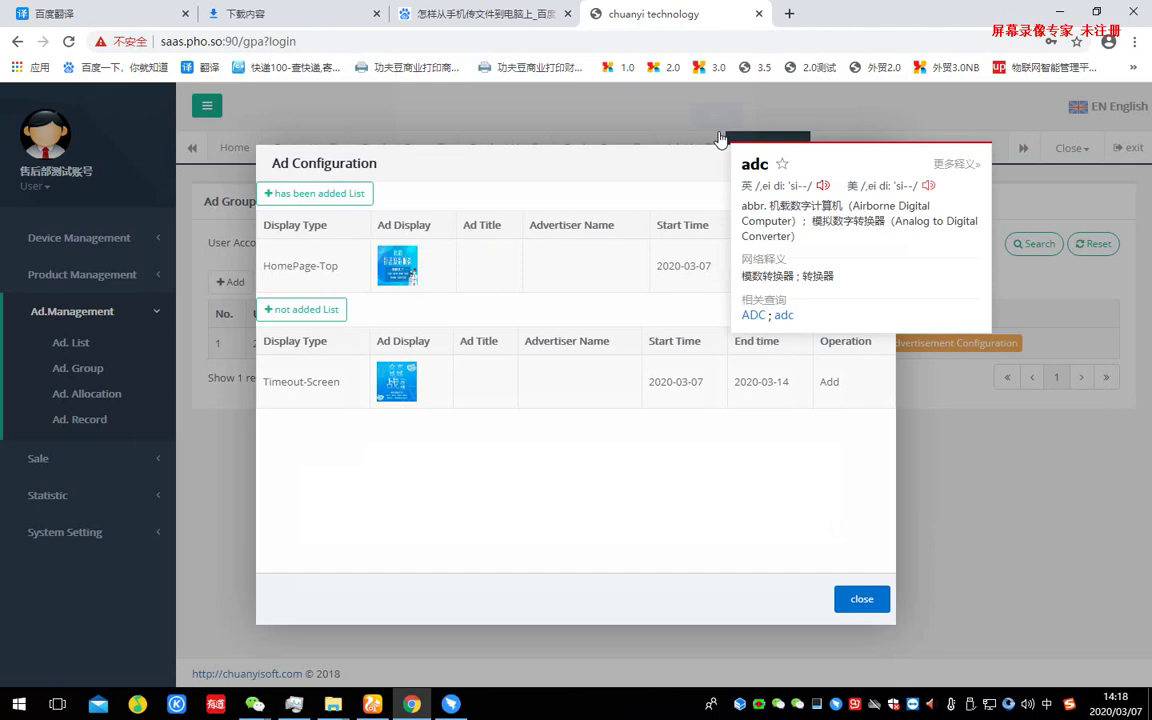
# - Add the Timeout-Screen ad to the group as well, then close the configuration
pyautogui.click(290, 192)
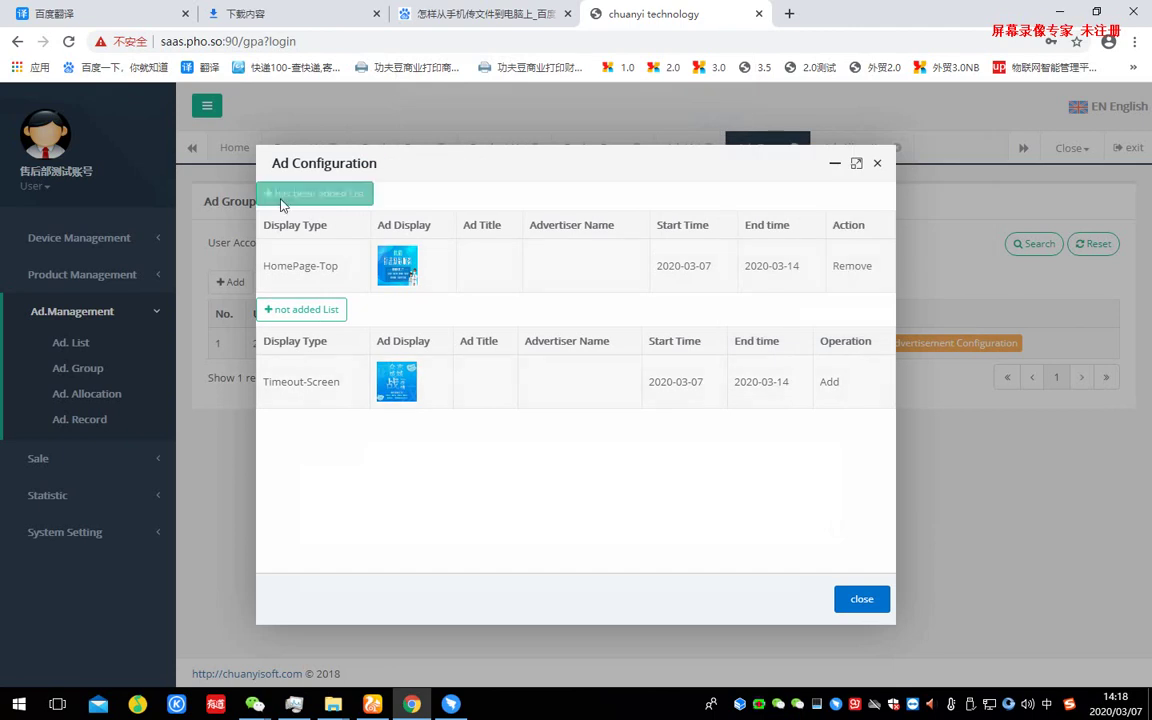
pyautogui.click(290, 304)
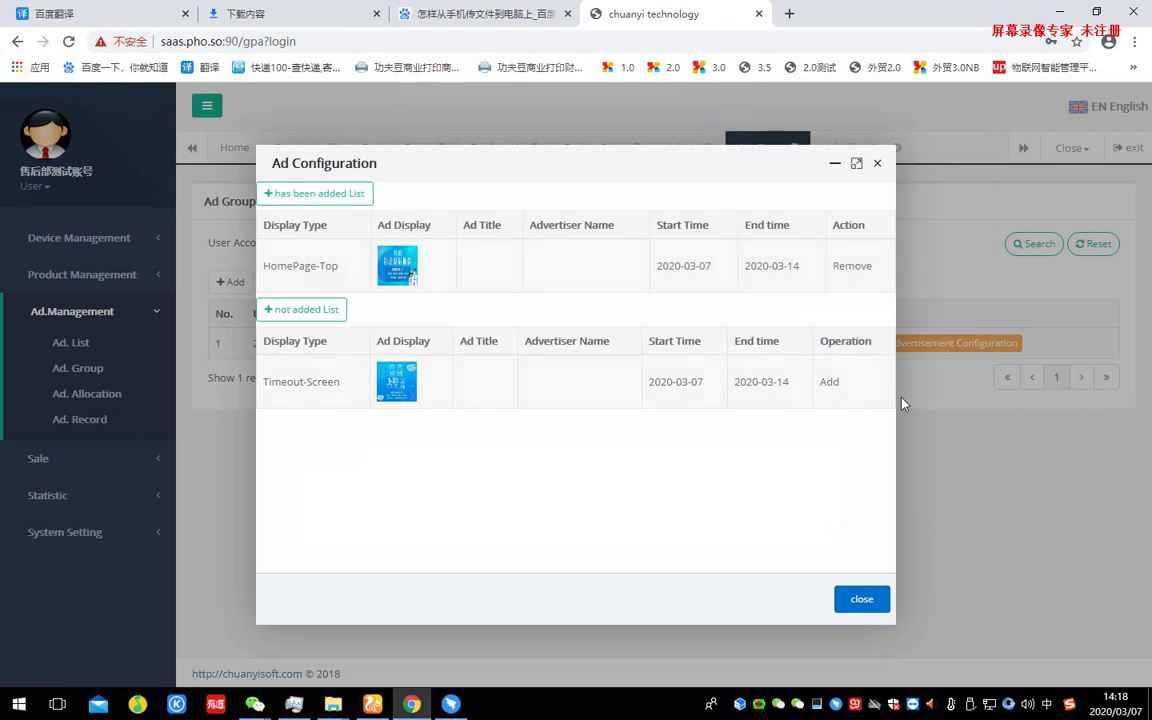
pyautogui.click(829, 383)
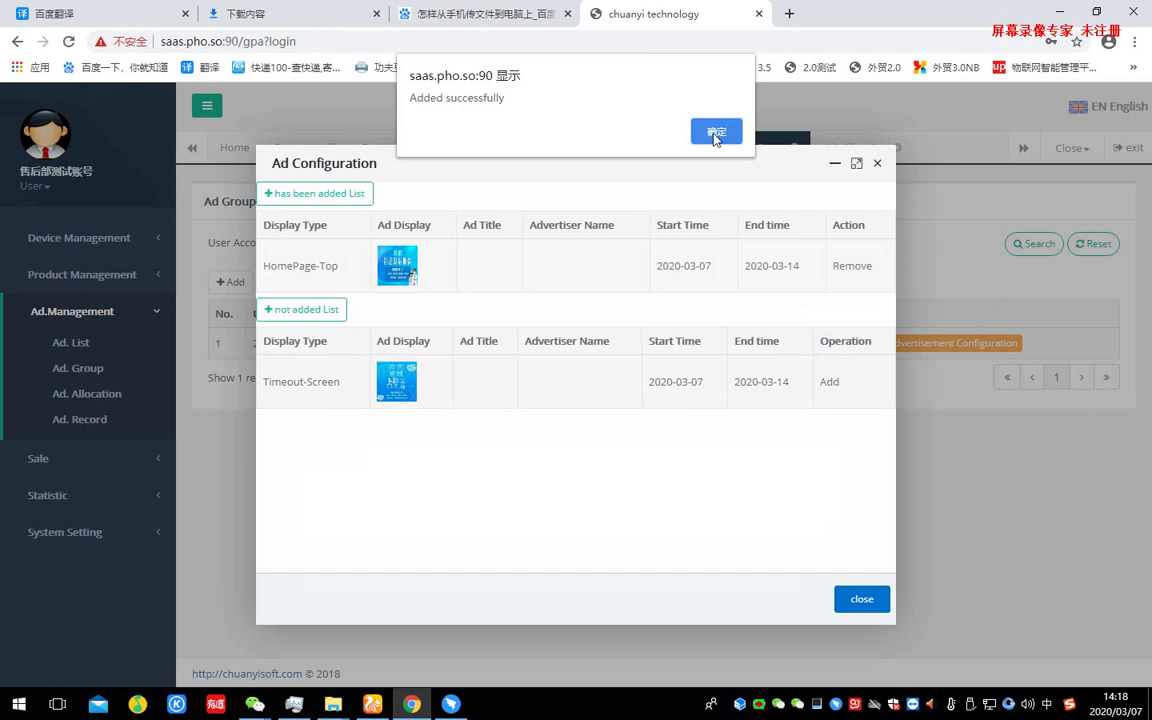
pyautogui.click(716, 134)
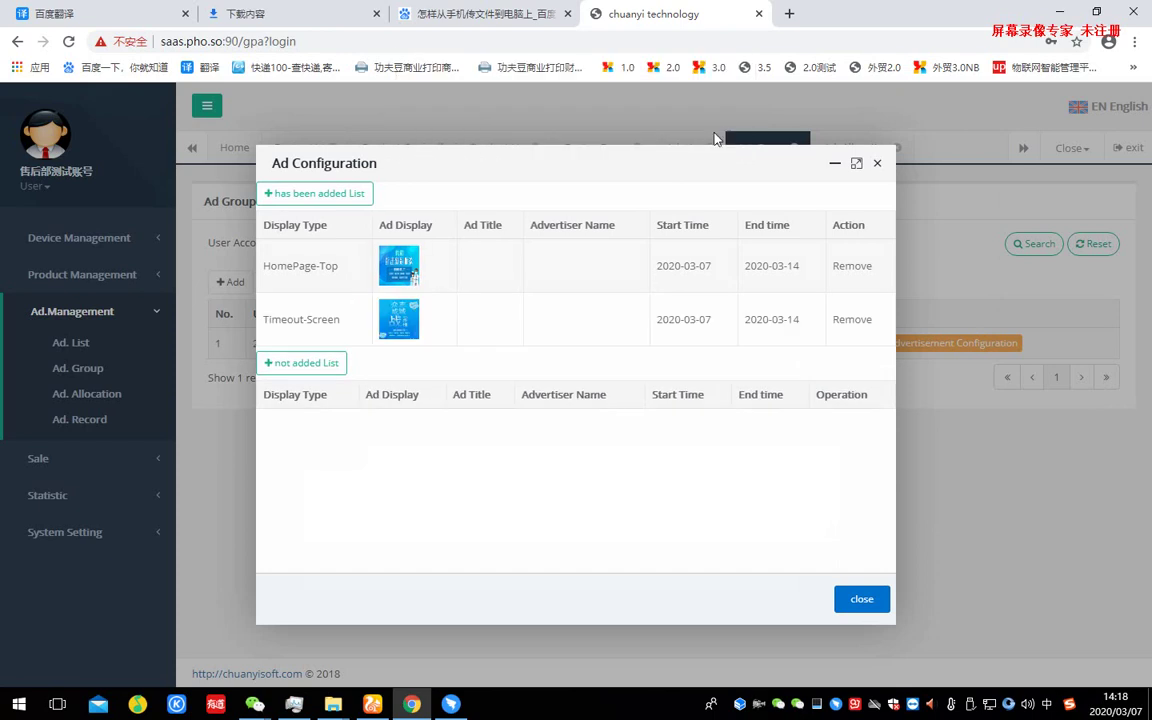
pyautogui.click(854, 320)
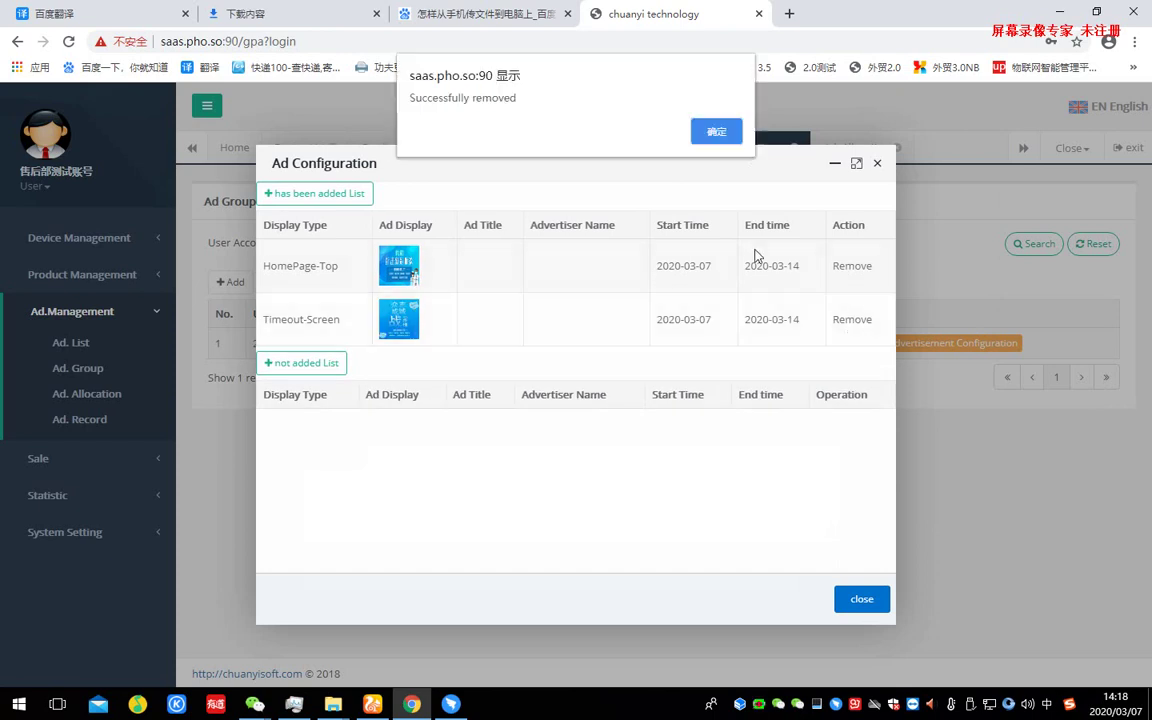
pyautogui.click(716, 133)
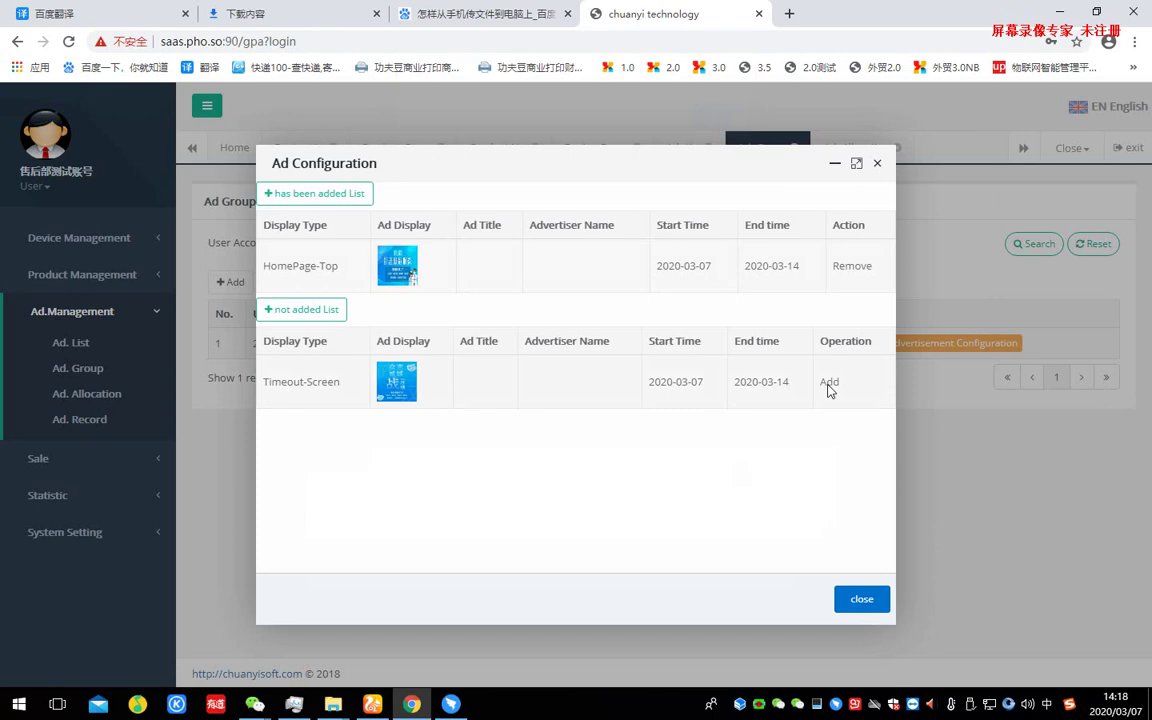
pyautogui.click(829, 383)
pyautogui.click(716, 135)
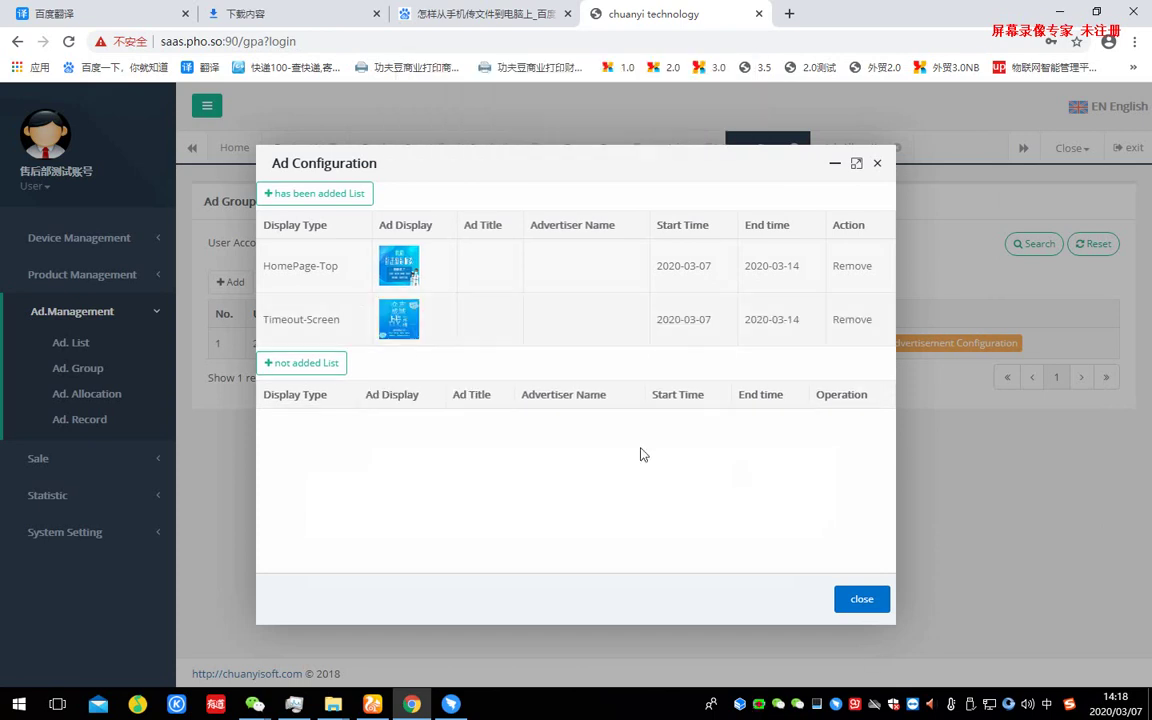
pyautogui.click(857, 602)
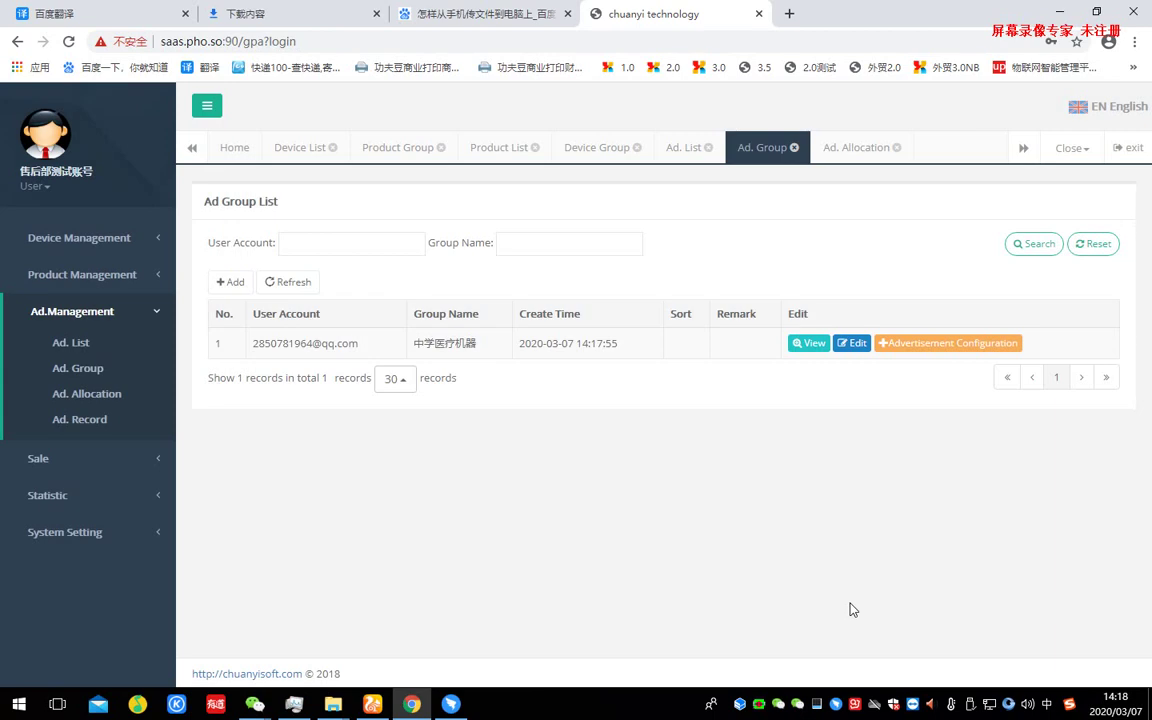
# - Add a Device Ad Group allocation of ad group 中学医疗机器 to device group 谷歌中学医疗机 and save
pyautogui.click(91, 395)
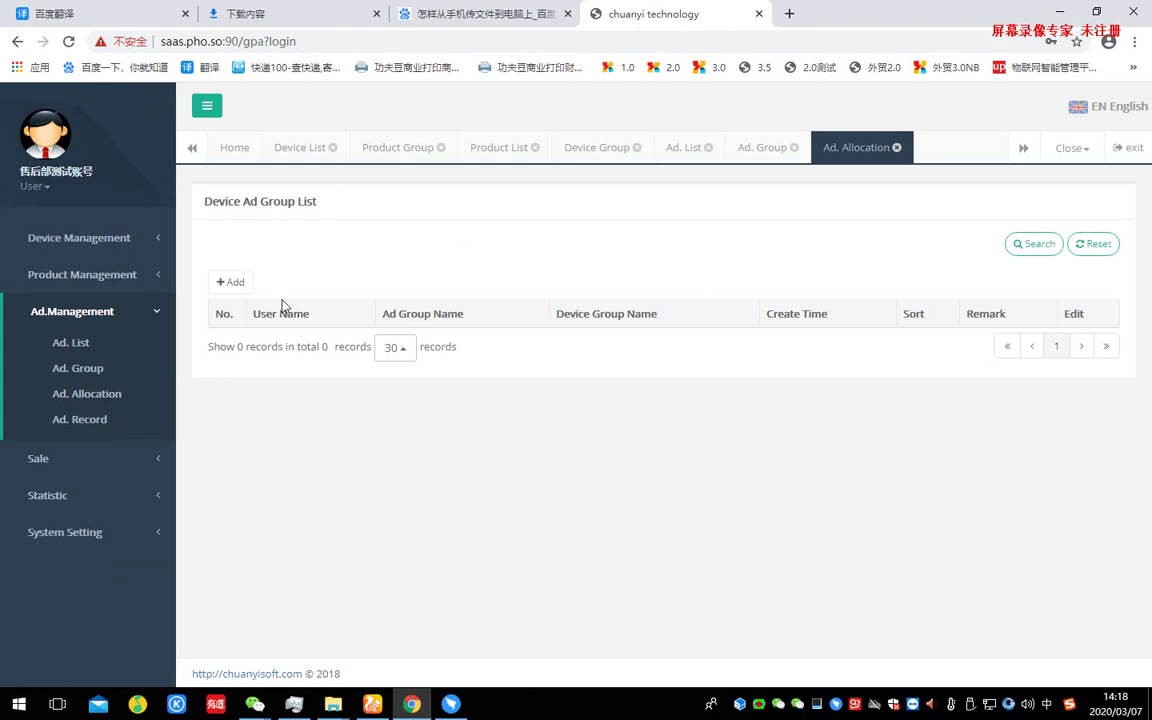
pyautogui.click(228, 285)
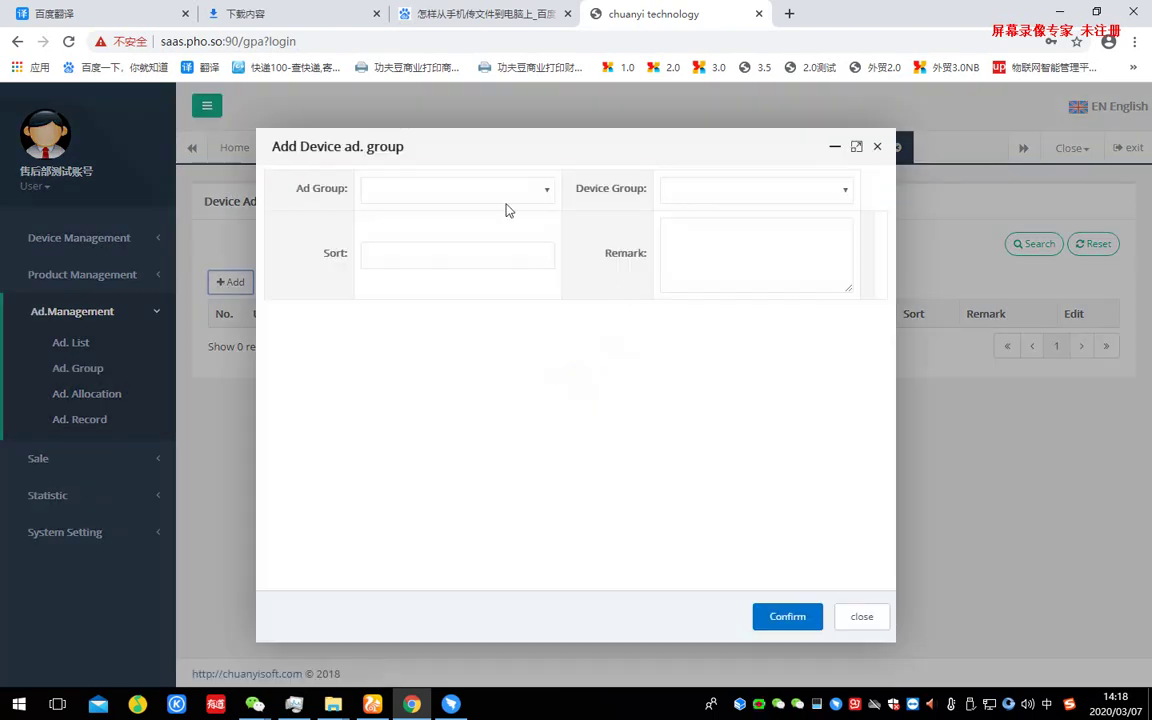
pyautogui.click(525, 191)
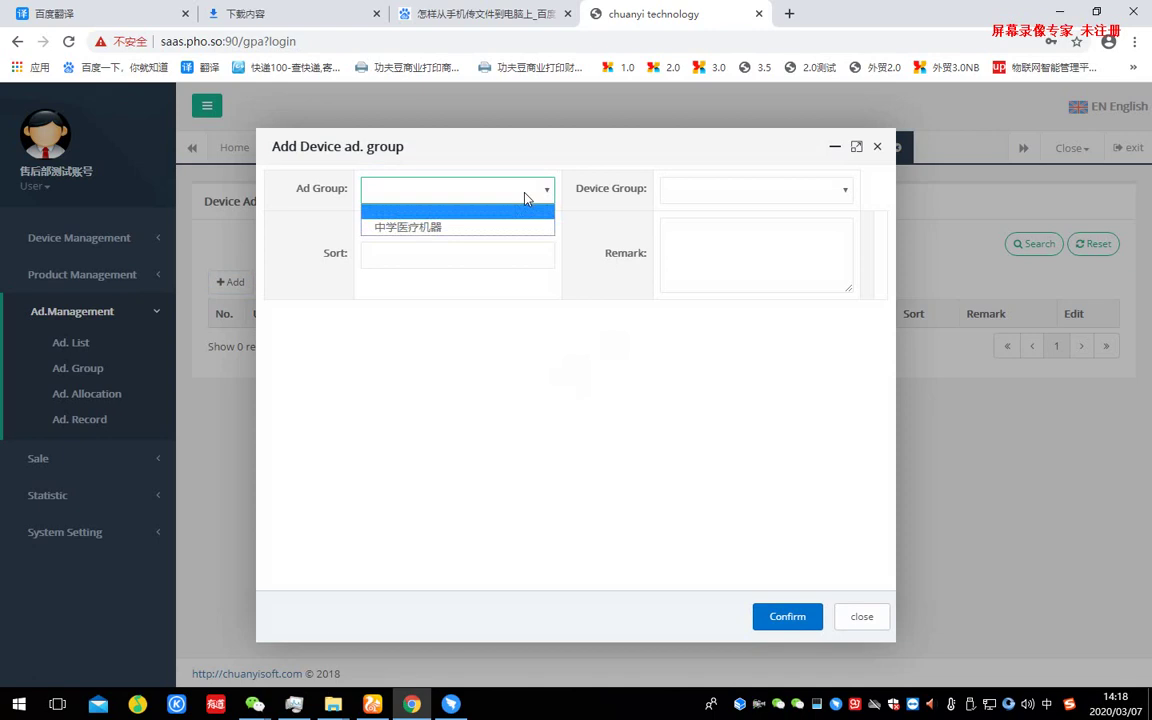
pyautogui.click(465, 228)
pyautogui.click(830, 189)
pyautogui.click(751, 228)
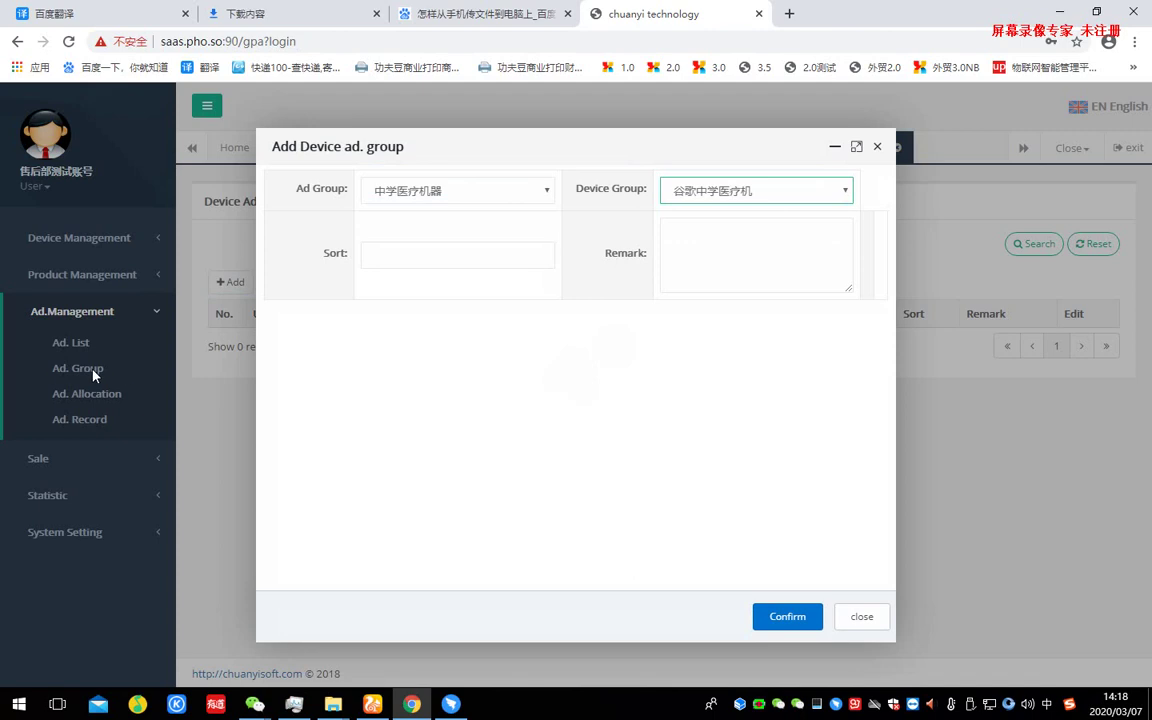
pyautogui.click(786, 616)
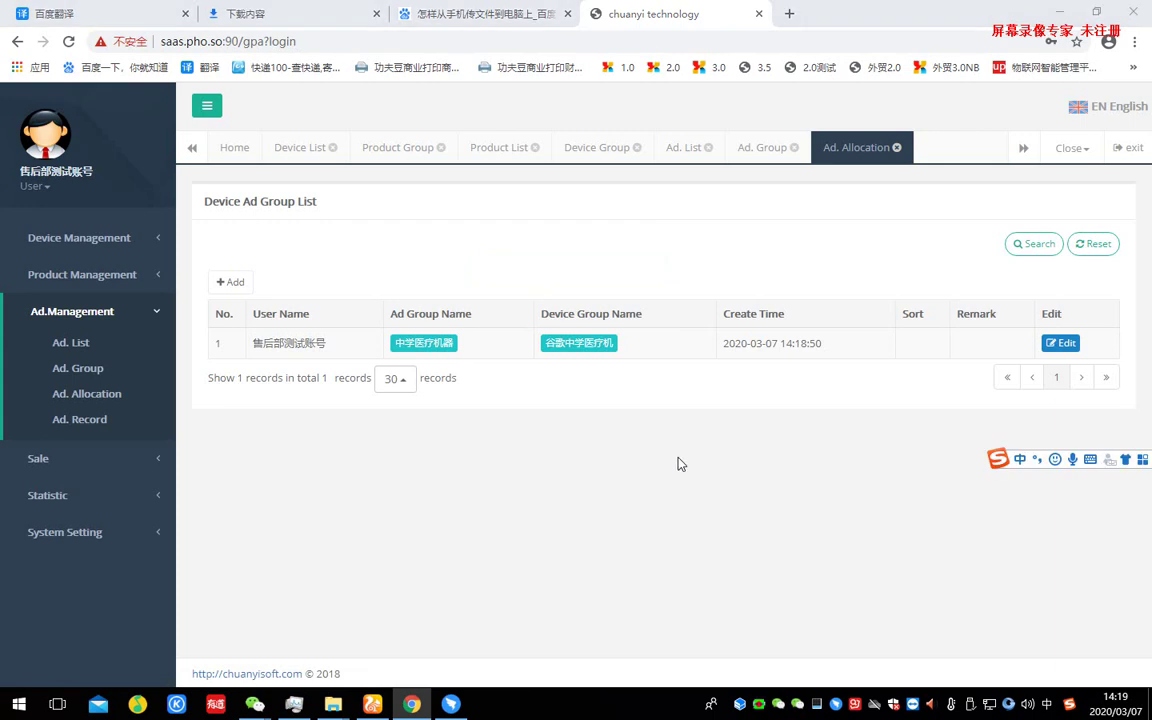
pyautogui.hotkey('alt', 'a')
pyautogui.press('Escape')
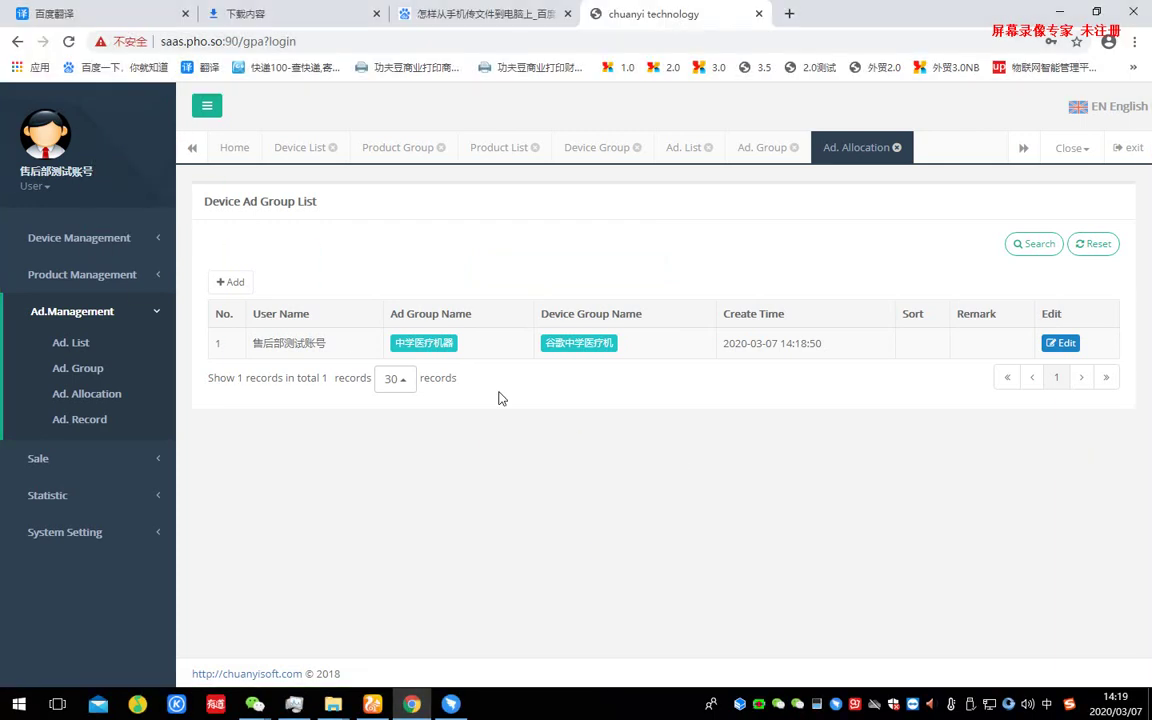